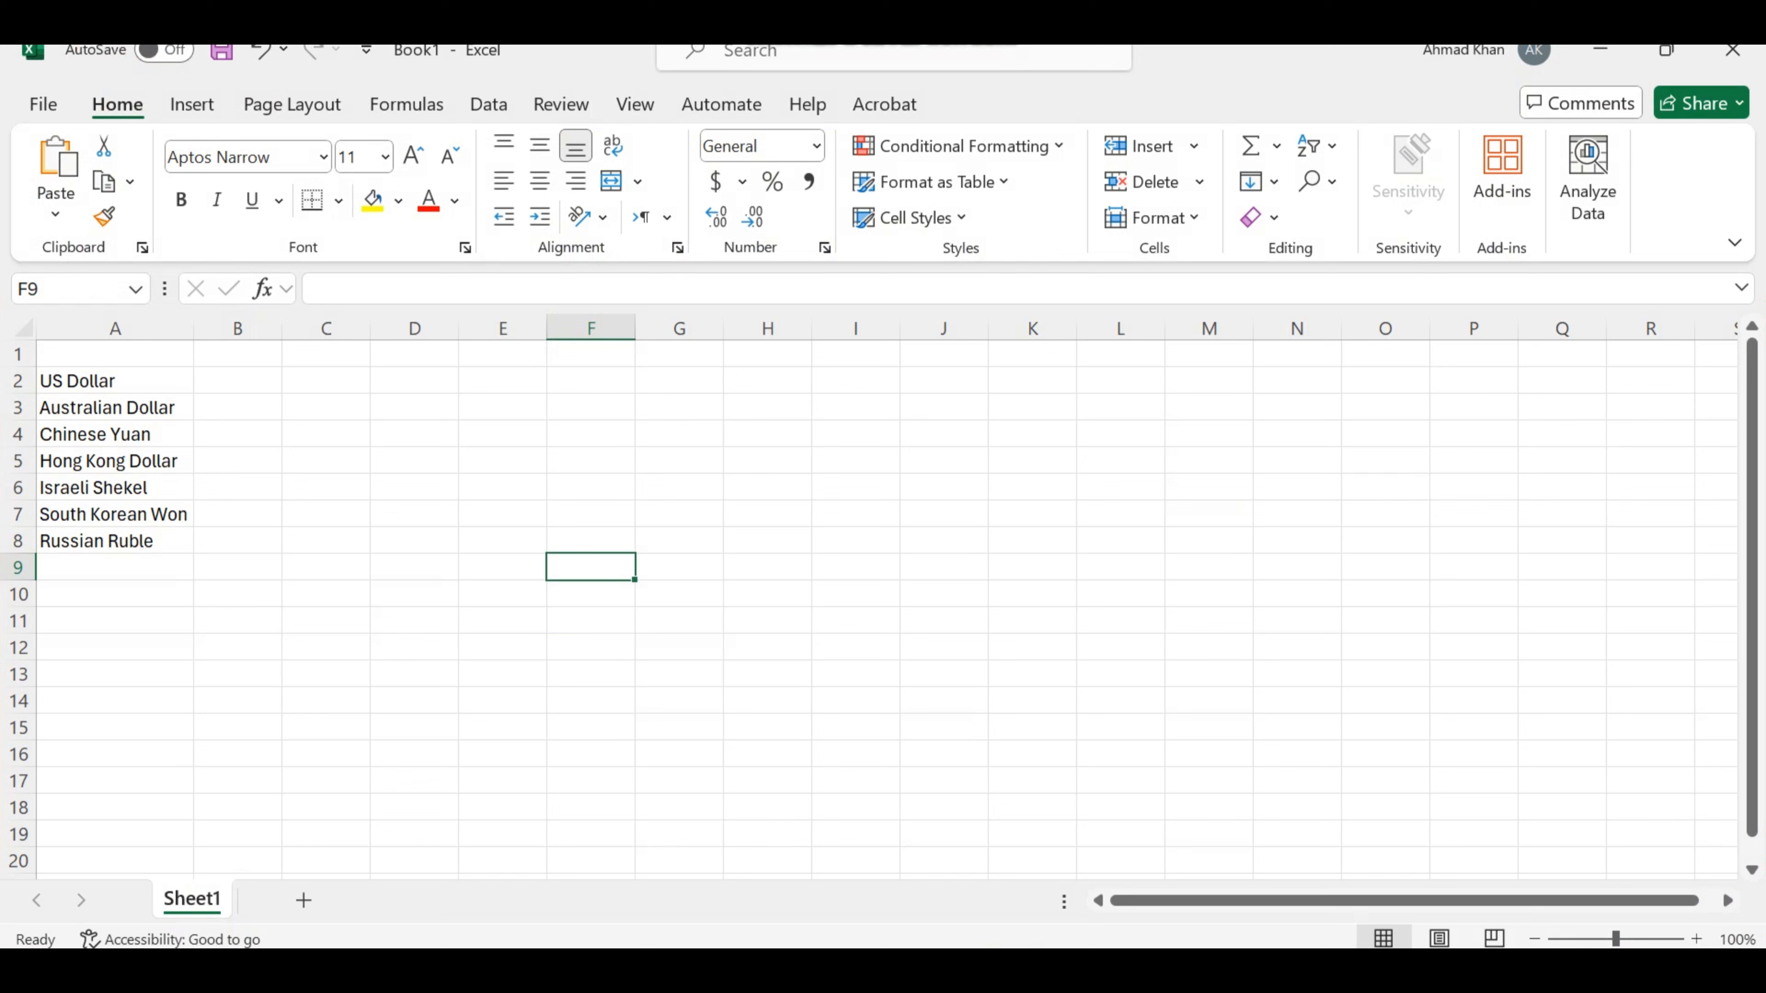
# Paste 'US Dollar' followed by a comma into cell B2.
pyautogui.click(238, 380)
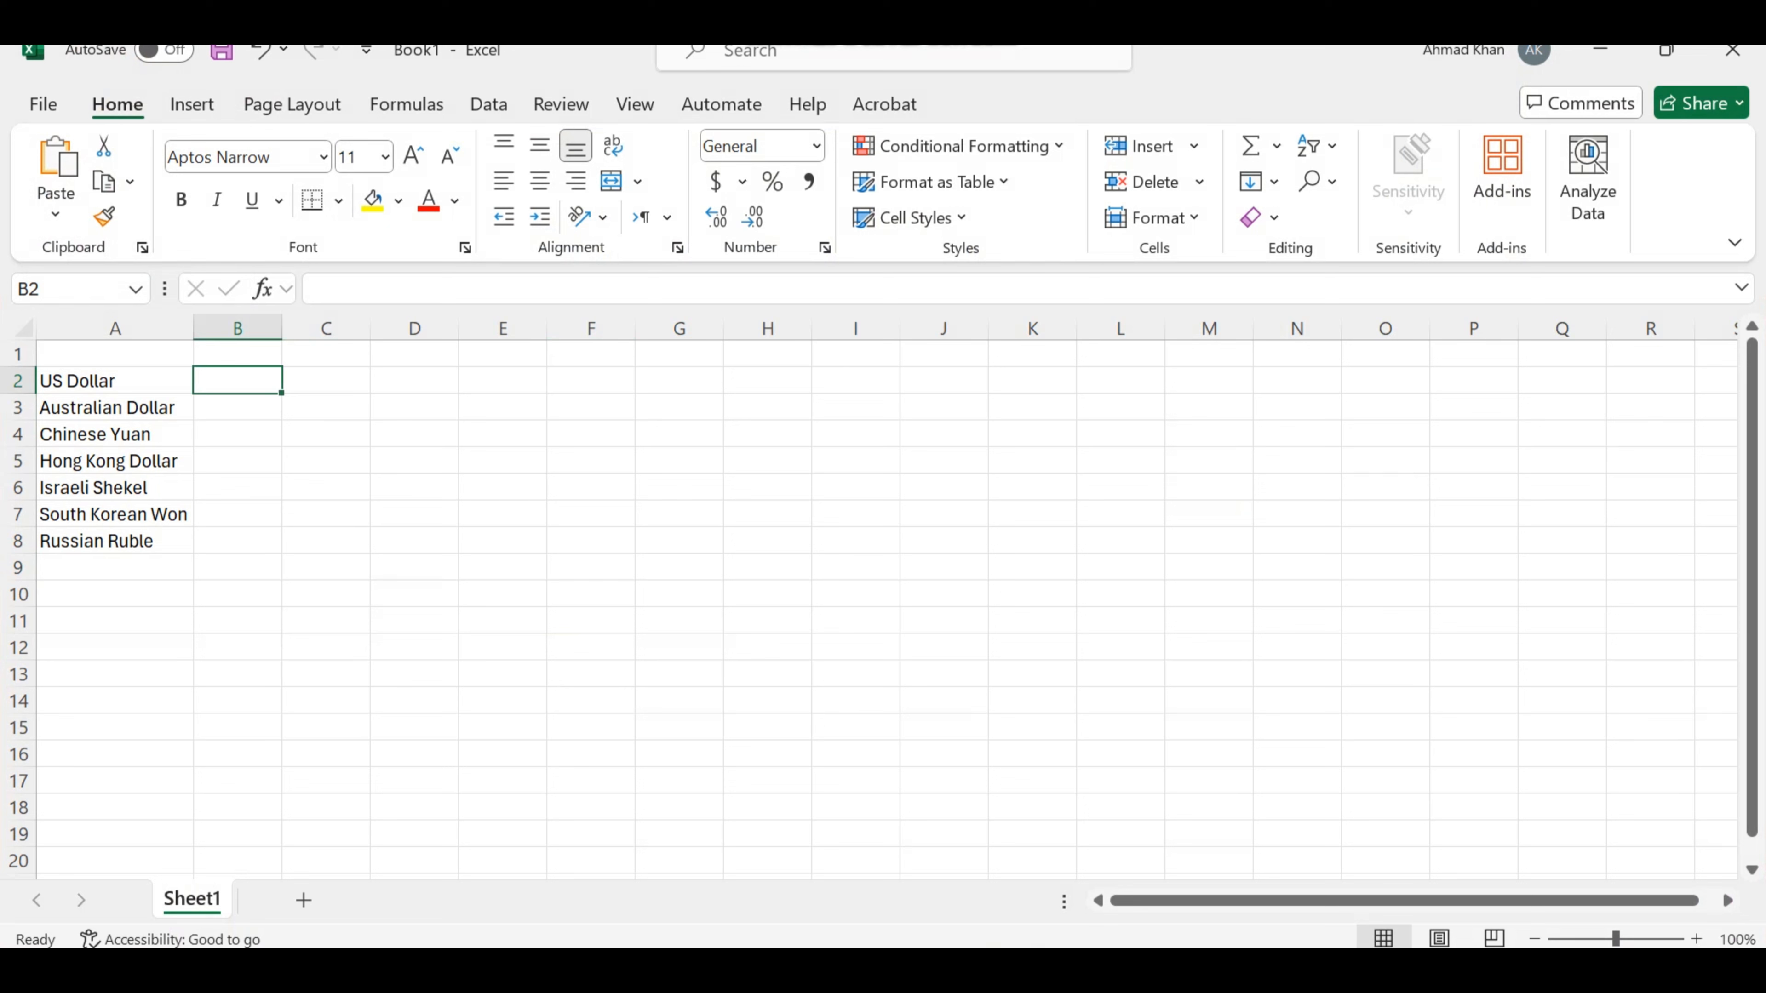
pyautogui.click(115, 380)
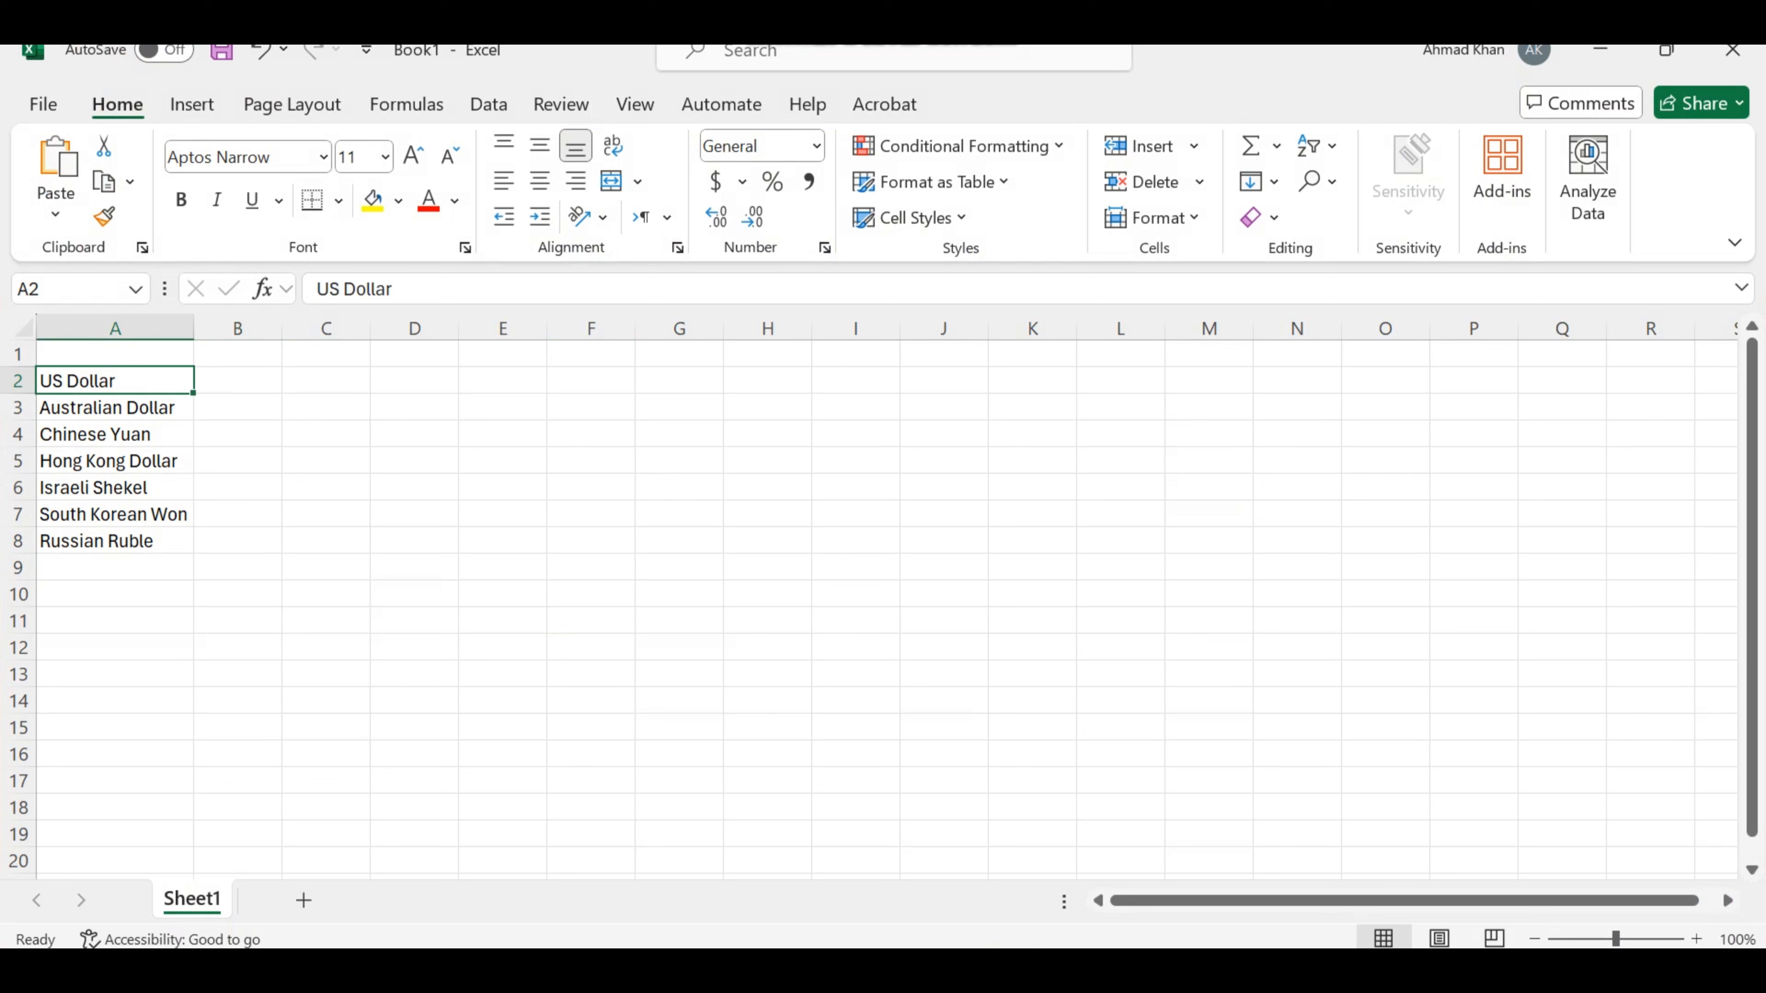
pyautogui.press('F2')
pyautogui.hotkey('ctrl', 'a')
pyautogui.hotkey('ctrl', 'c')
pyautogui.doubleClick(237, 381)
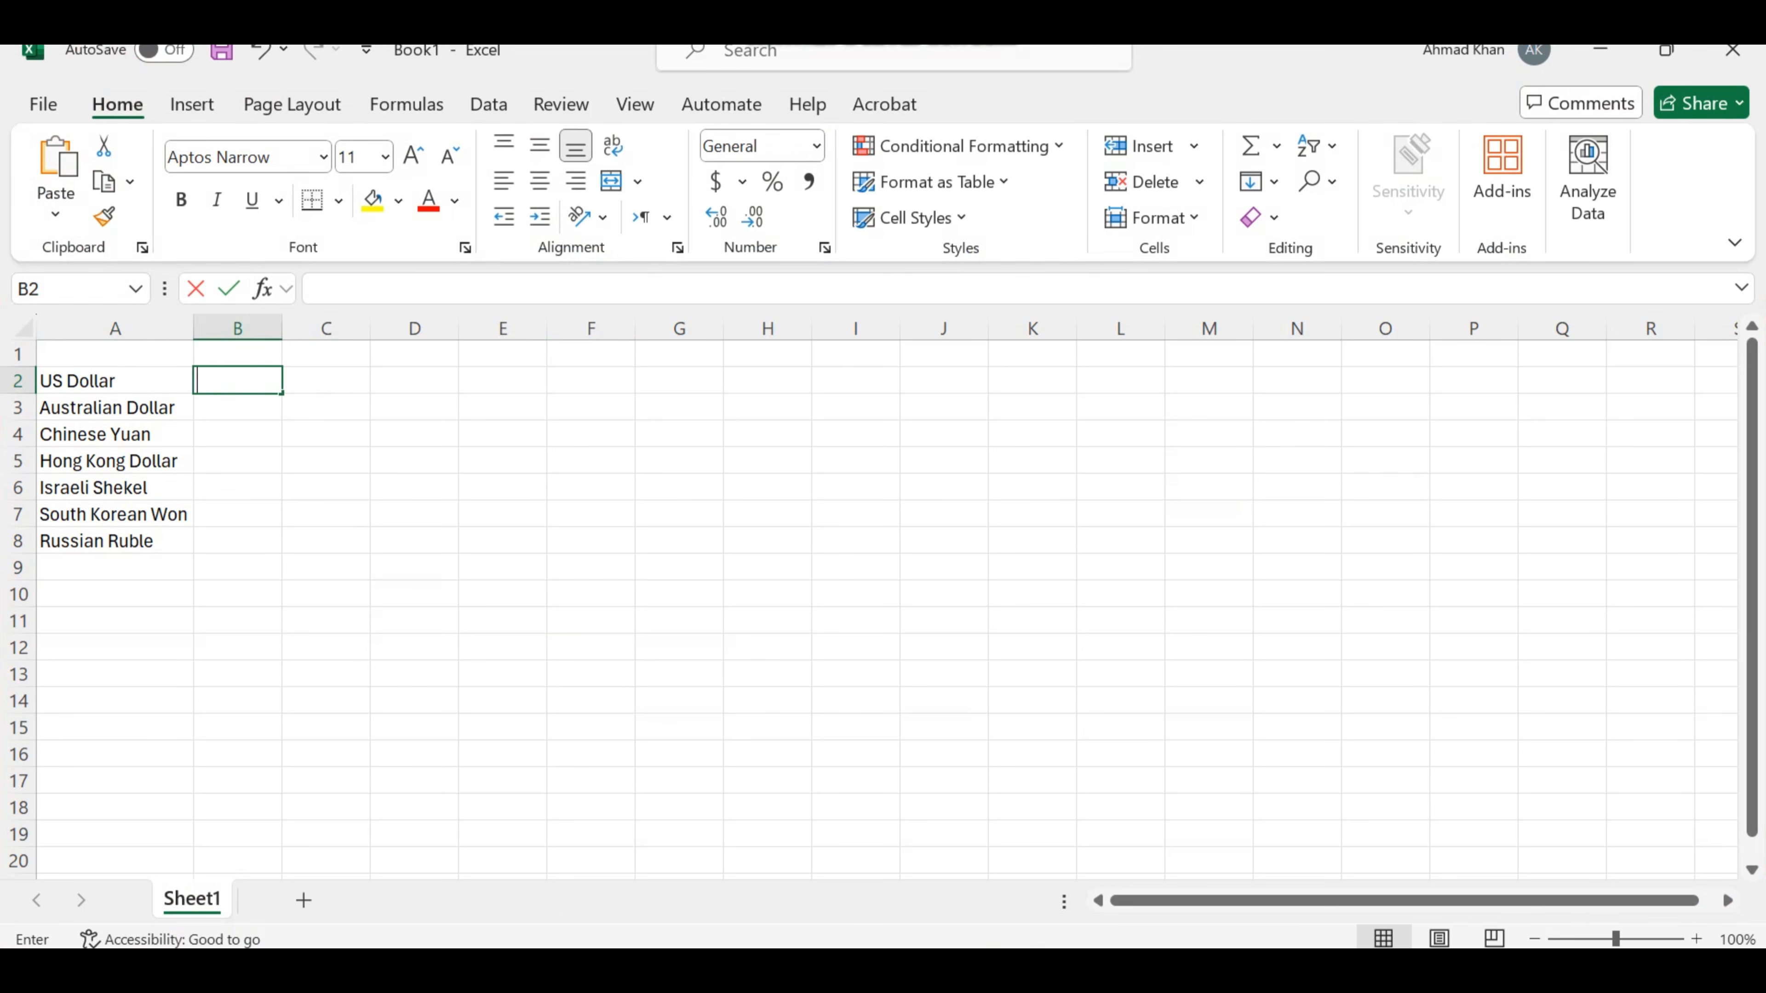
pyautogui.hotkey('ctrl', 'v')
pyautogui.write(',')
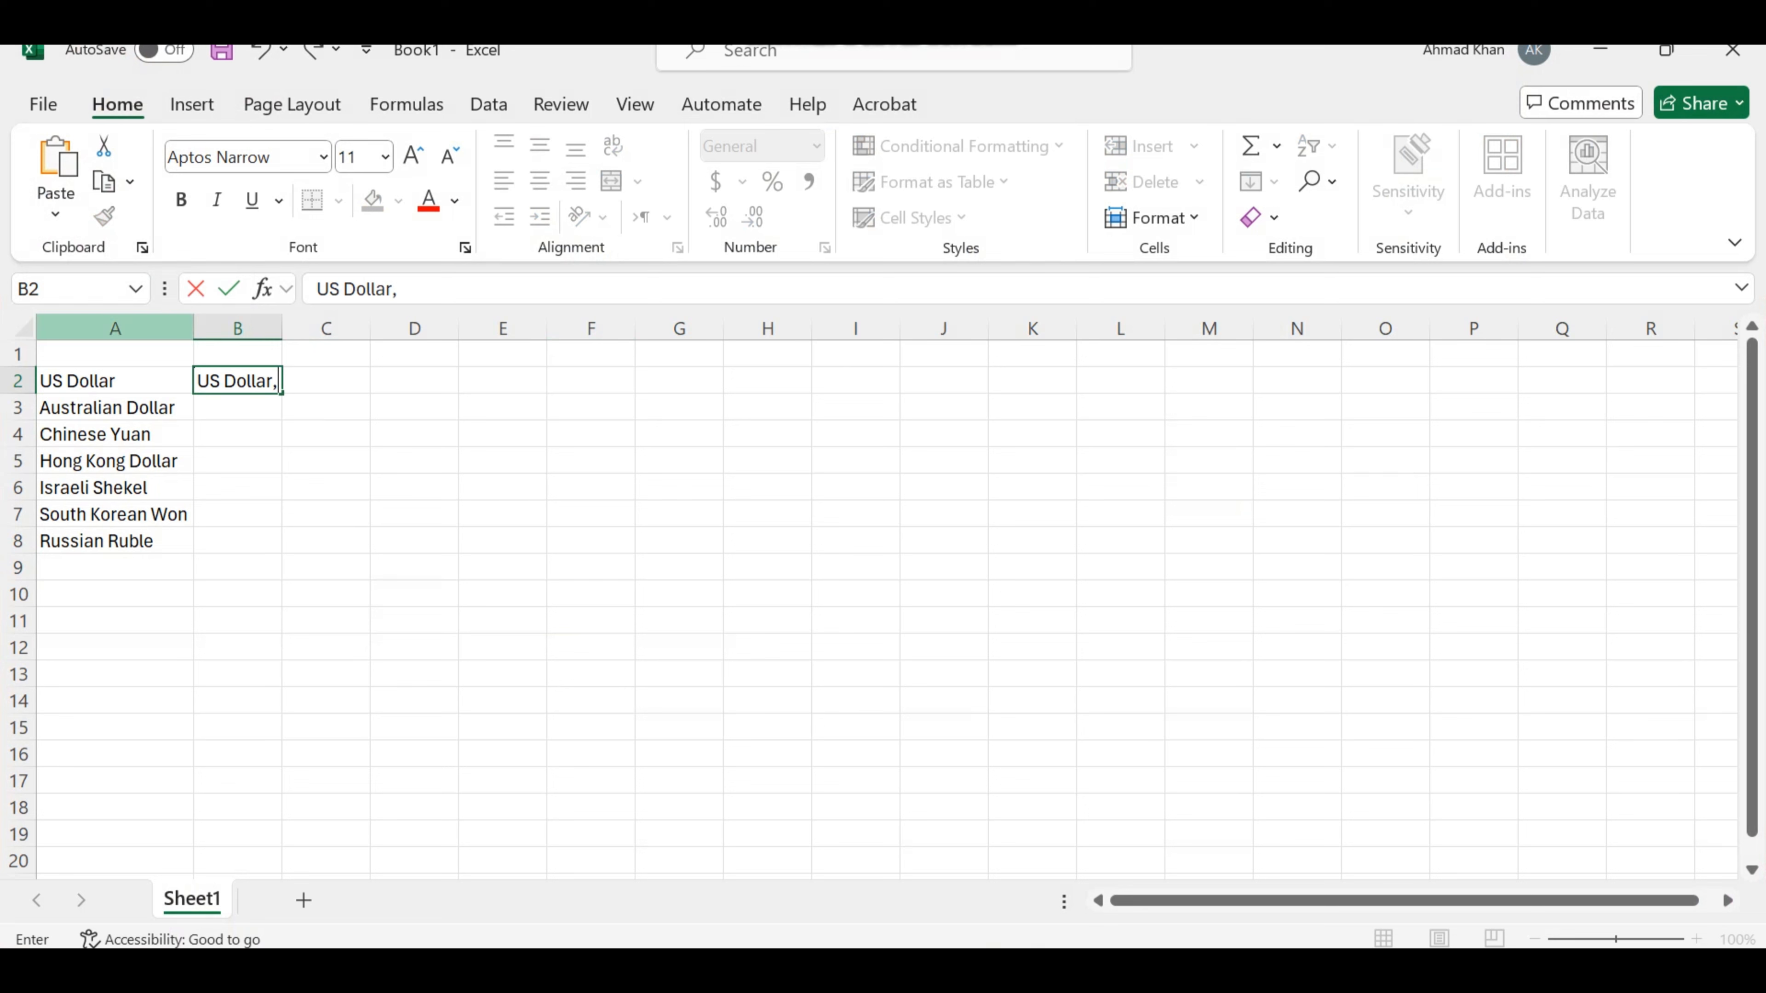
# Append 'Australian Dollar' in B2 and auto-fit column B to the combined text.
pyautogui.doubleClick(139, 407)
pyautogui.hotkey('ctrl', 'a')
pyautogui.hotkey('ctrl', 'c')
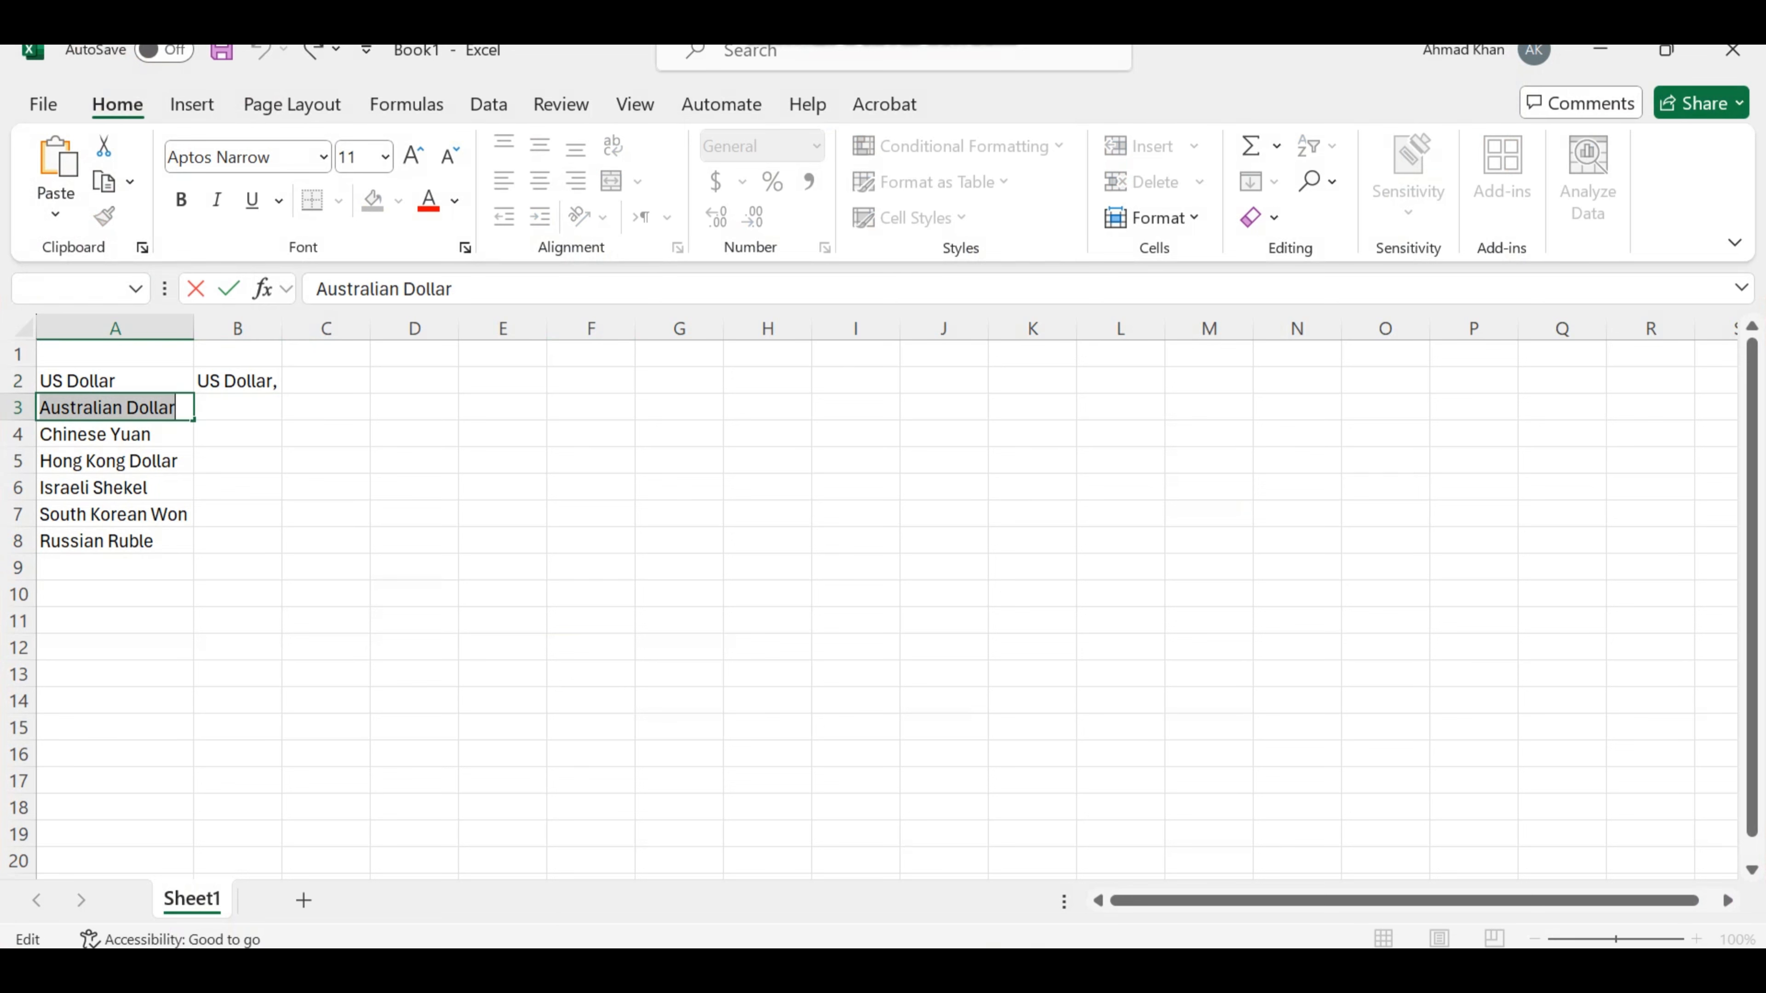
pyautogui.click(237, 381)
pyautogui.doubleClick(266, 381)
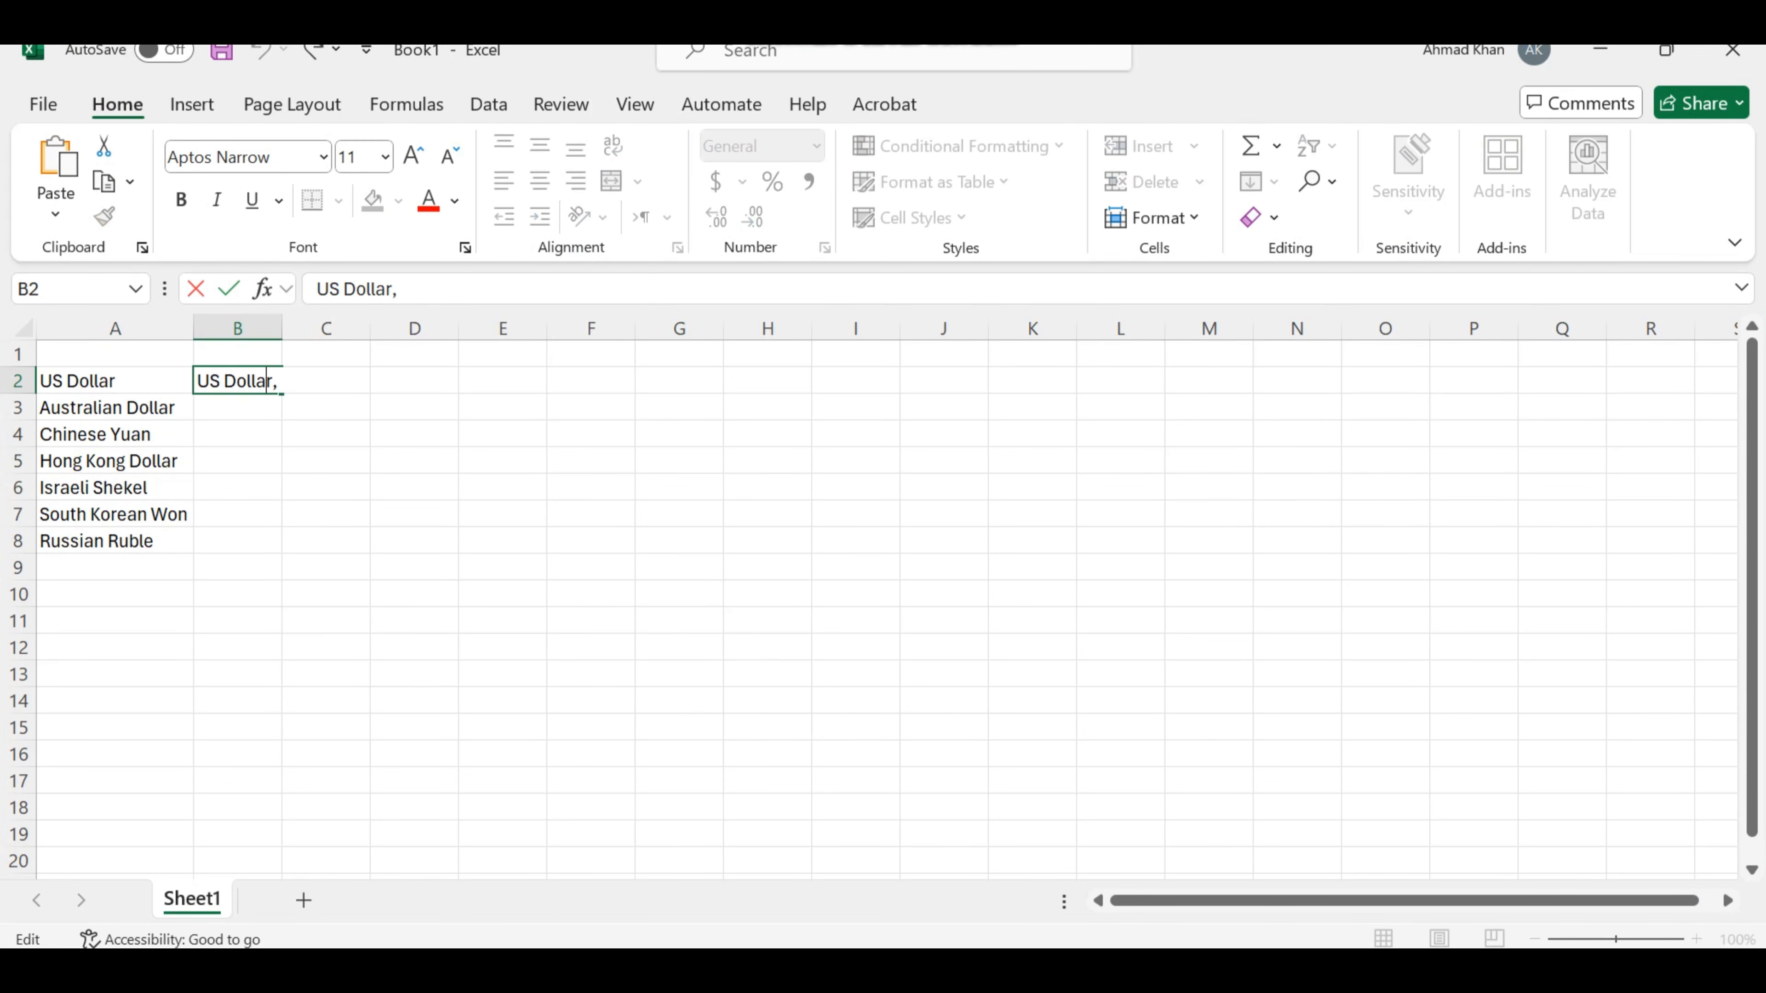
pyautogui.hotkey('ctrl', 'v')
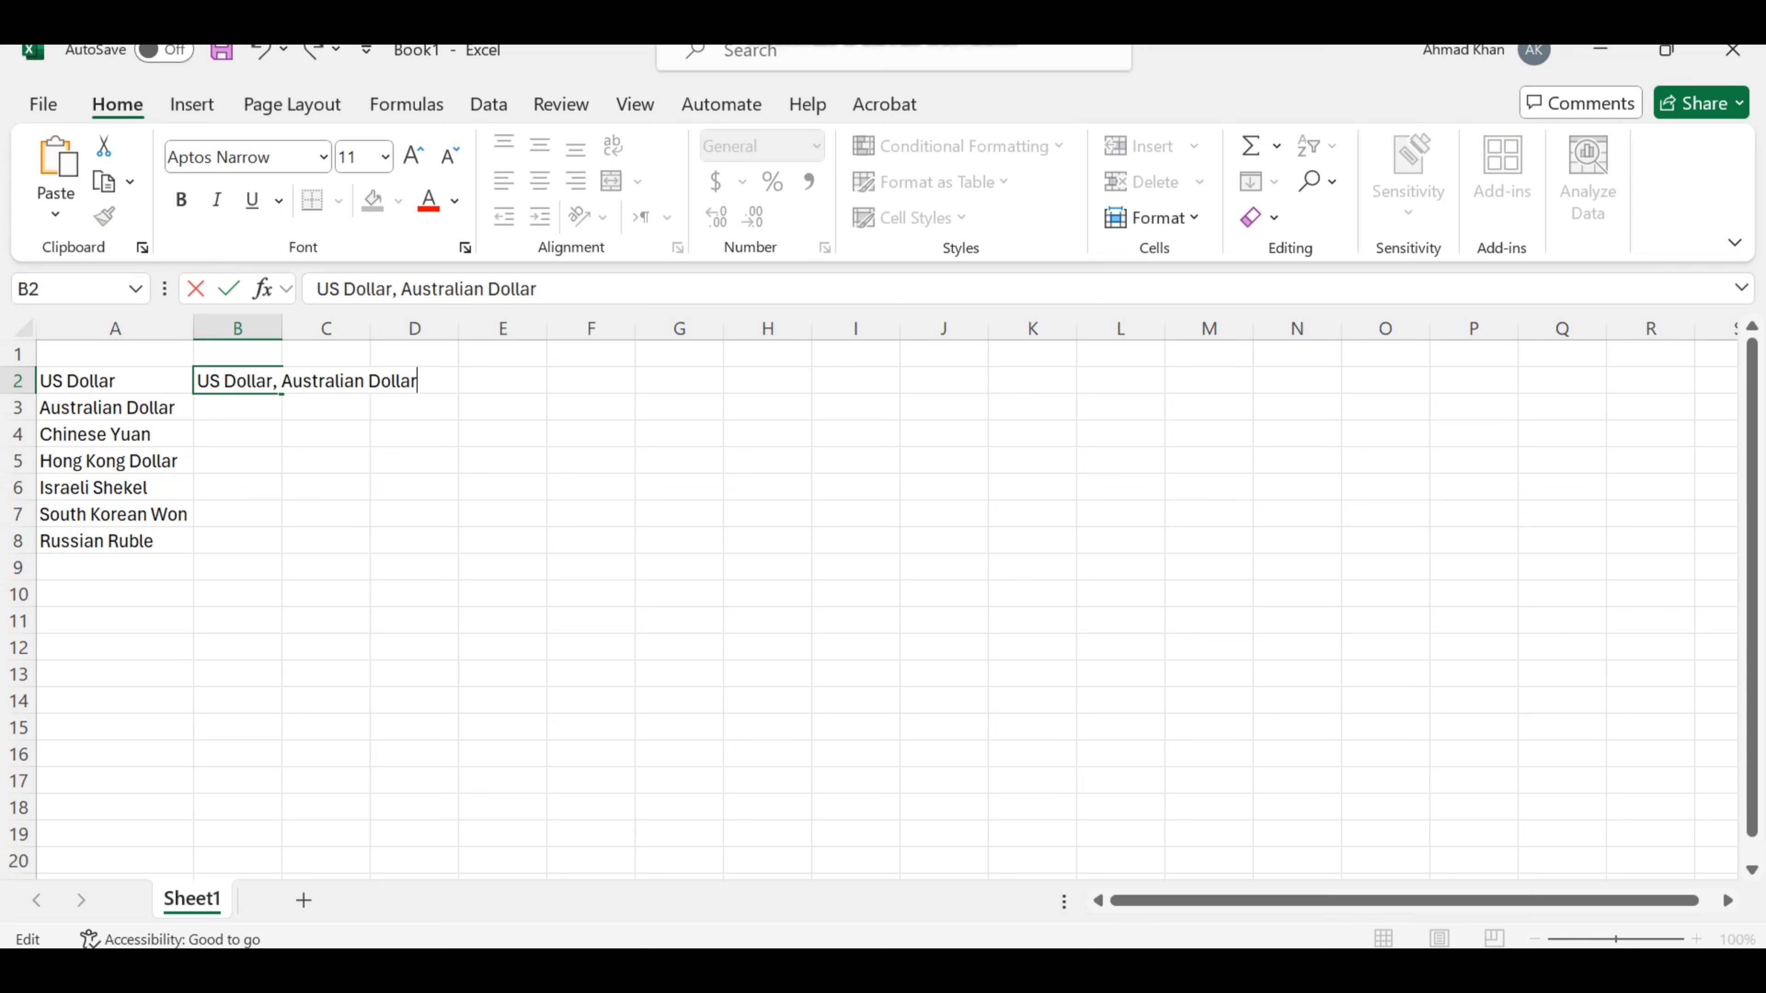
pyautogui.click(767, 541)
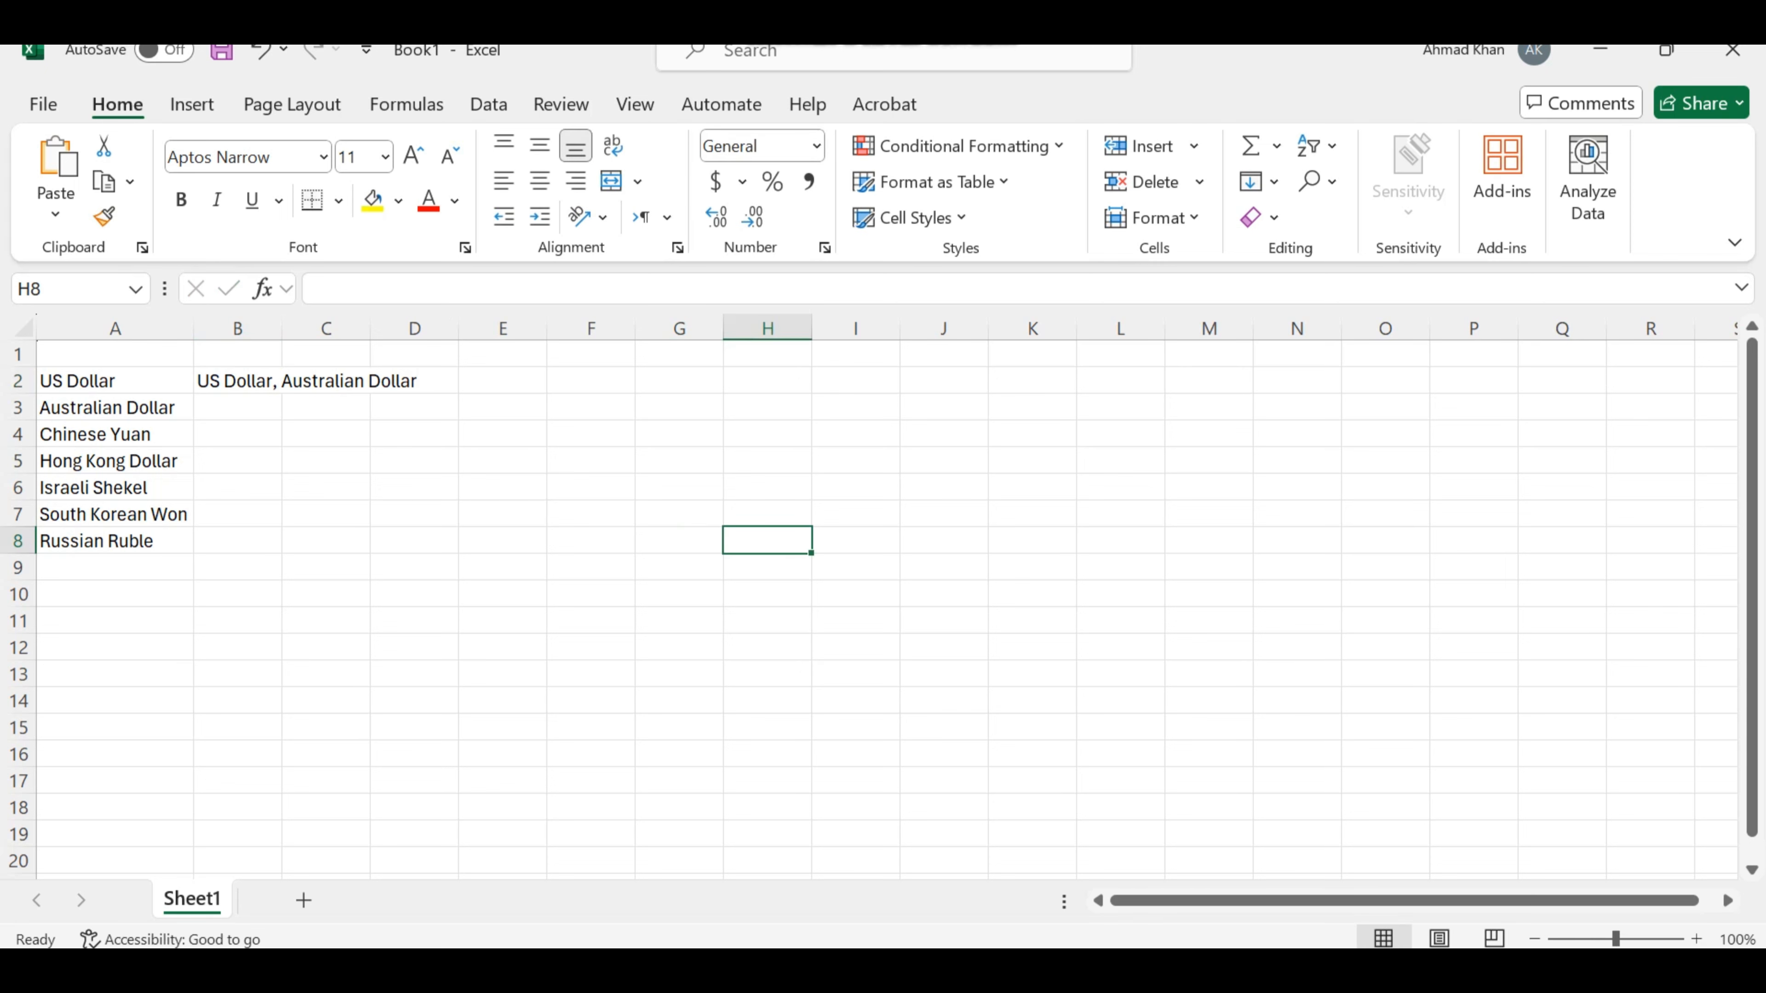
pyautogui.doubleClick(282, 329)
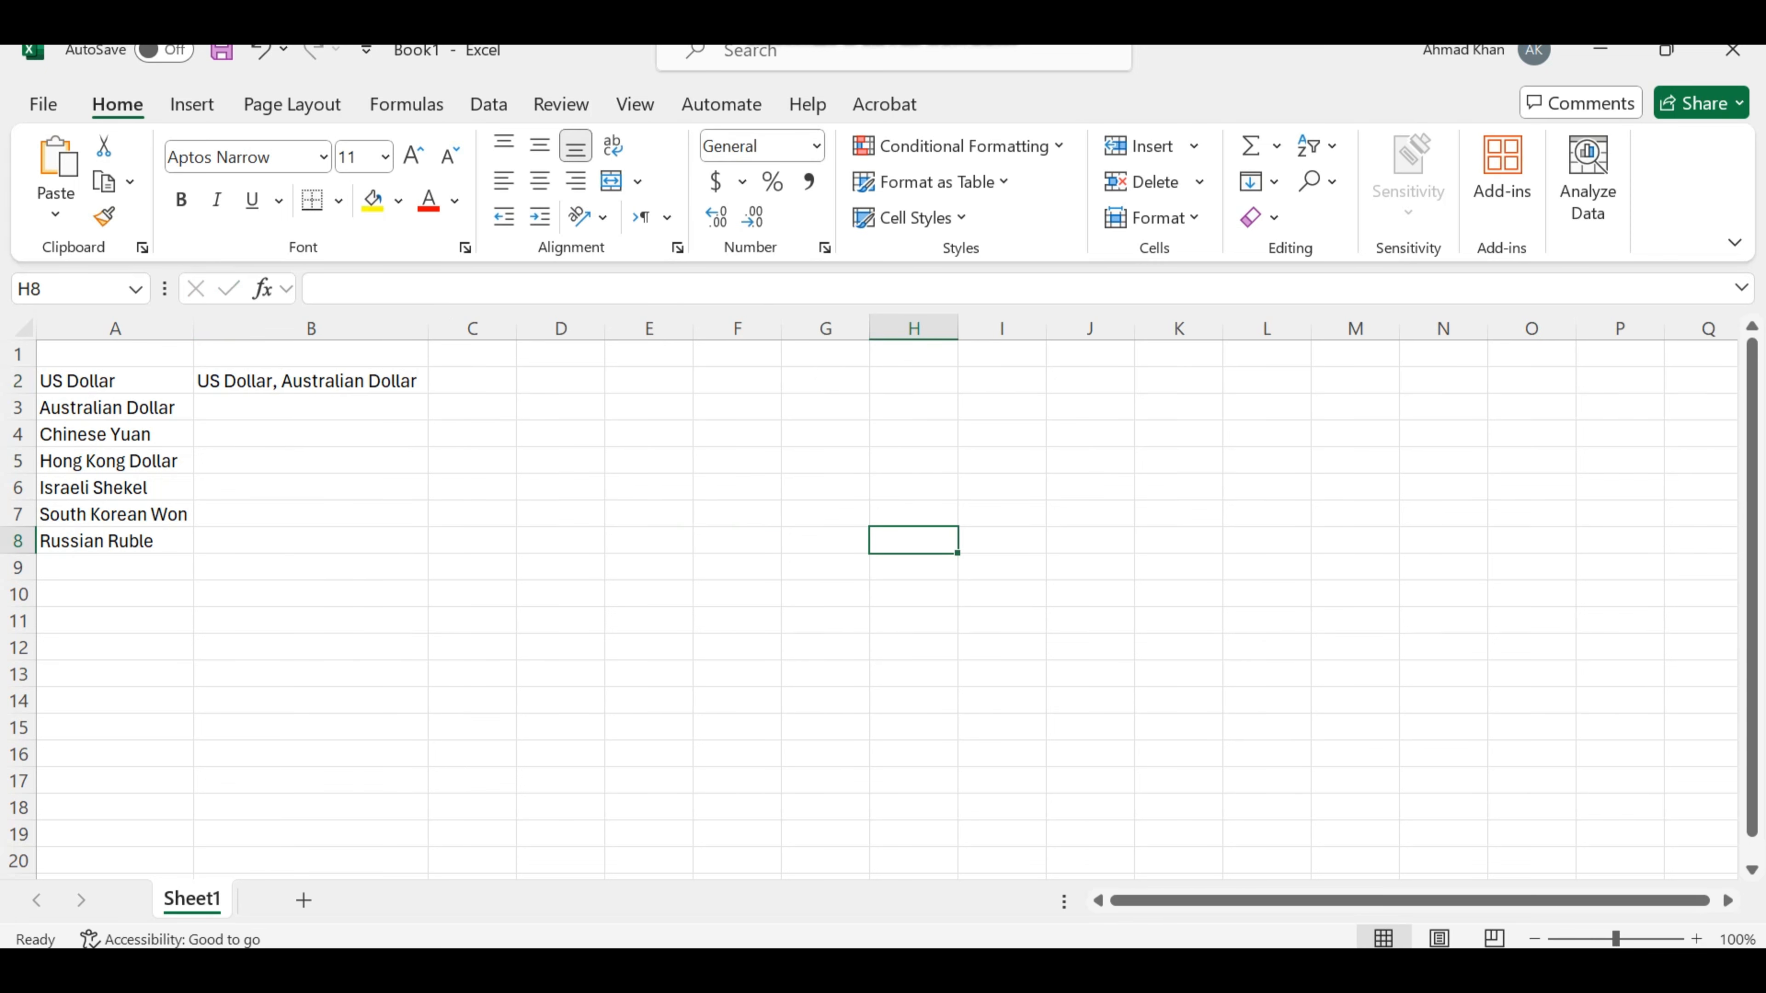
# Delete the 'US Dollar, Australian Dollar' text from B2.
pyautogui.click(348, 381)
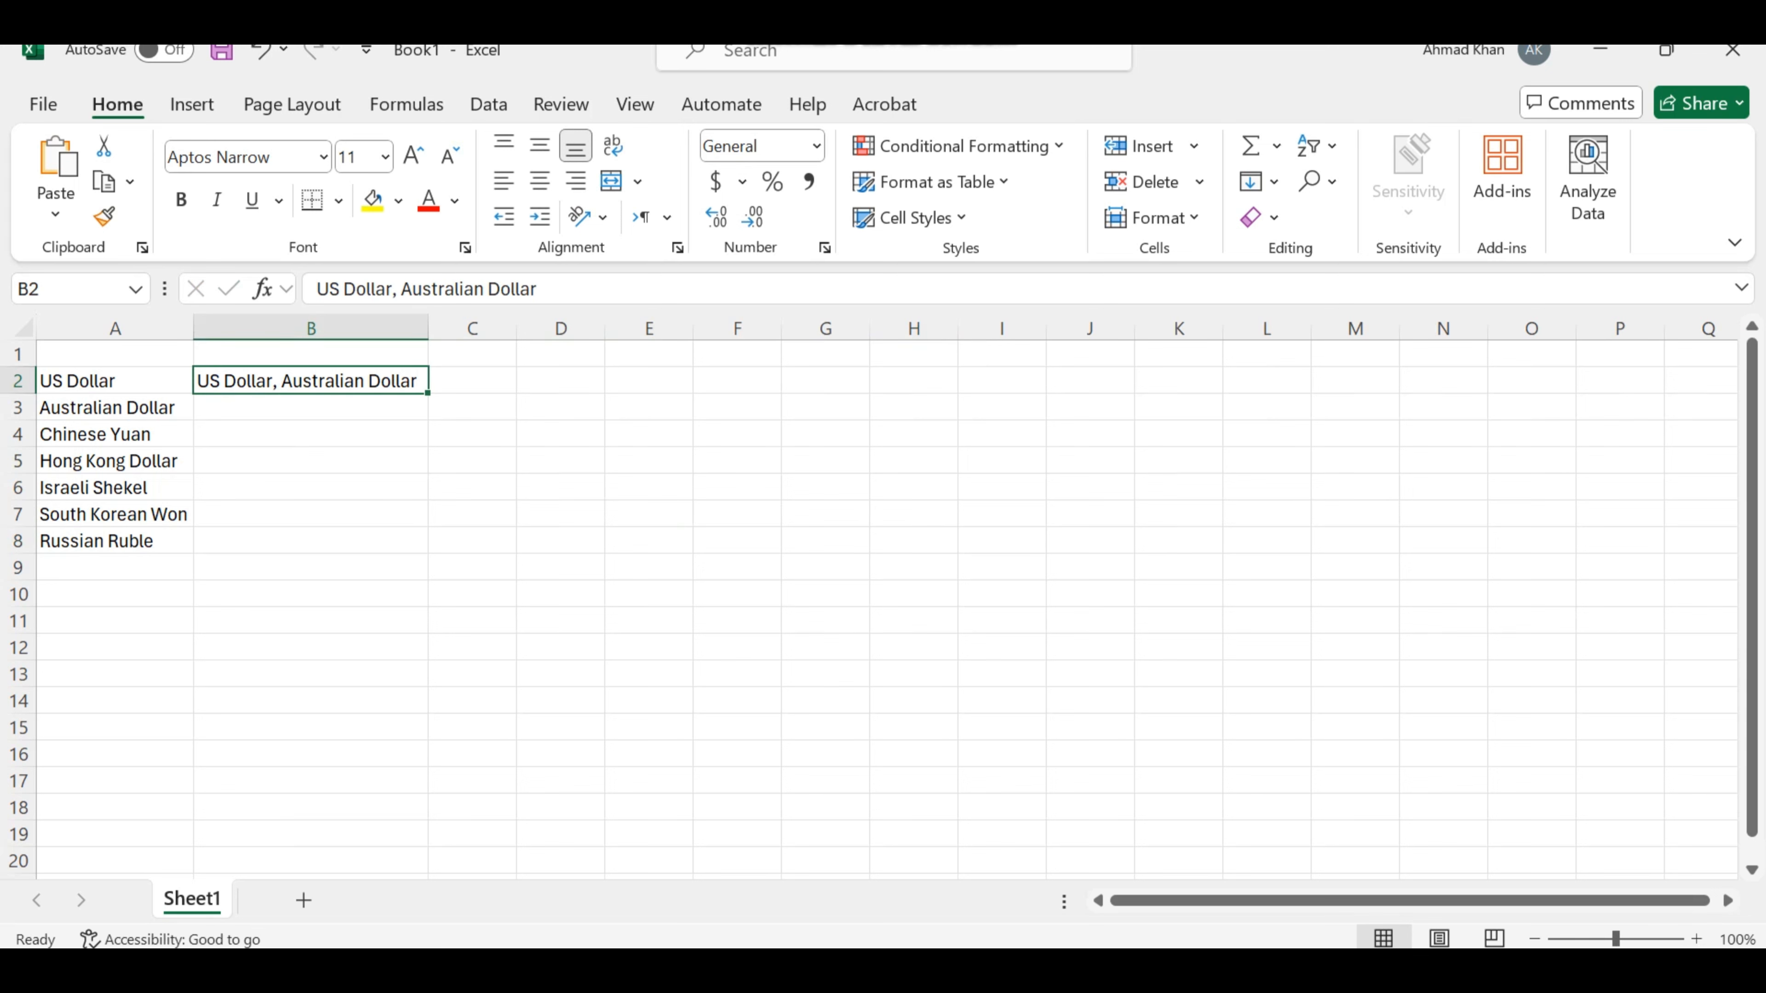
pyautogui.press('Delete')
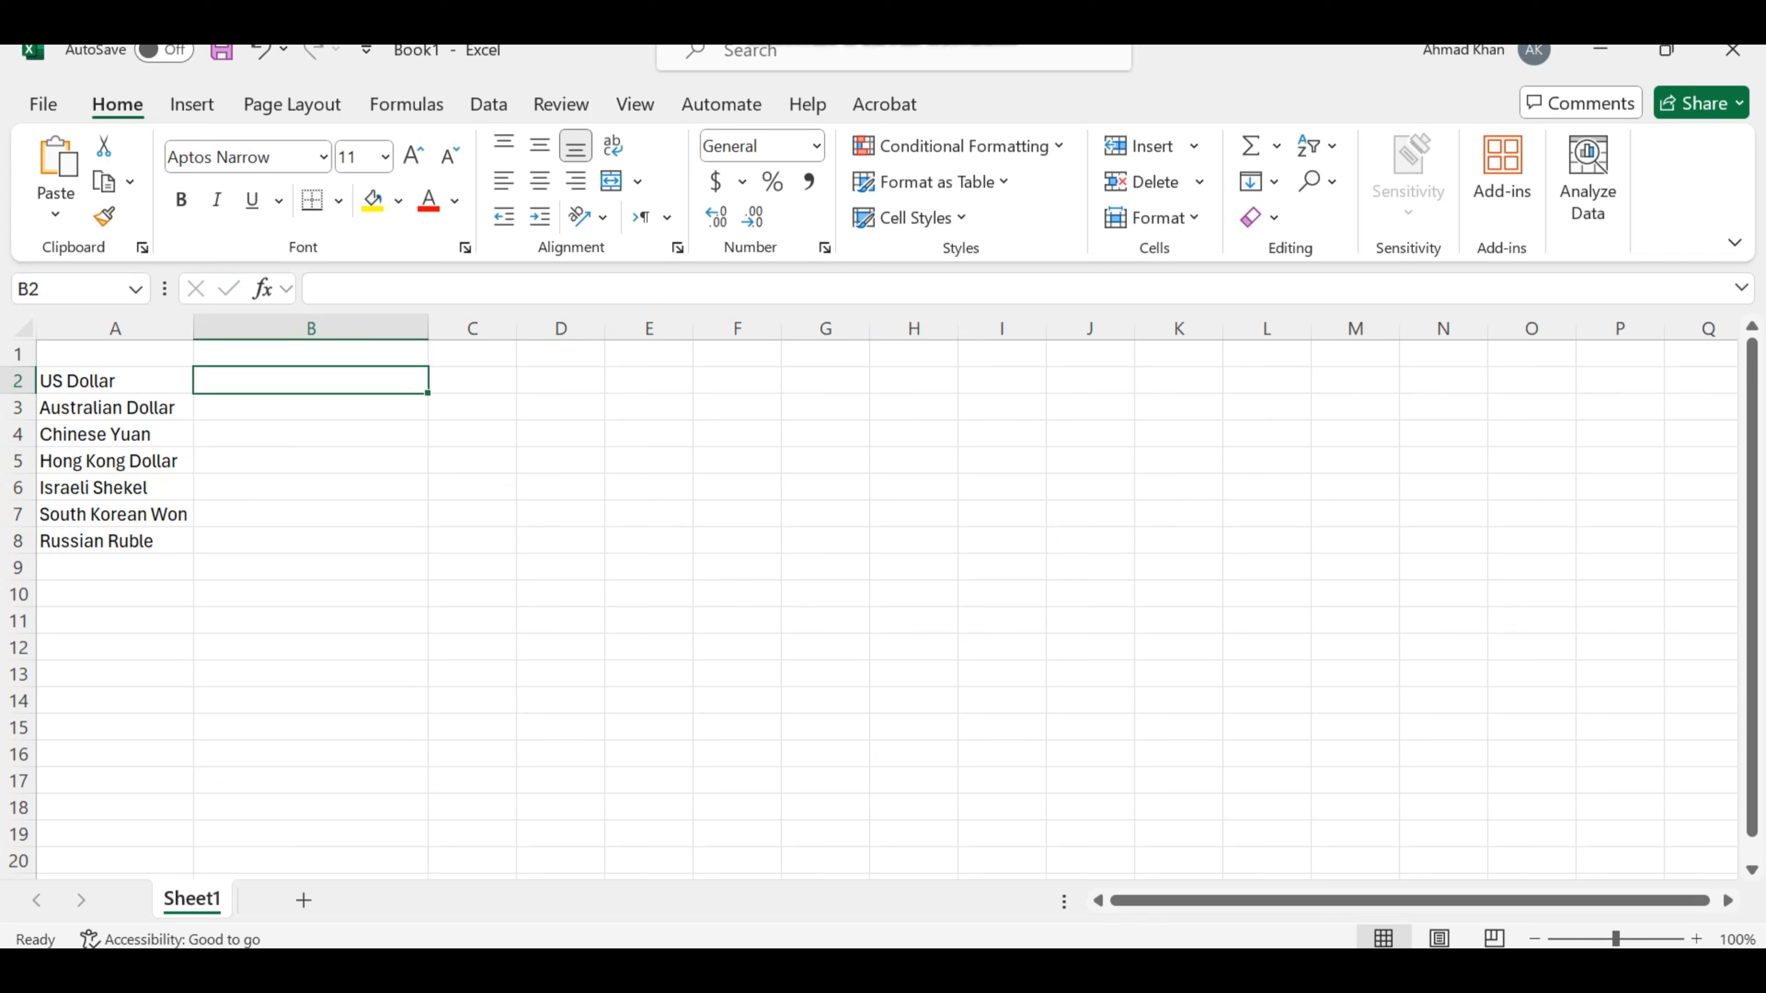
# Enter =TEXTJOIN(",",TRUE,A2:A8) in B2 to join the seven currencies with commas.
pyautogui.write('=t')
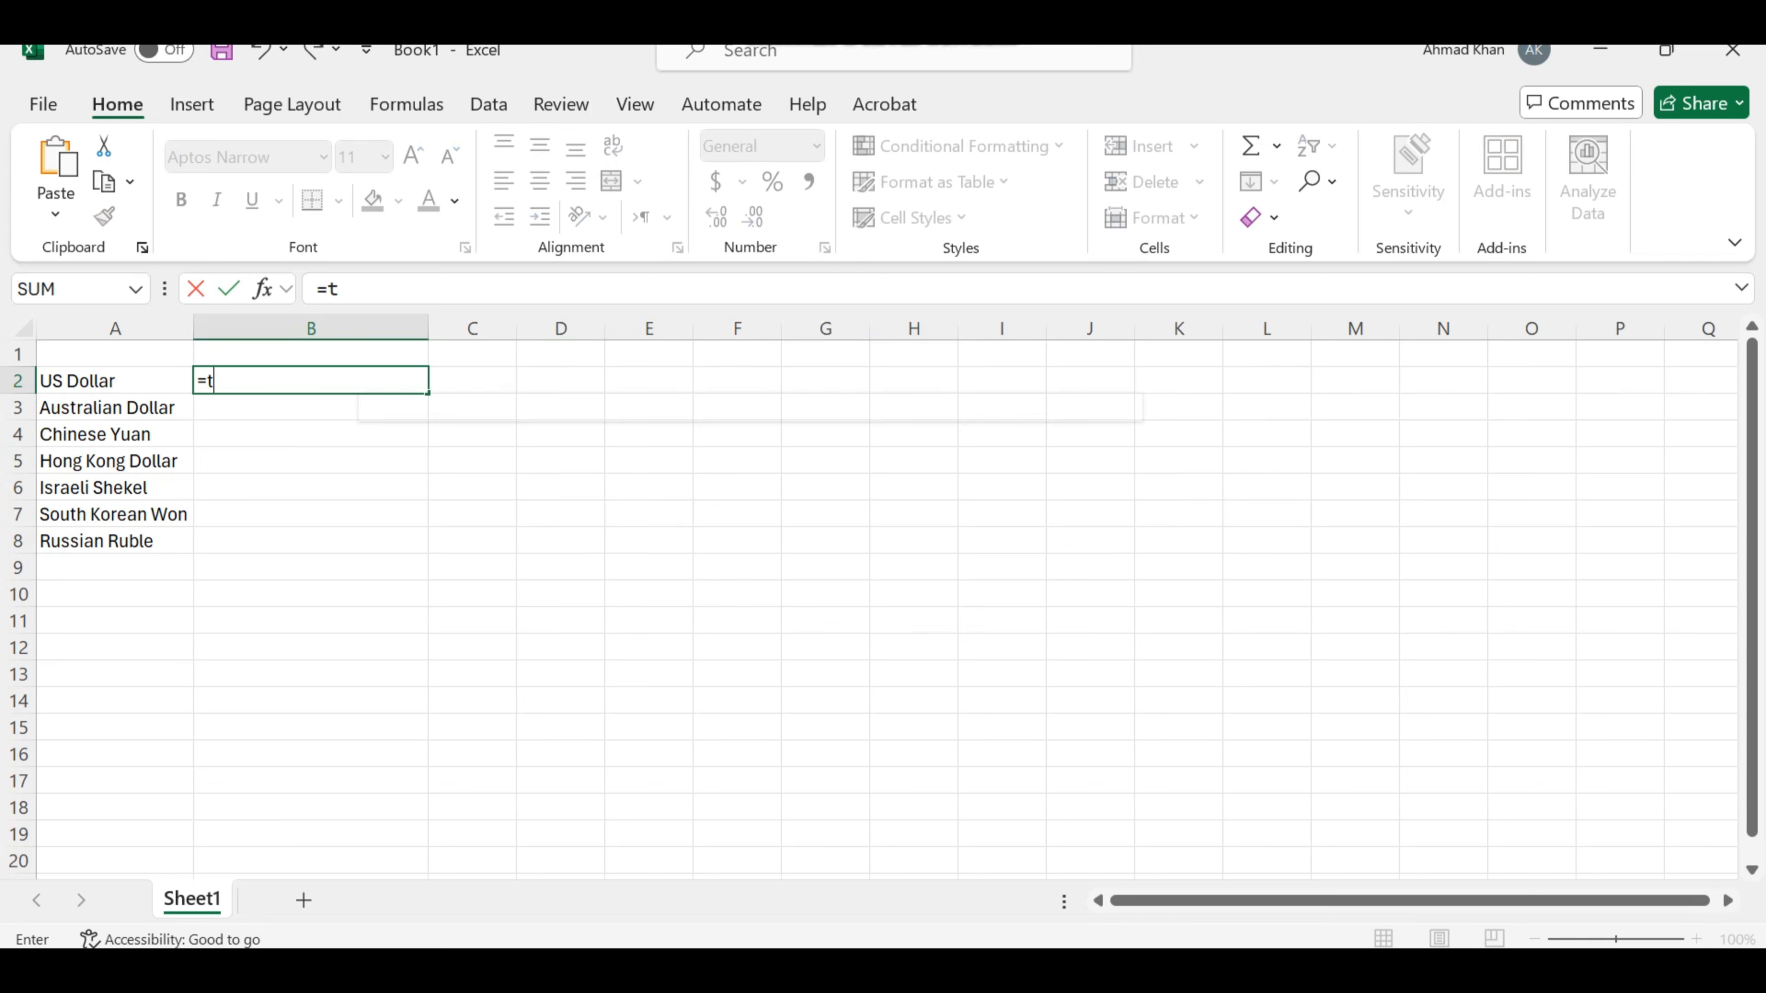
pyautogui.write('extjoin')
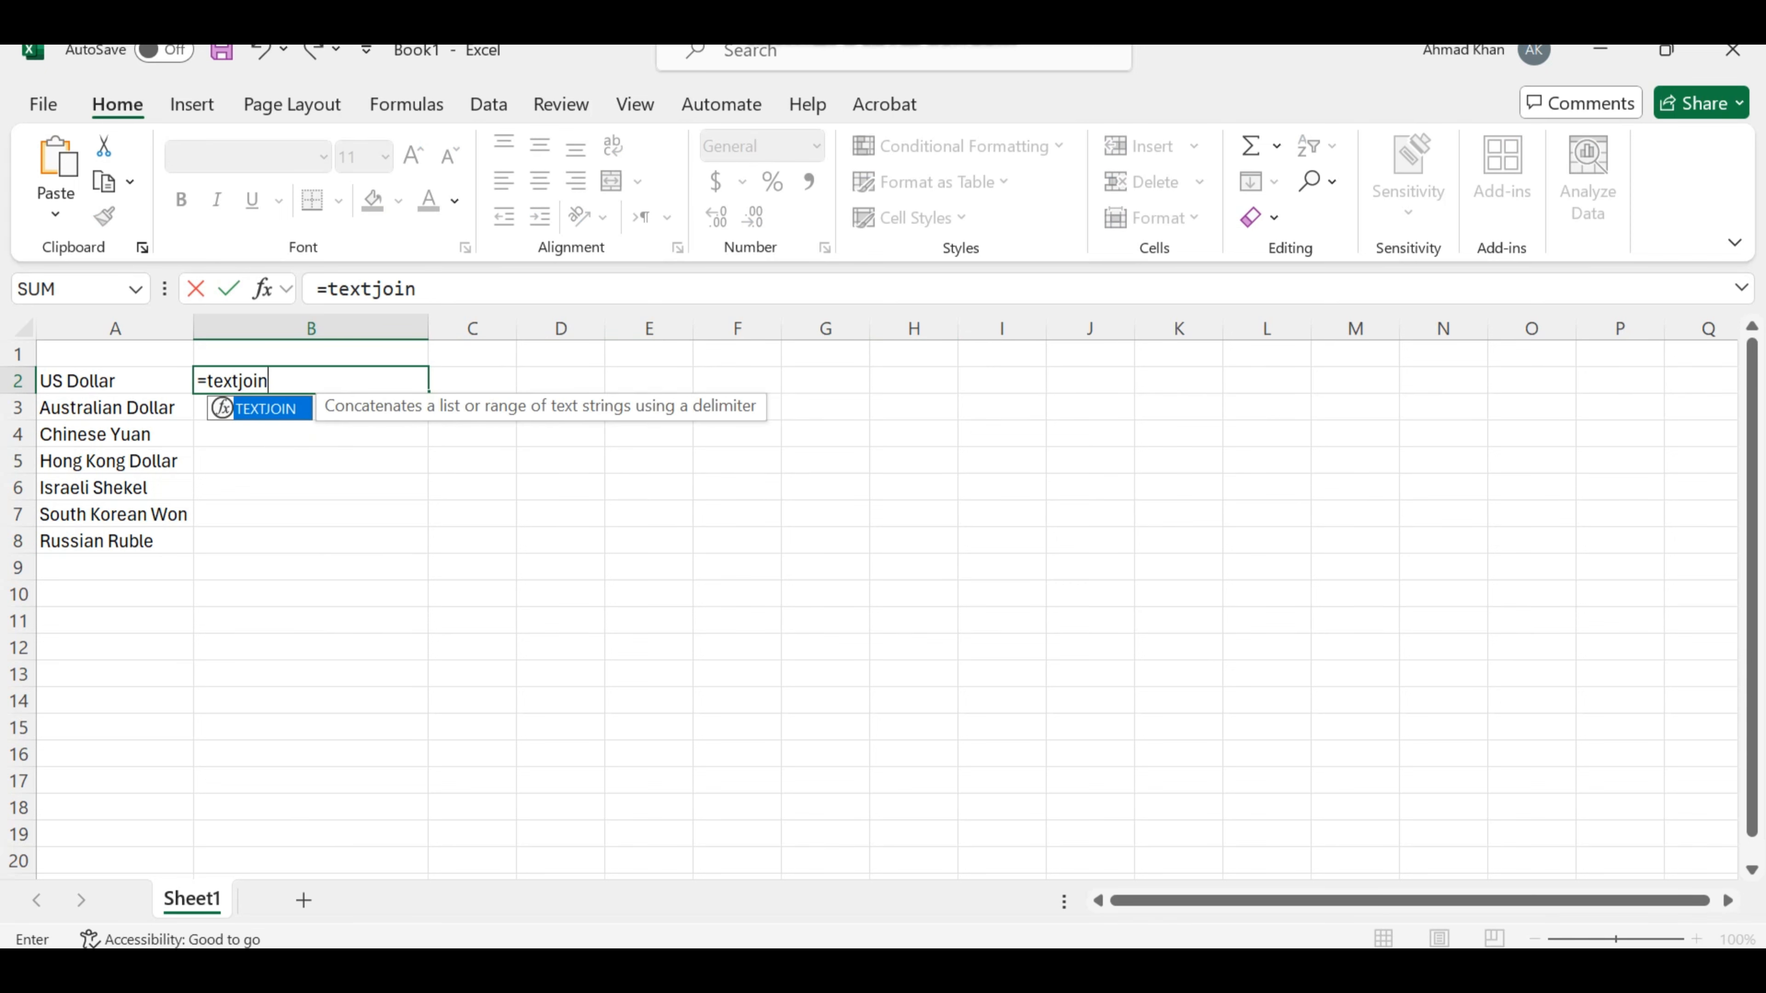
pyautogui.write('(')
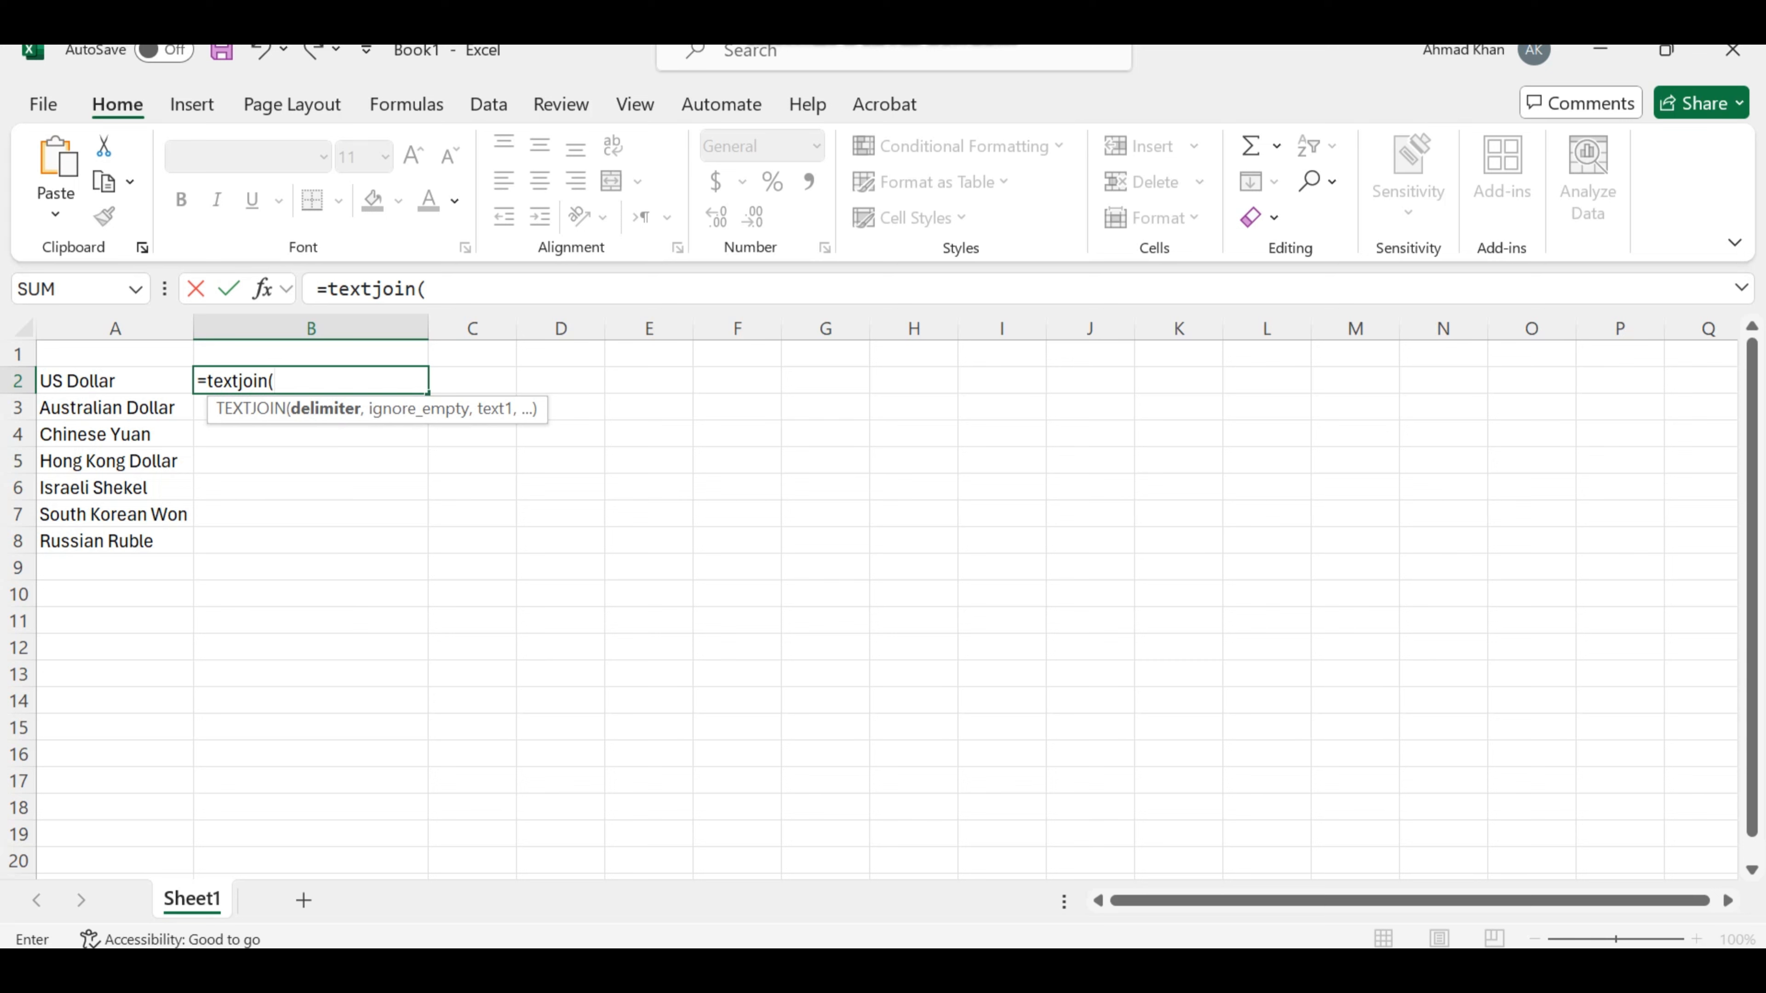
pyautogui.write('",",')
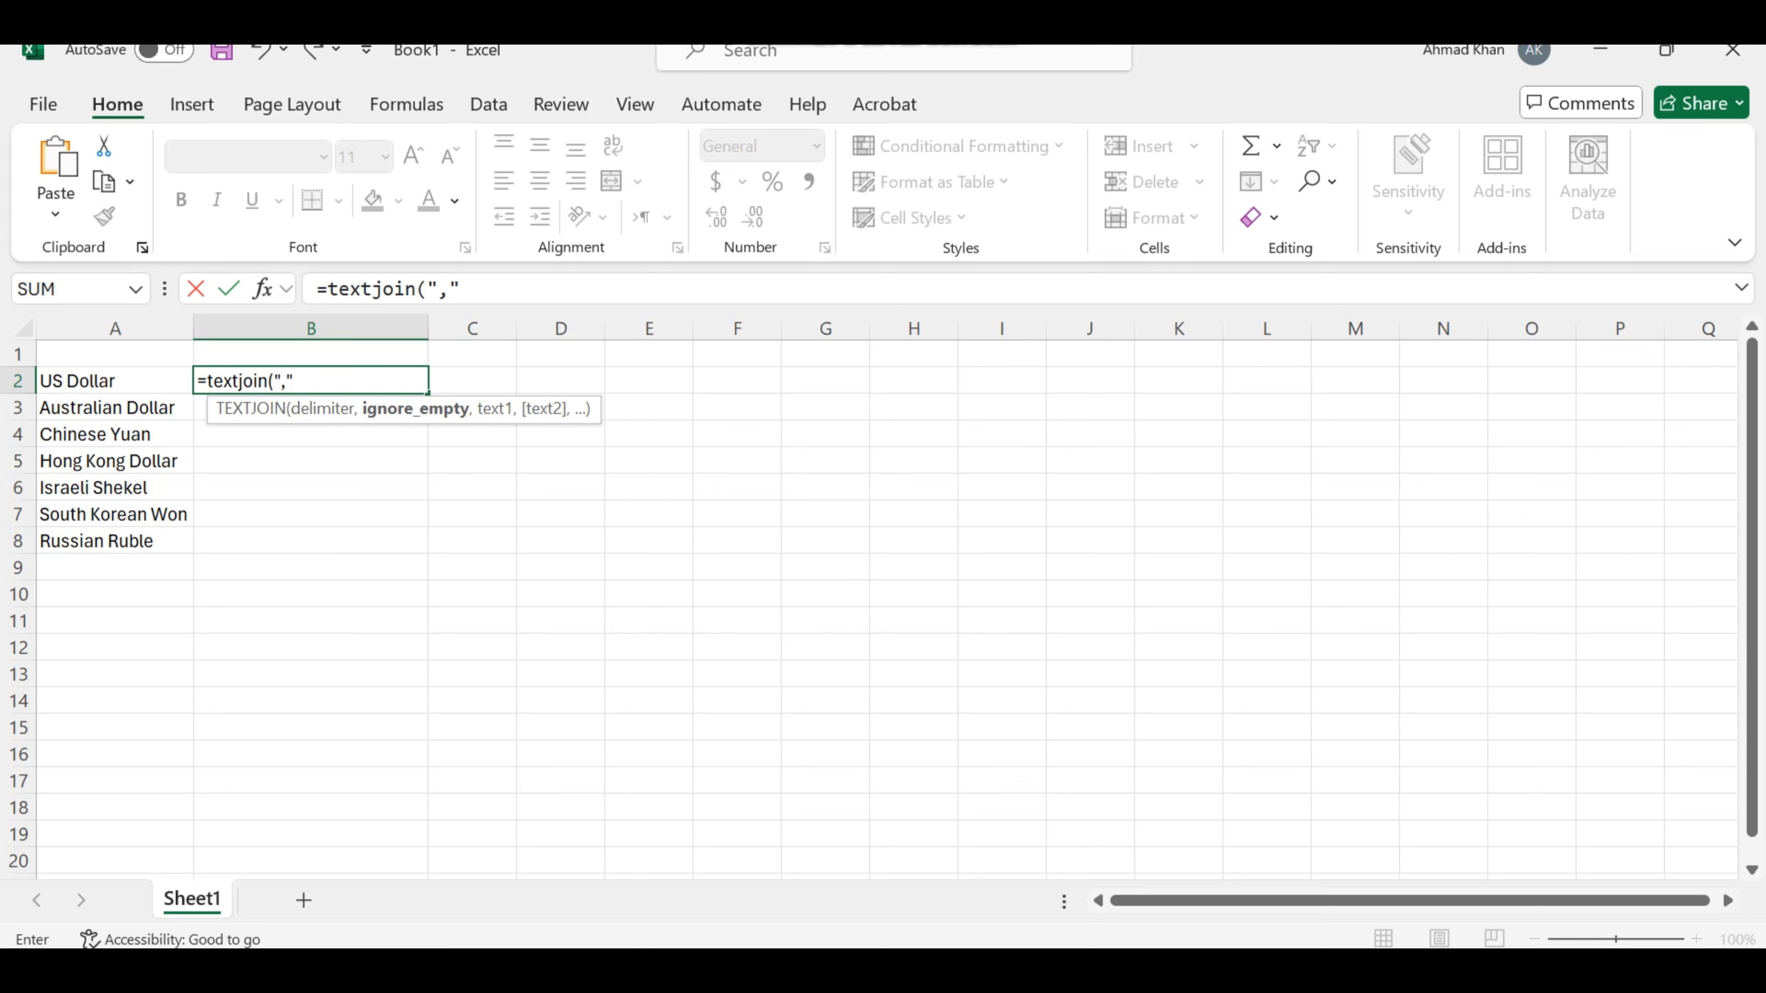
pyautogui.write('Tru')
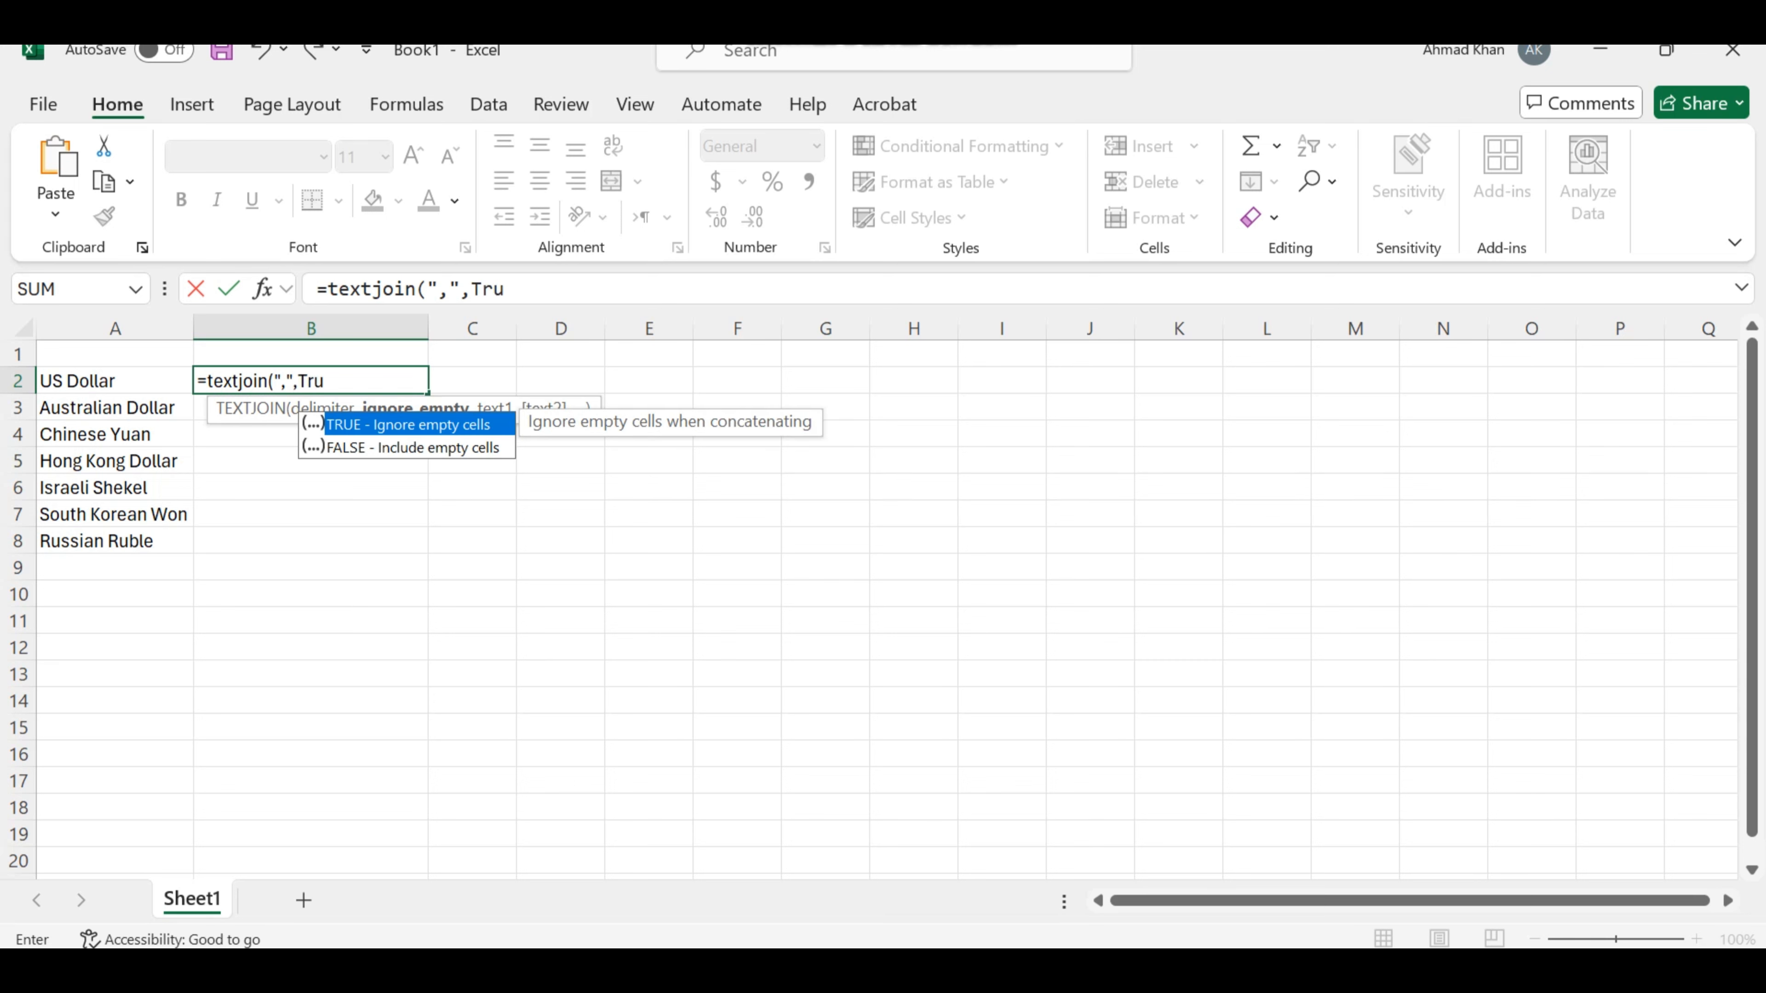
pyautogui.write('e,')
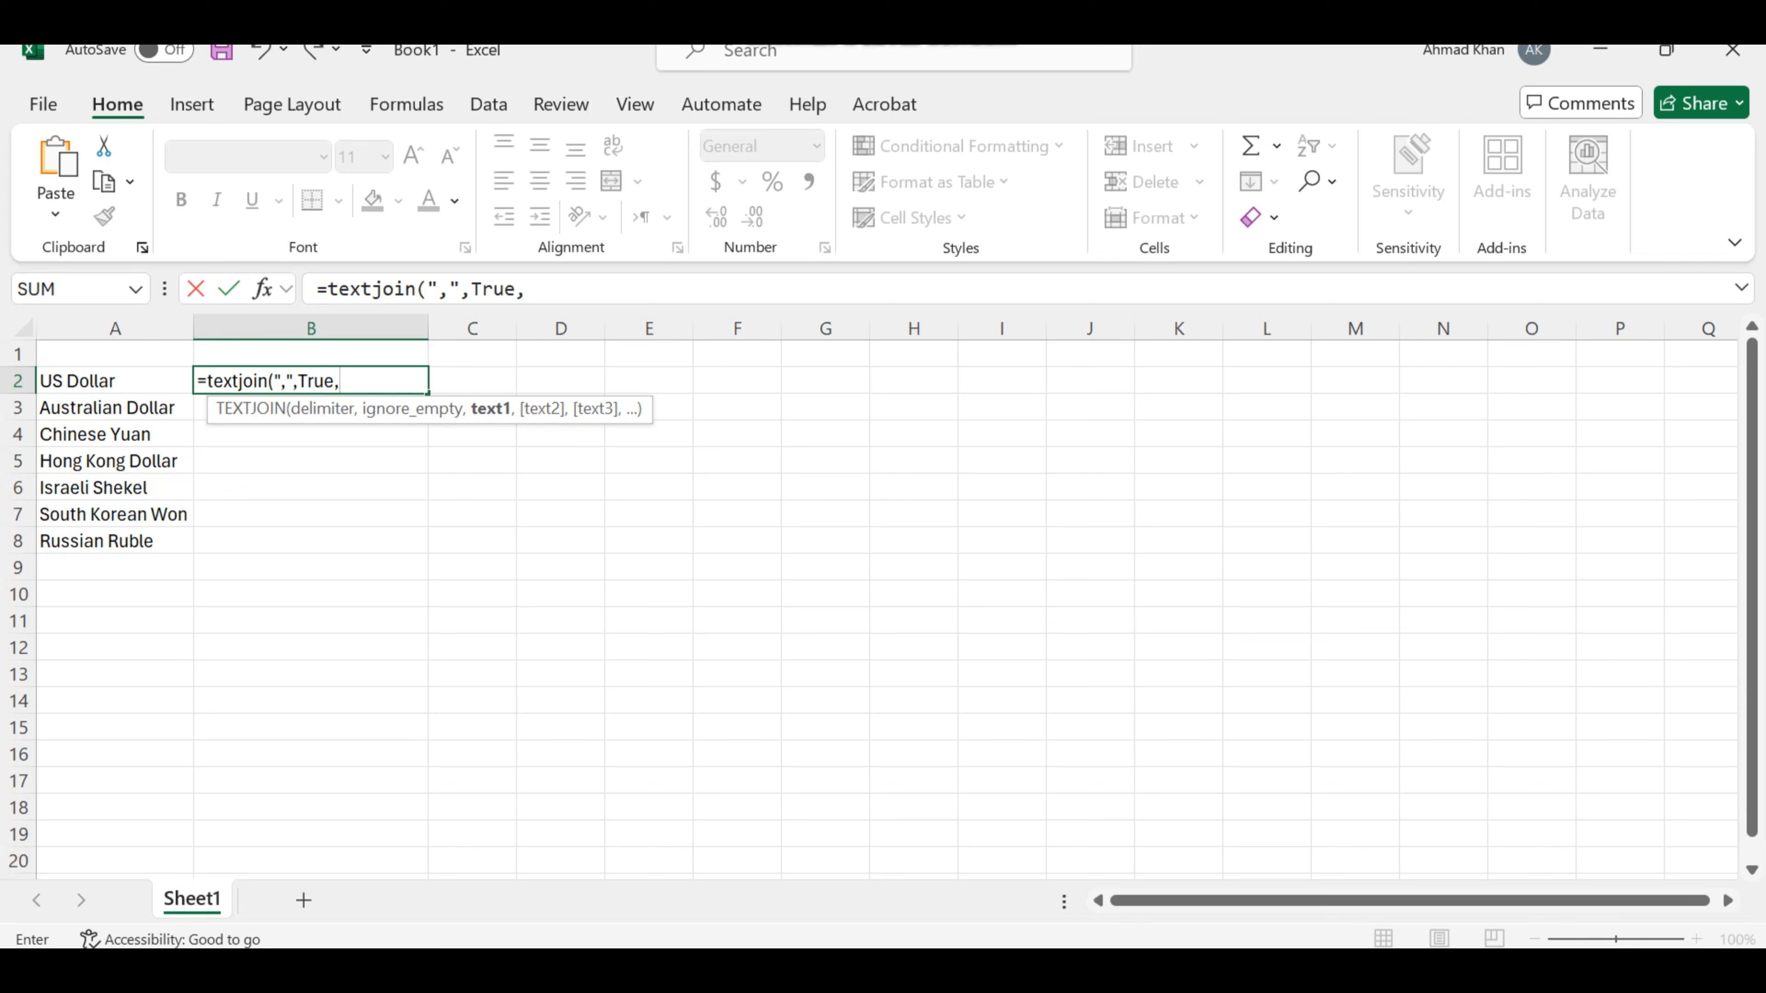
pyautogui.moveTo(112, 380); pyautogui.dragTo(112, 541)
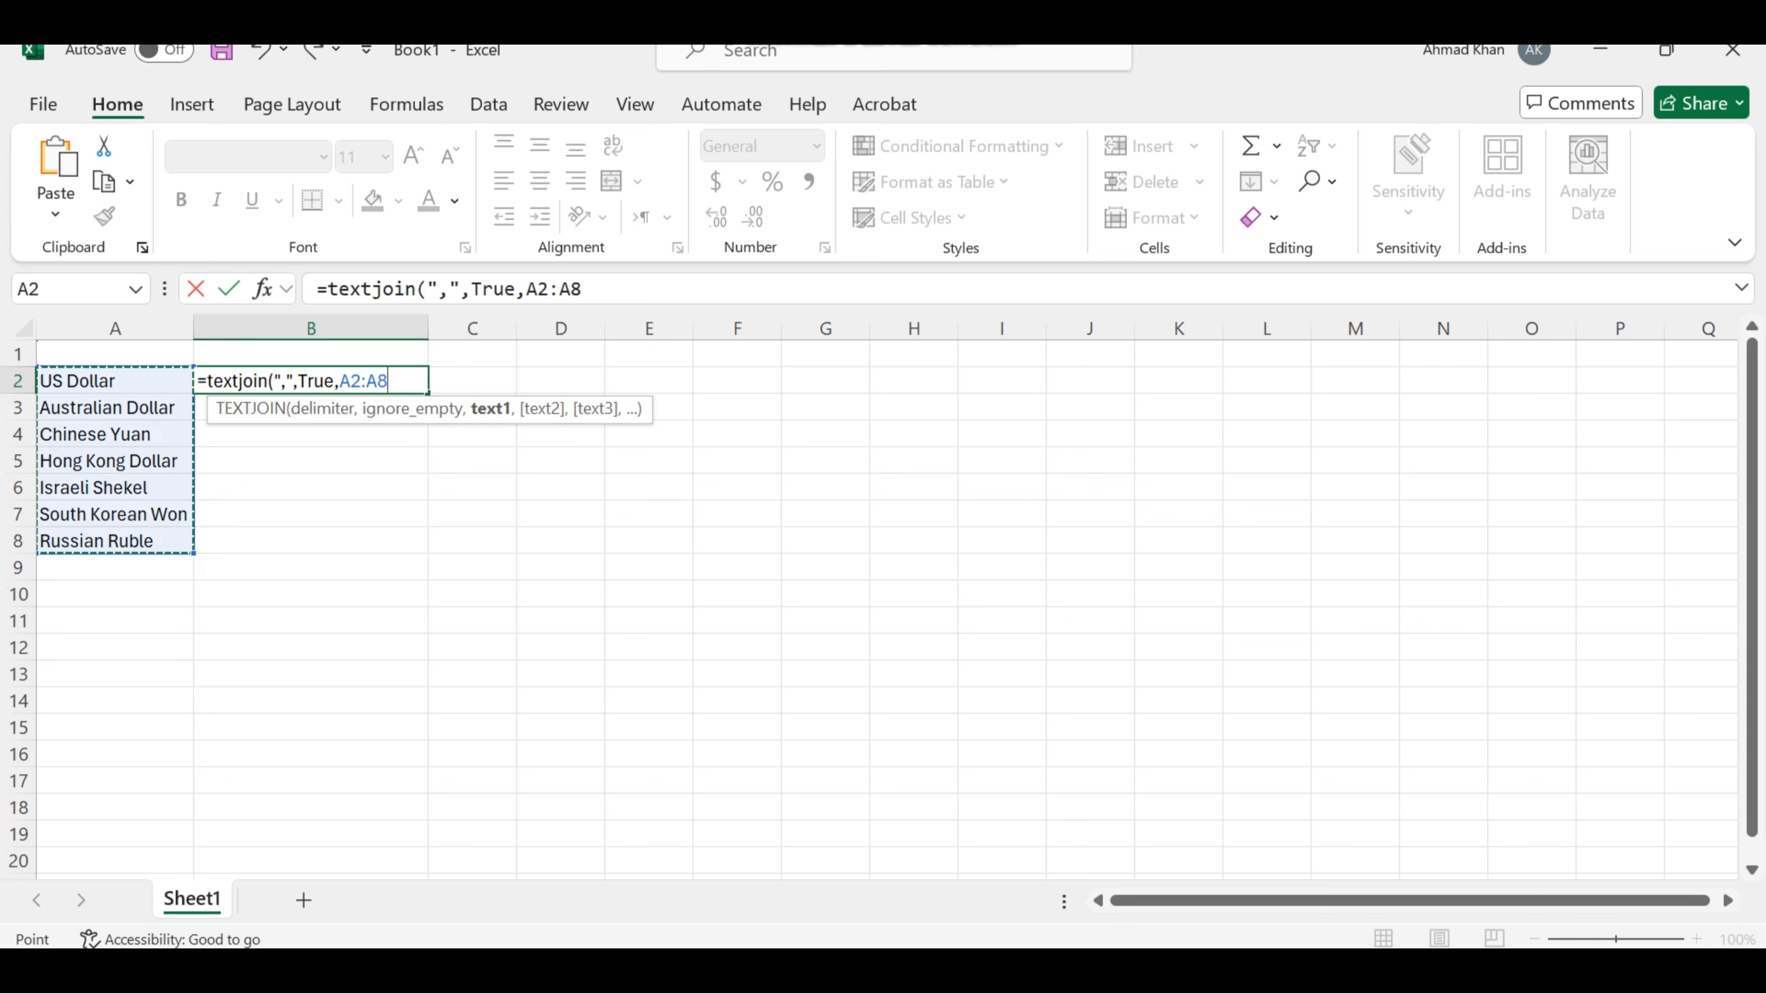
pyautogui.write(')')
pyautogui.press('Return')
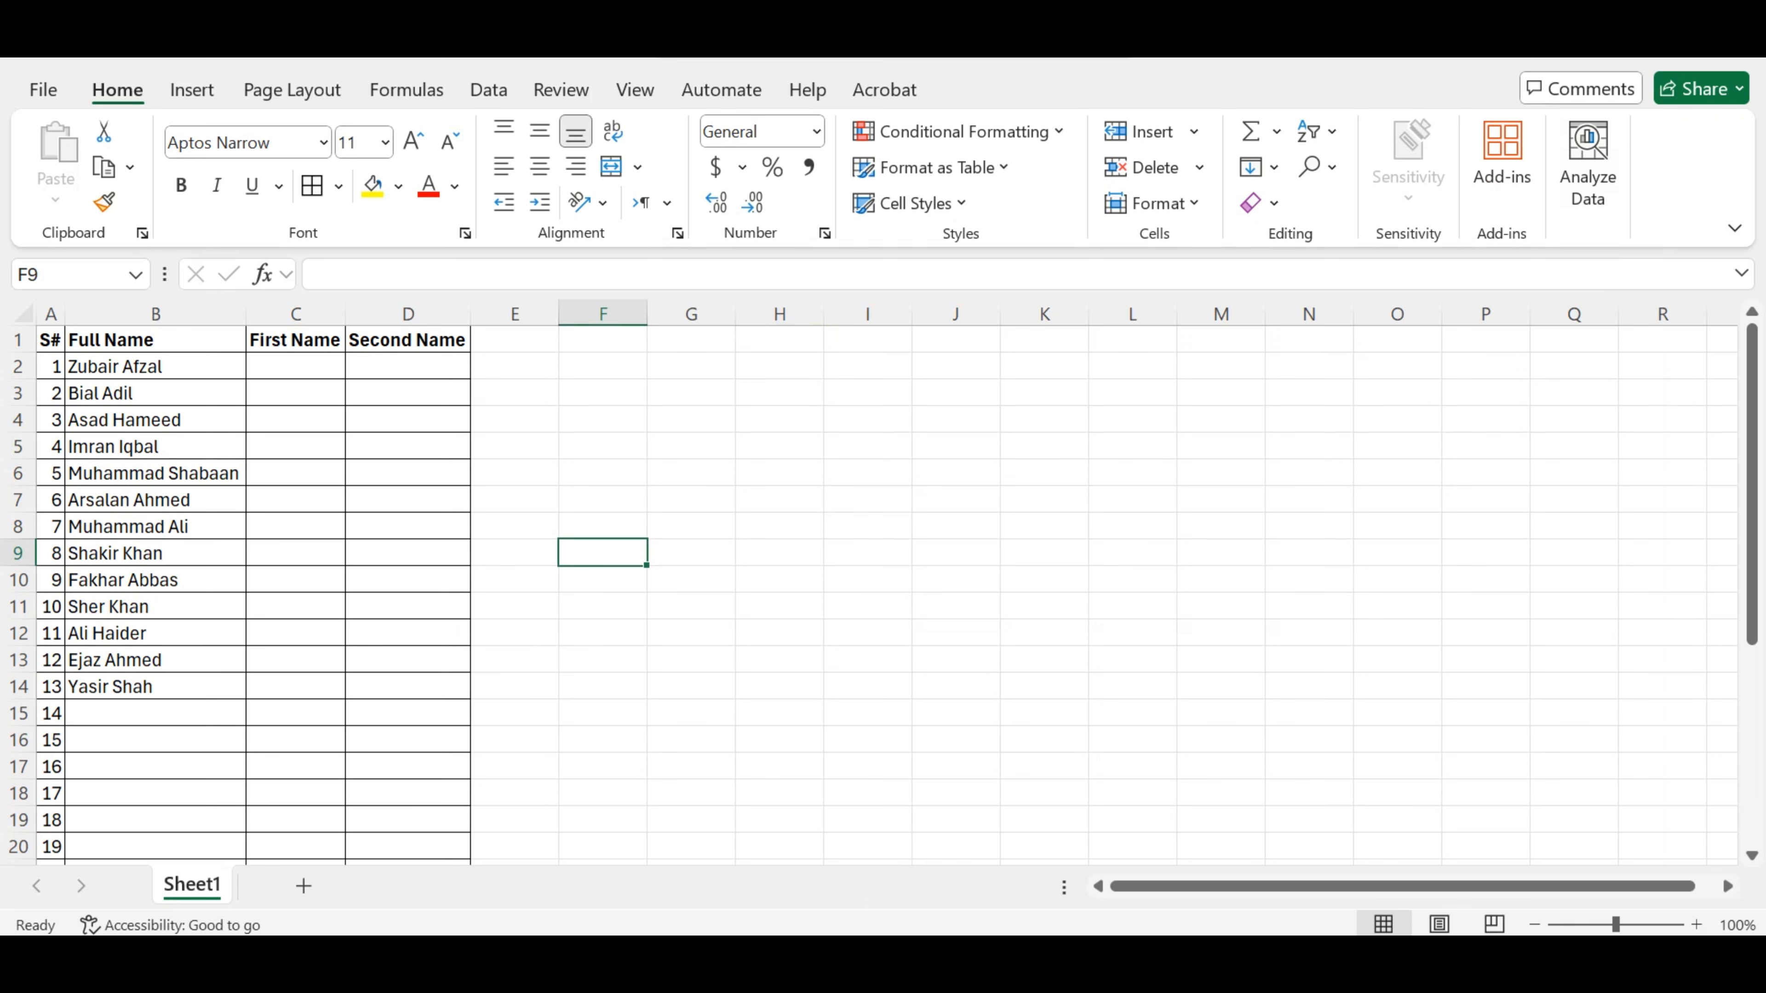
# Type the first person's first name in C2 and surname in D2 as examples.
pyautogui.click(296, 366)
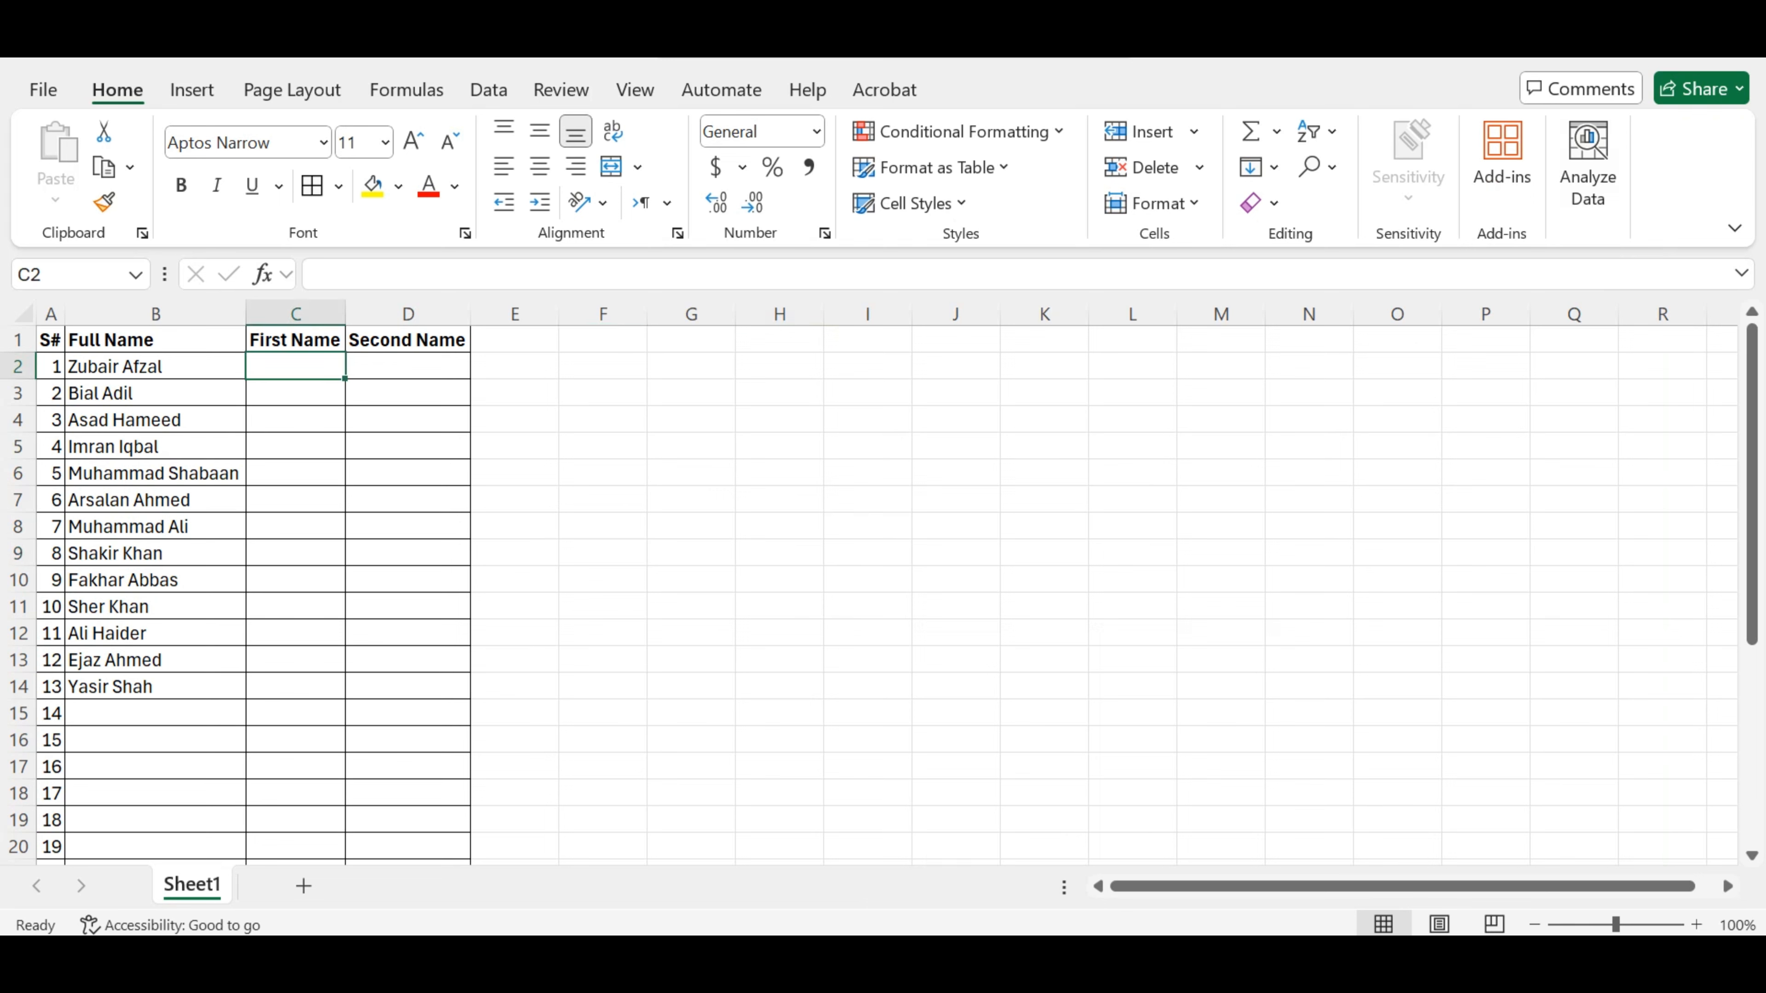
pyautogui.write('Zubair')
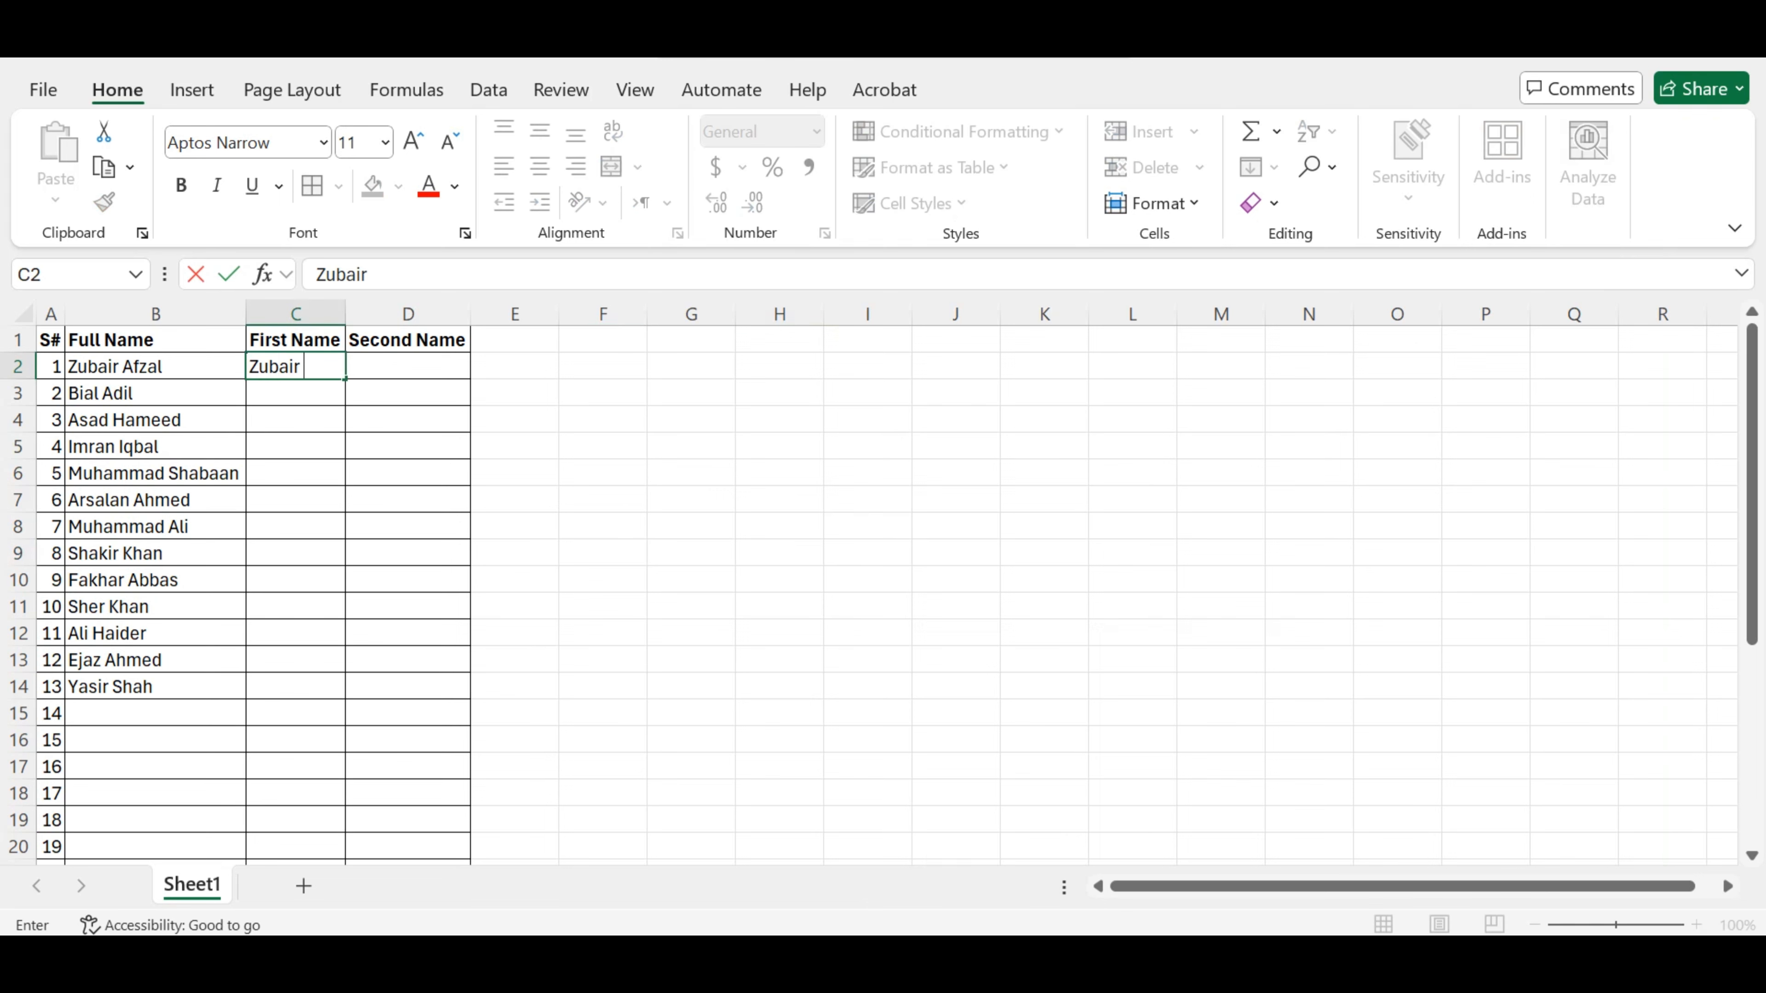
pyautogui.press('Tab')
pyautogui.write('Afzal')
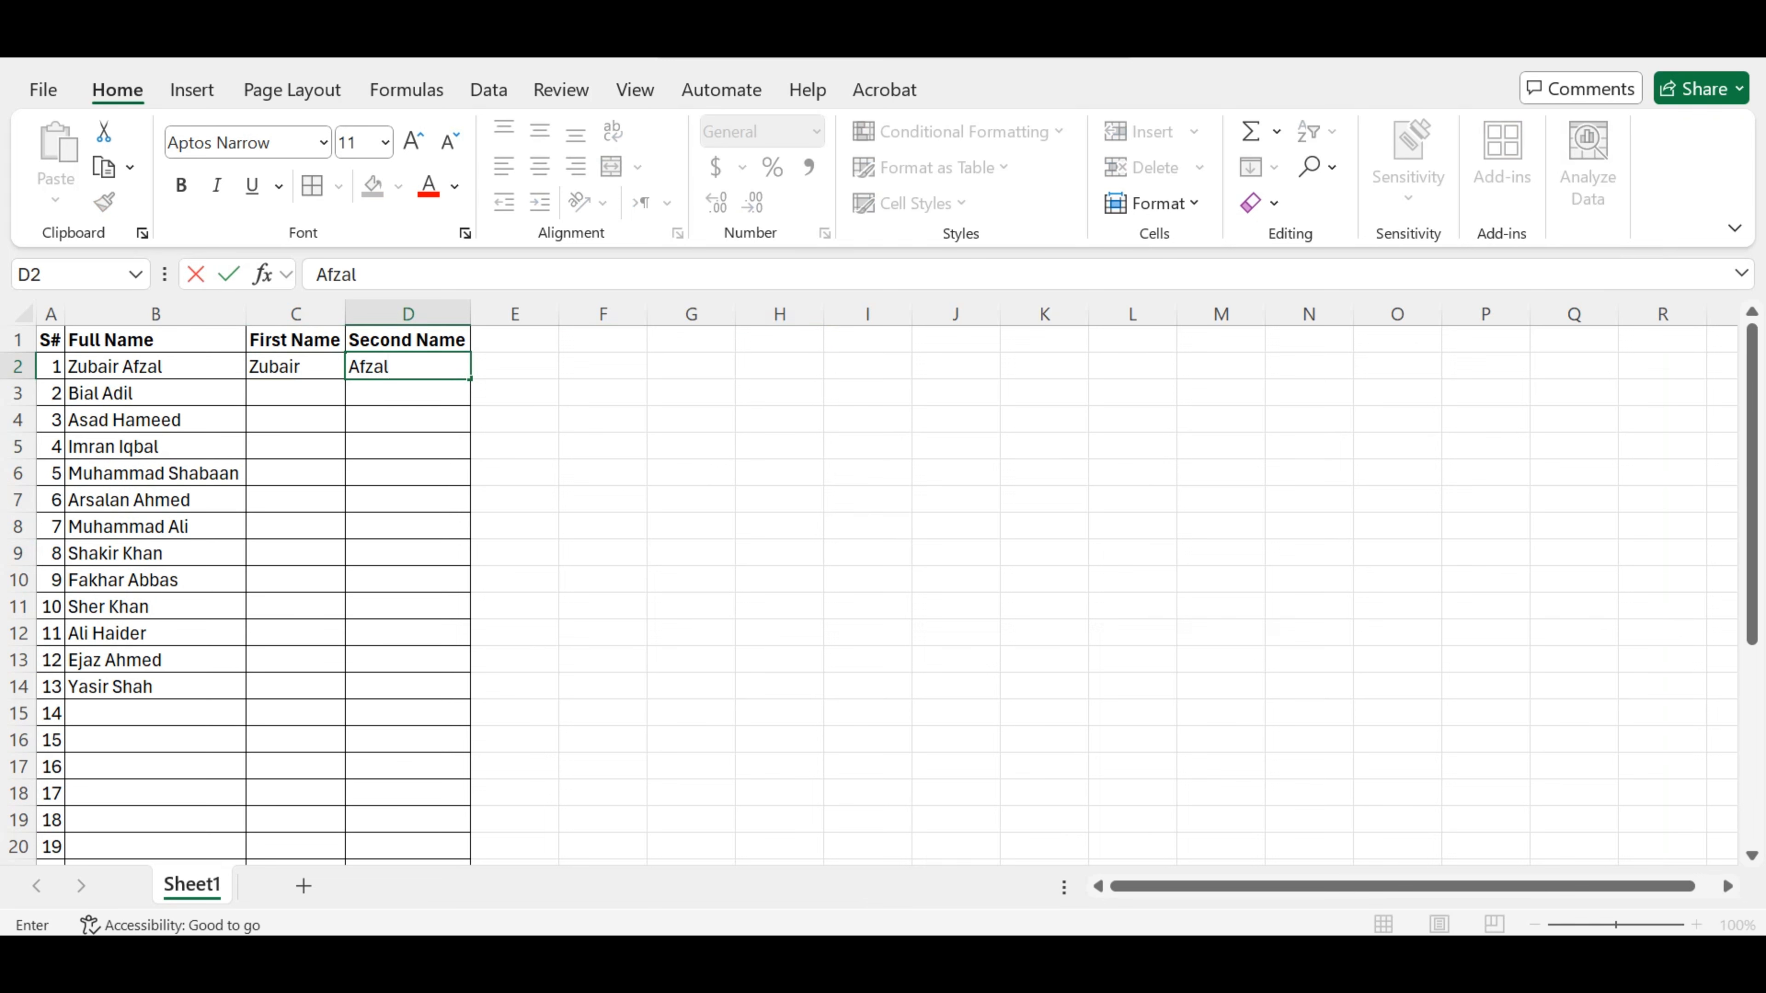
pyautogui.click(1044, 473)
# Copy the first and last name from B2's full name into C2 and D2.
pyautogui.doubleClick(170, 367)
pyautogui.moveTo(119, 366); pyautogui.dragTo(55, 367)
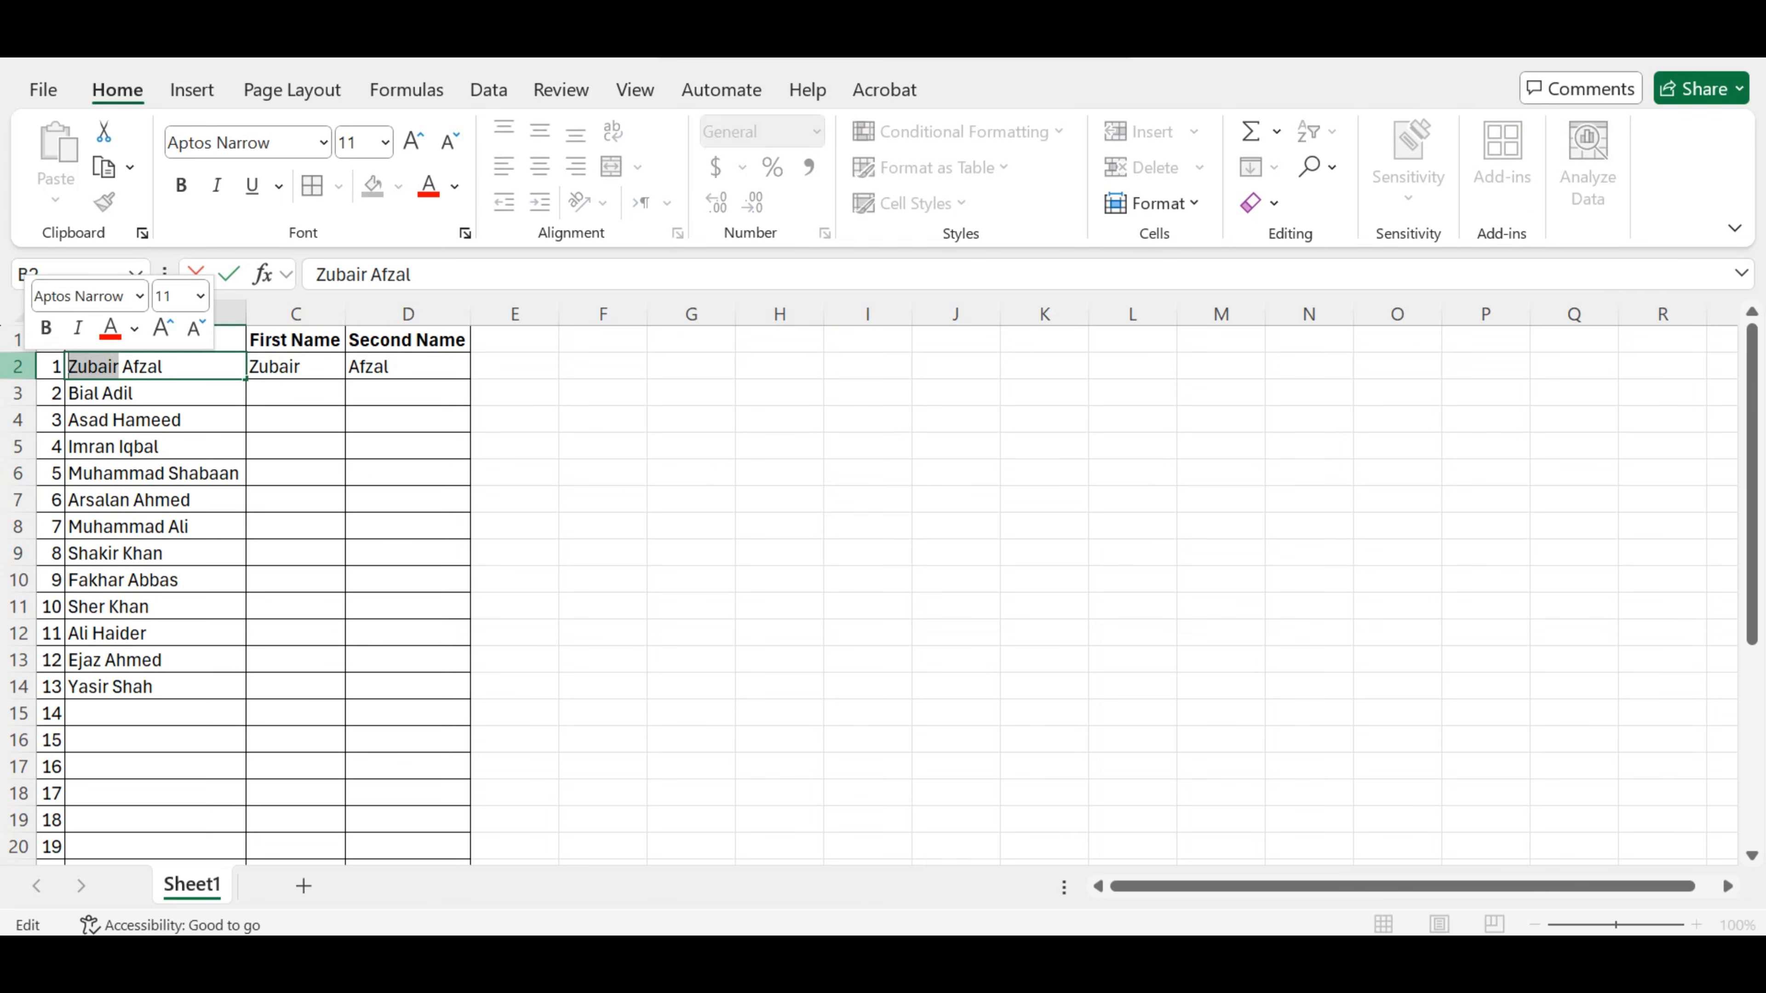
pyautogui.hotkey('ctrl', 'c')
pyautogui.doubleClick(292, 366)
pyautogui.doubleClick(292, 367)
pyautogui.hotkey('ctrl', 'v')
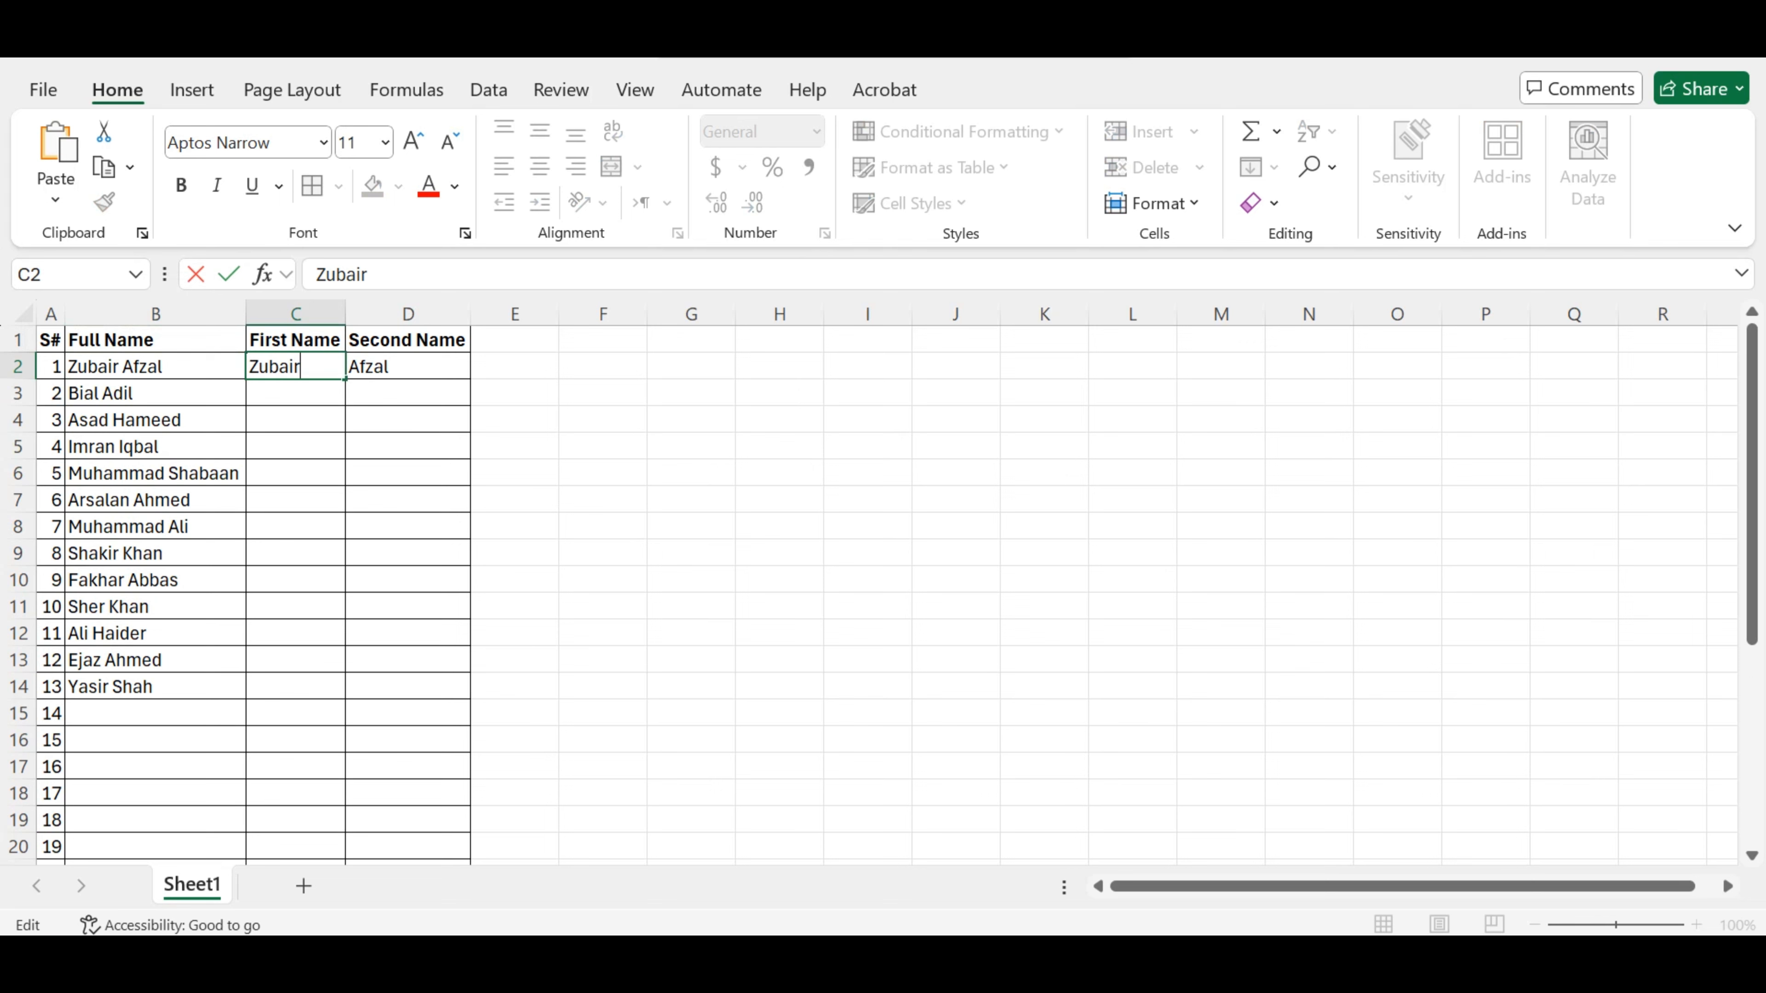
pyautogui.doubleClick(170, 366)
pyautogui.moveTo(167, 366); pyautogui.dragTo(122, 366)
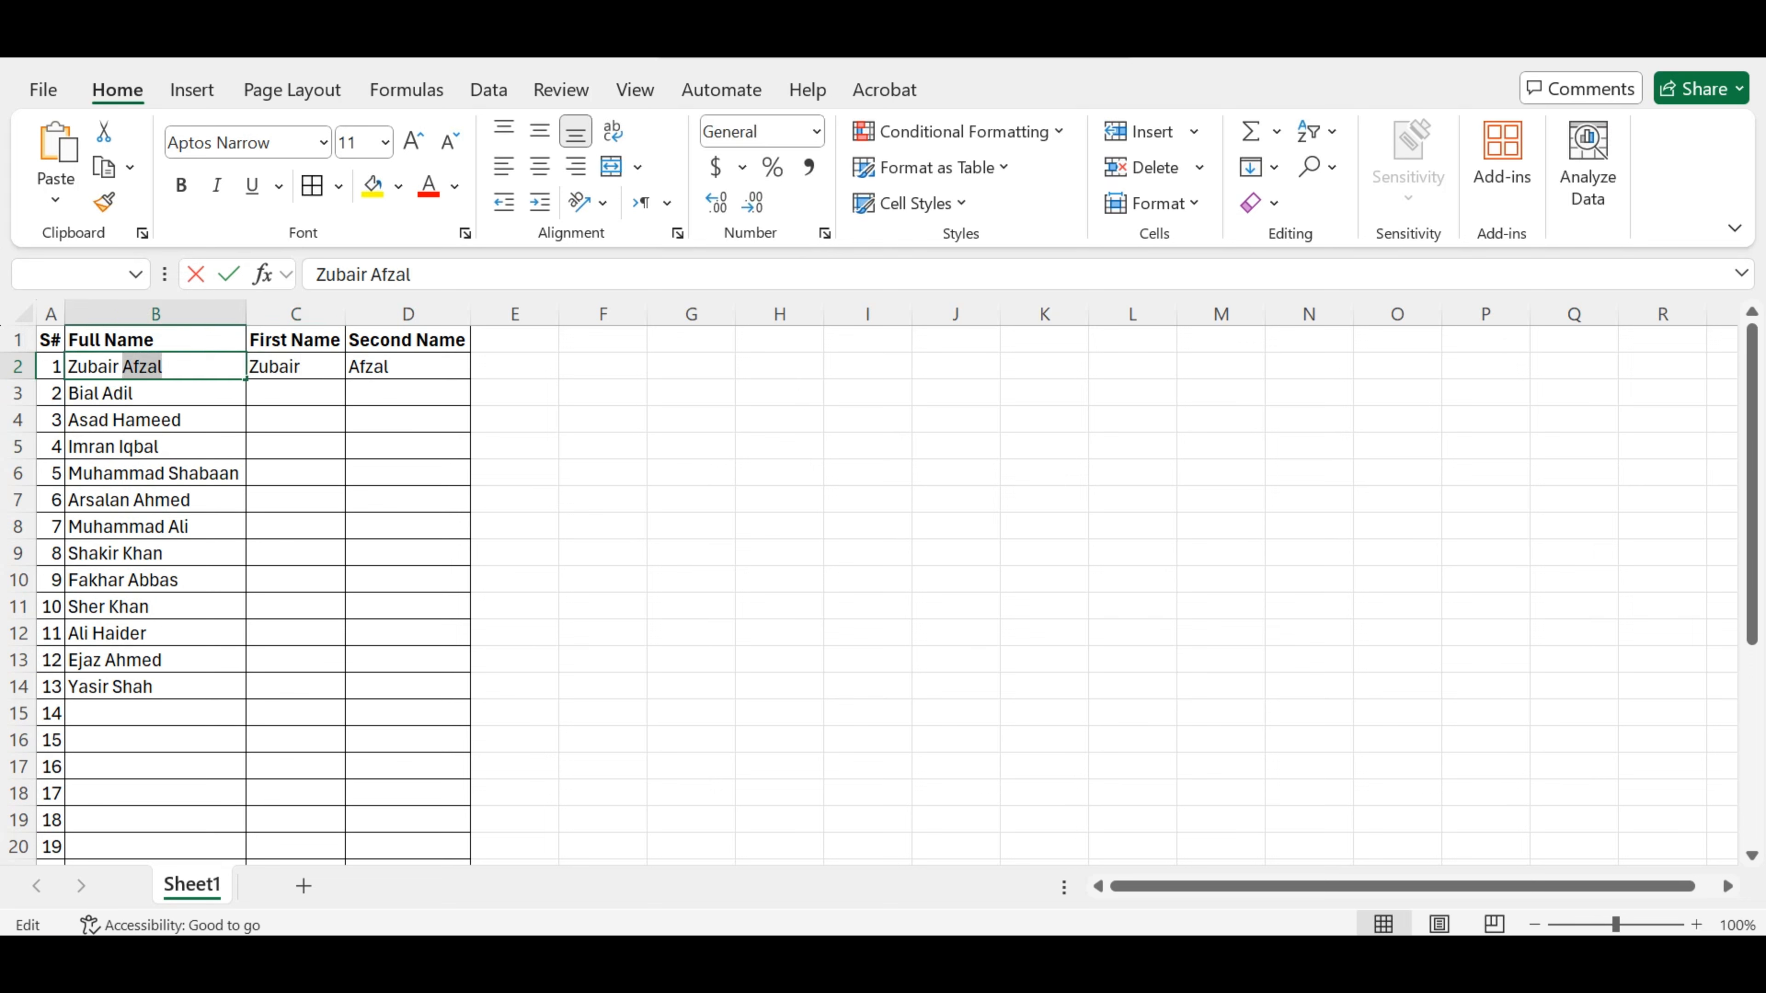
pyautogui.doubleClick(379, 366)
pyautogui.doubleClick(379, 366)
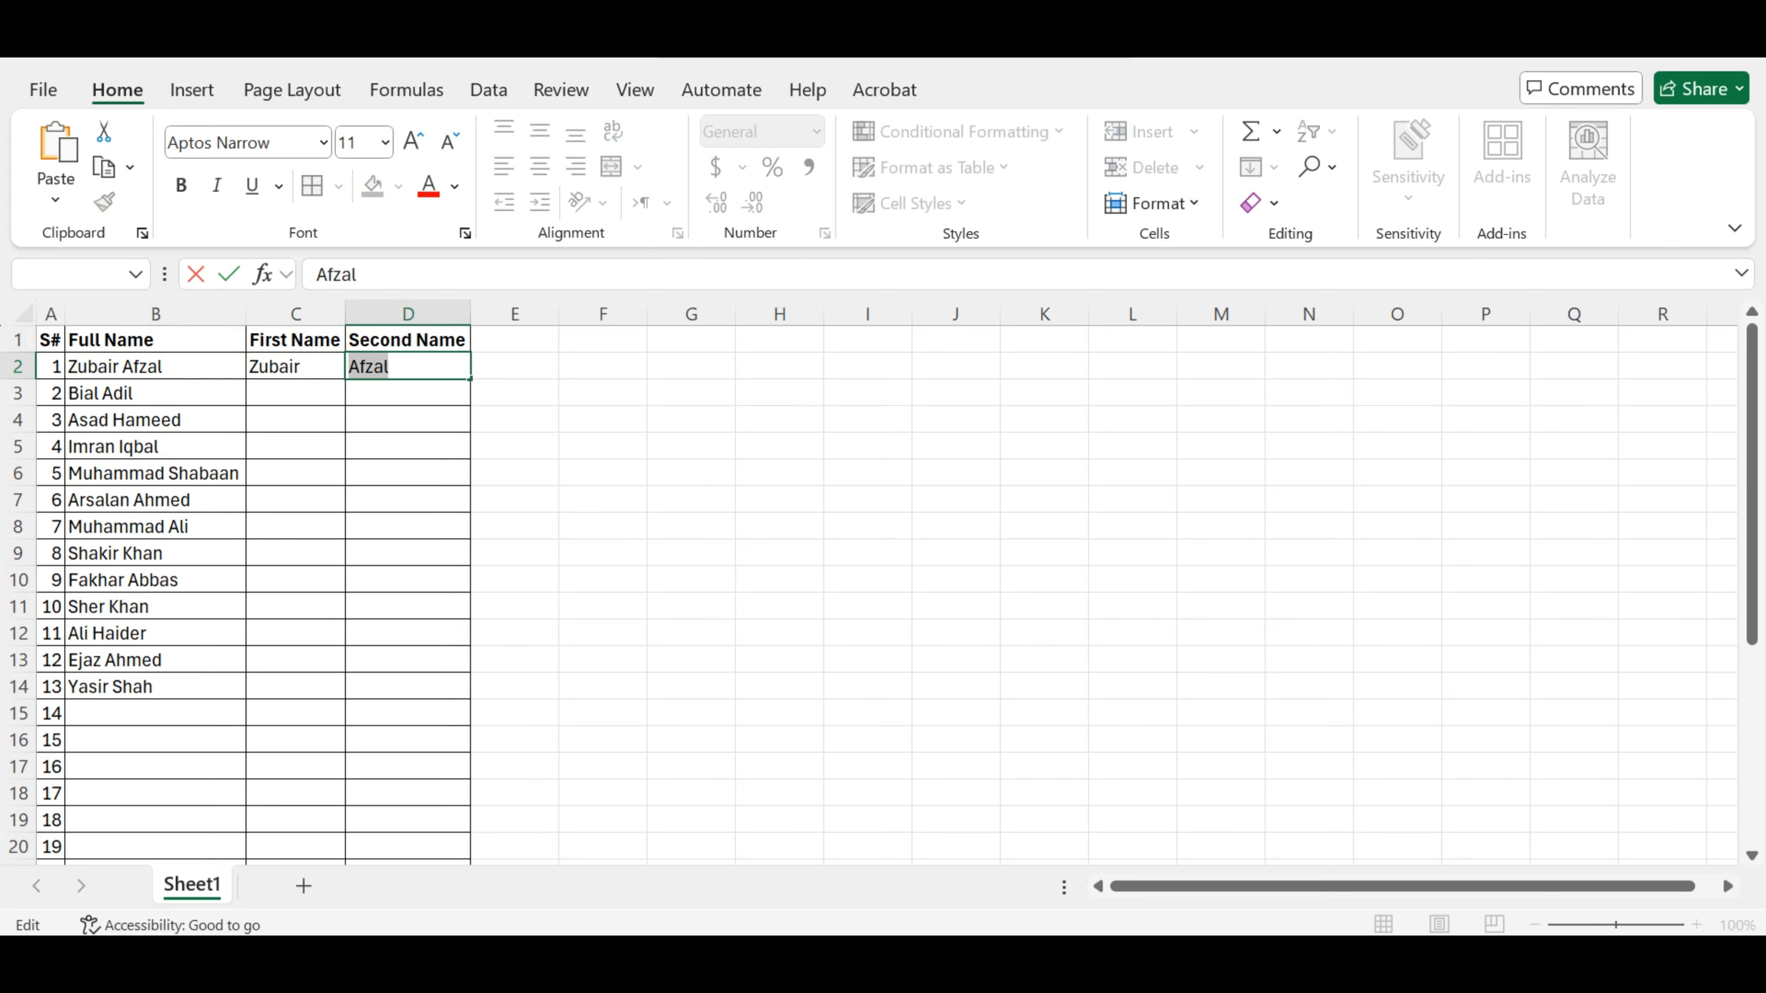
pyautogui.hotkey('ctrl', 'v')
pyautogui.click(691, 446)
# Clear C2:D2 and retype the example first name and surname.
pyautogui.moveTo(295, 366); pyautogui.dragTo(408, 366)
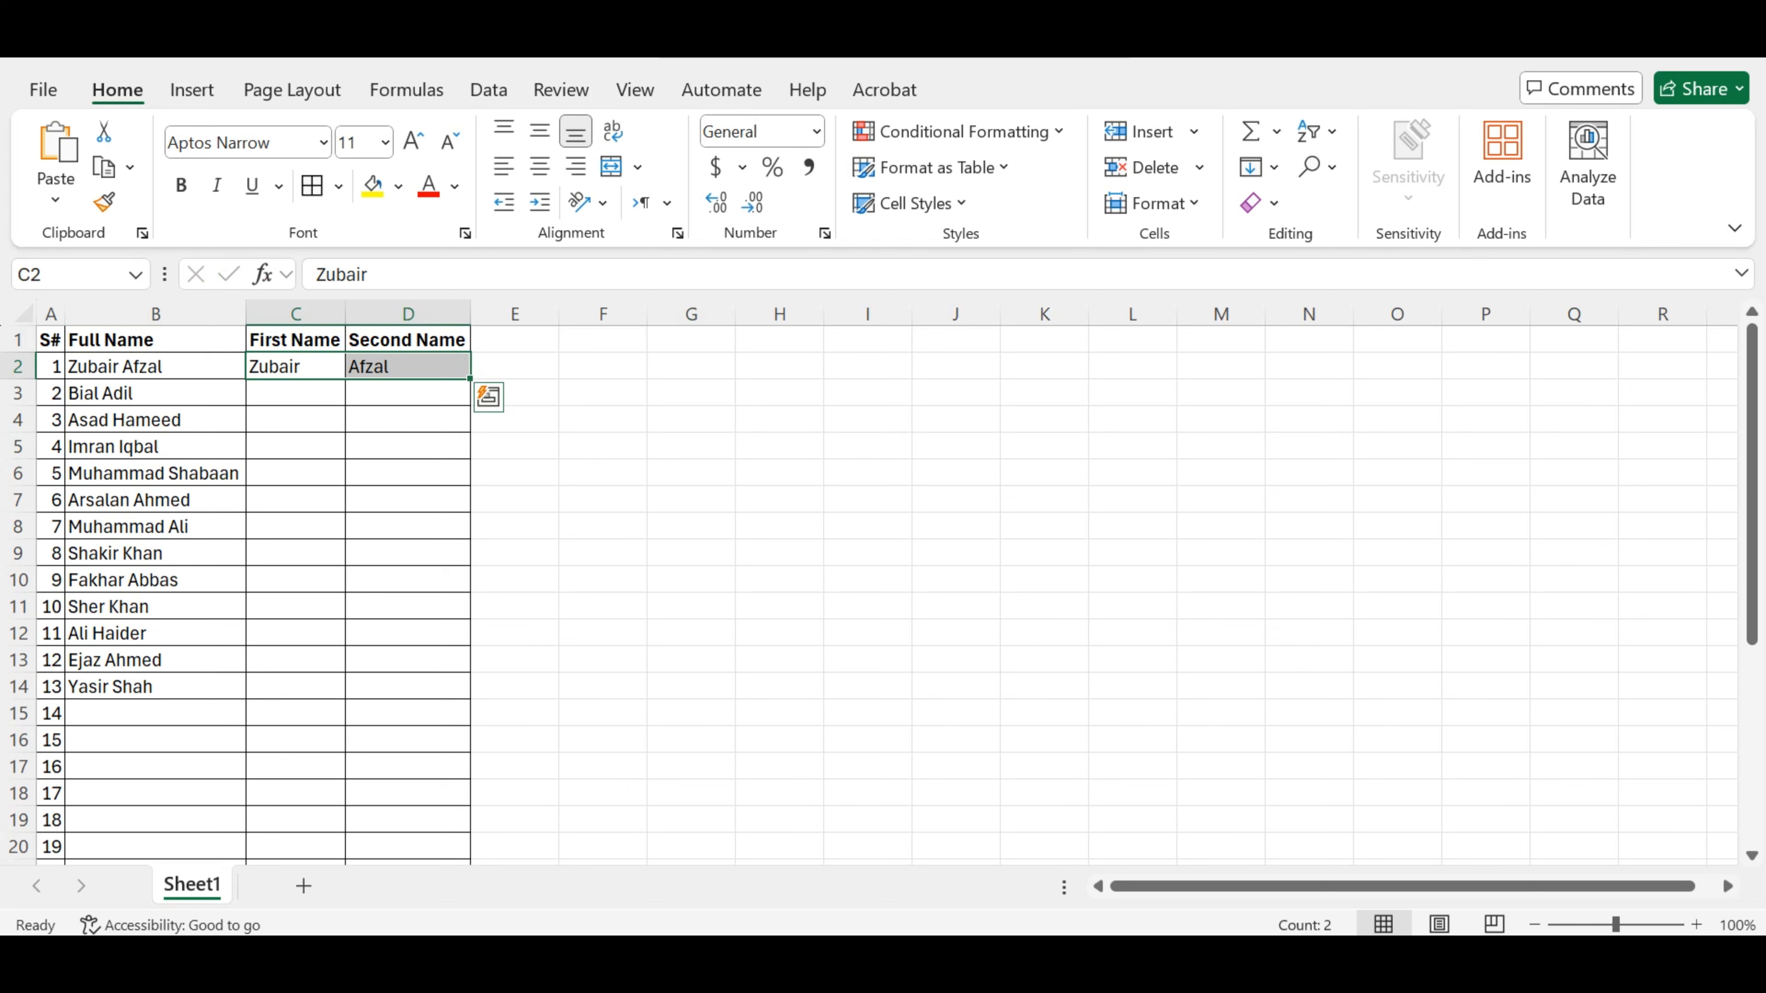
pyautogui.press('Delete')
pyautogui.click(692, 581)
pyautogui.click(295, 366)
pyautogui.write('Z')
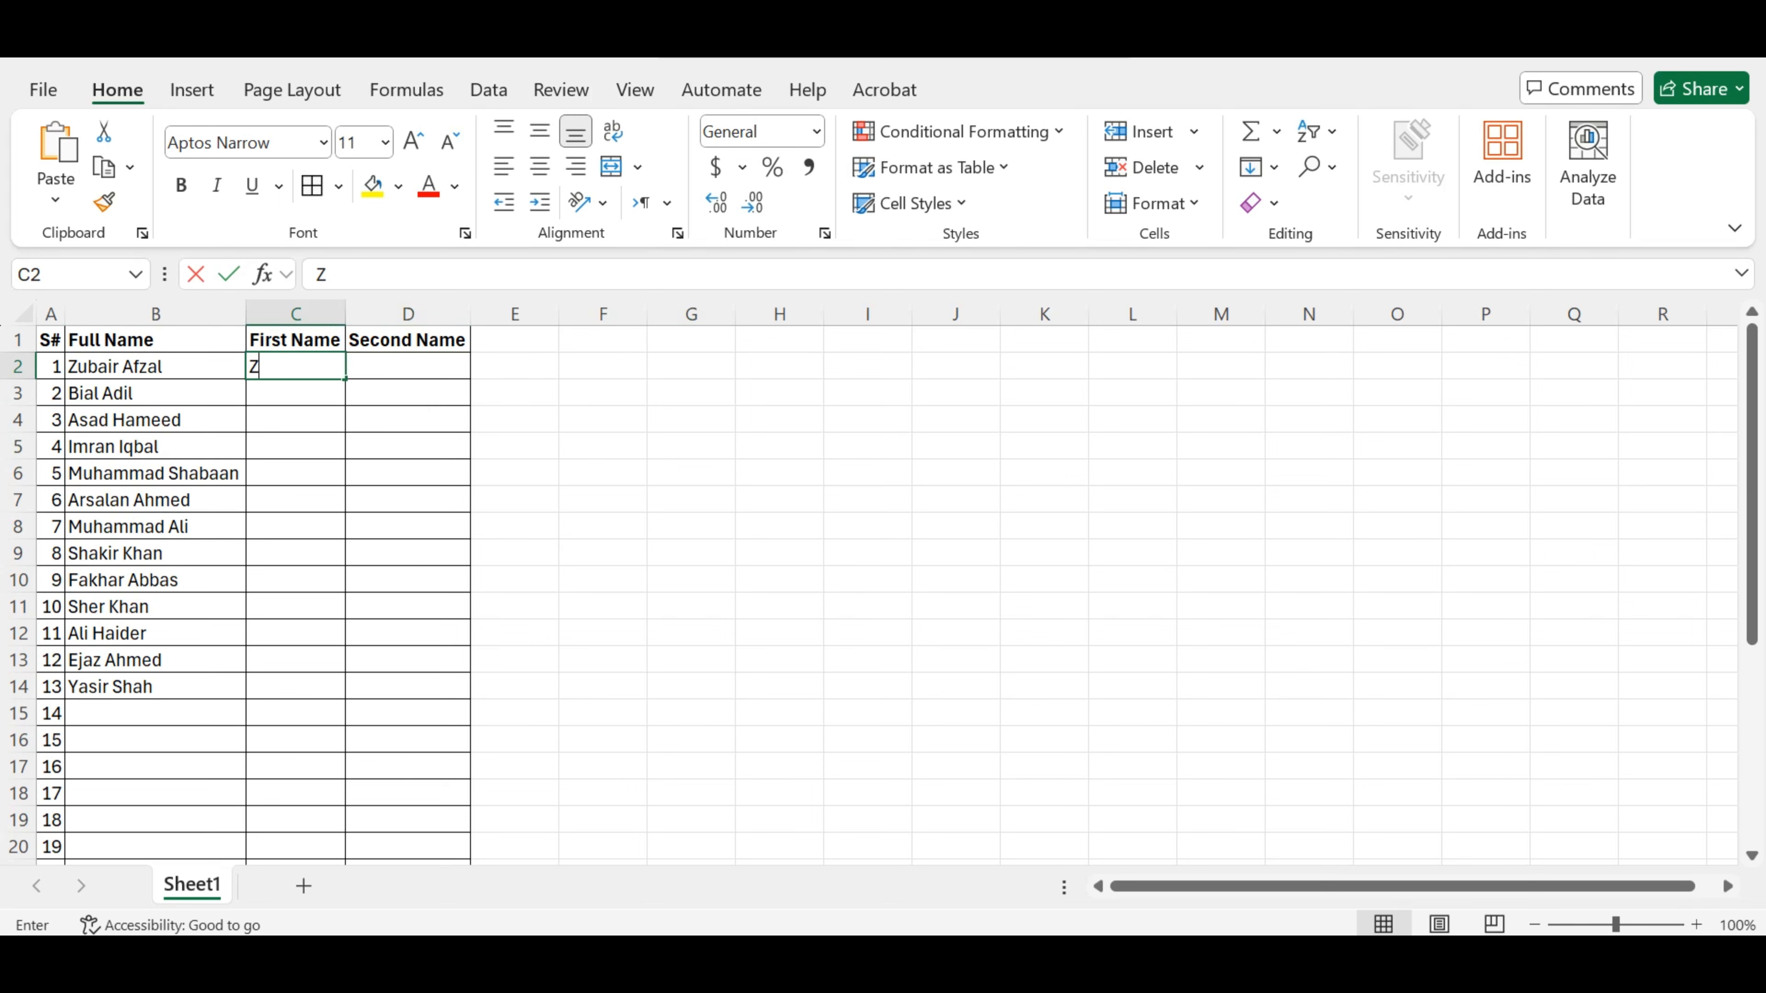
pyautogui.write('ubair')
pyautogui.press('Tab')
pyautogui.write('A')
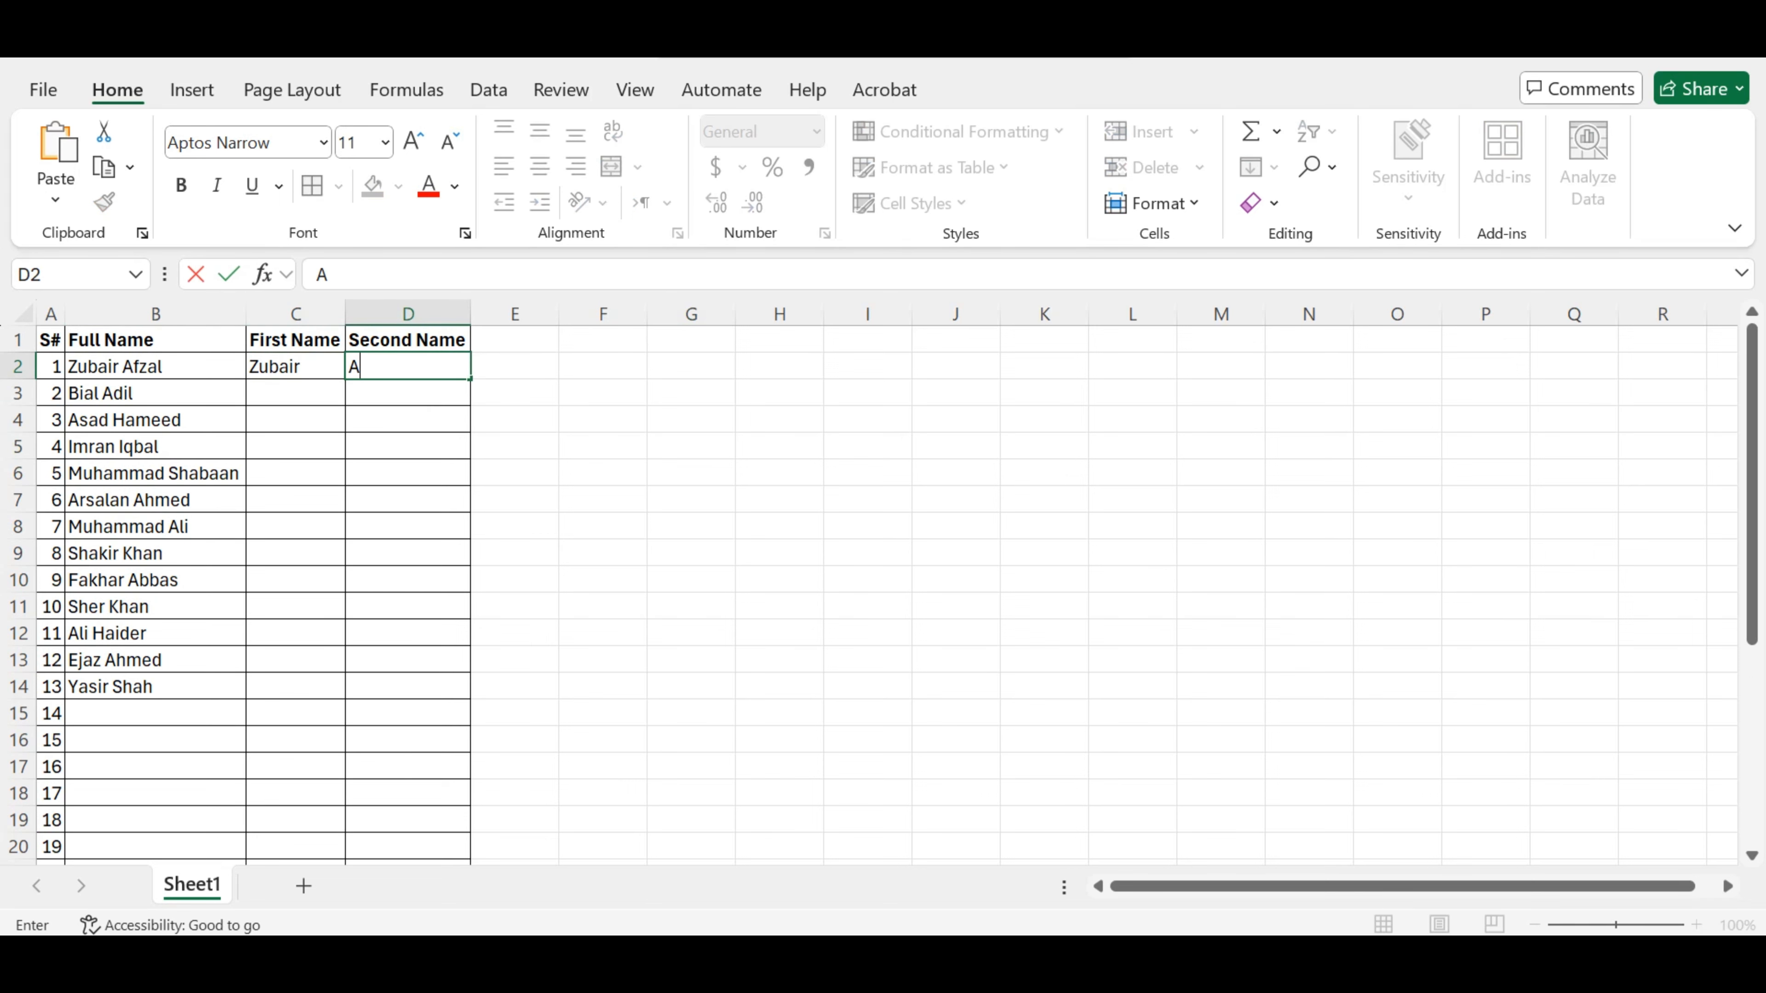
pyautogui.write('fzal')
pyautogui.press('Return')
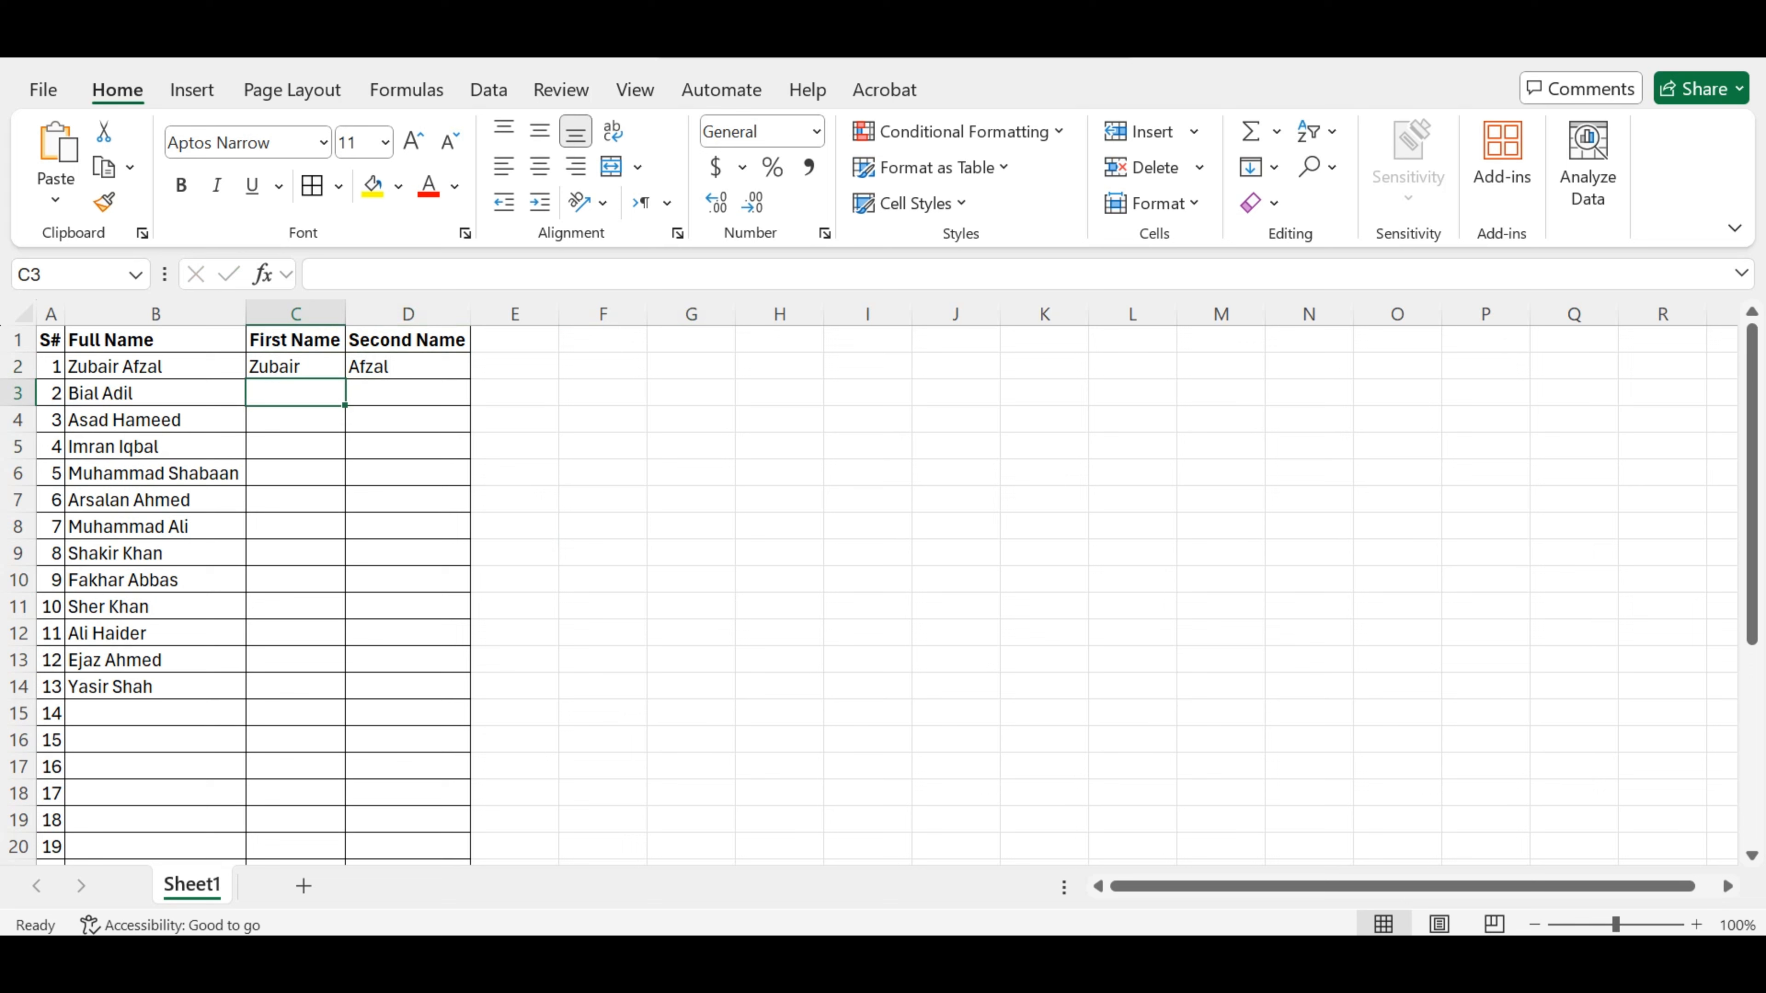
# Flash Fill the remaining first and second names for all 13 rows and review them.
pyautogui.hotkey('ctrl', 'e')
pyautogui.press('Tab')
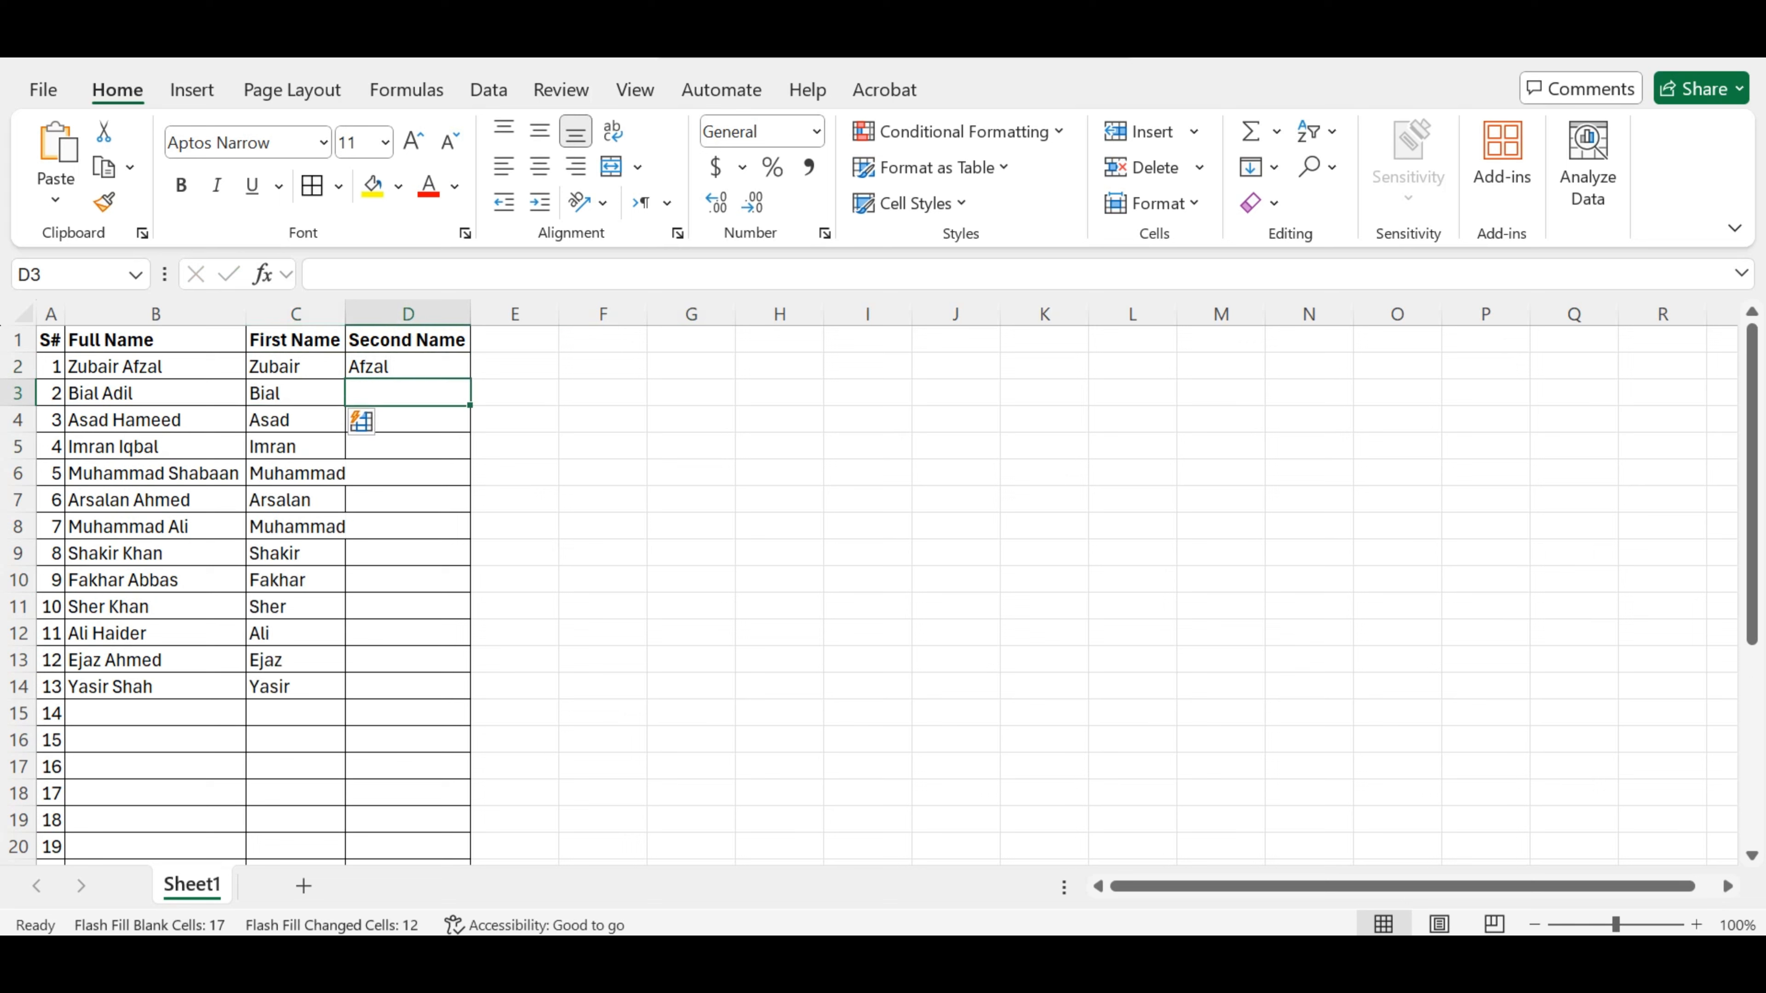
pyautogui.hotkey('ctrl', 'e')
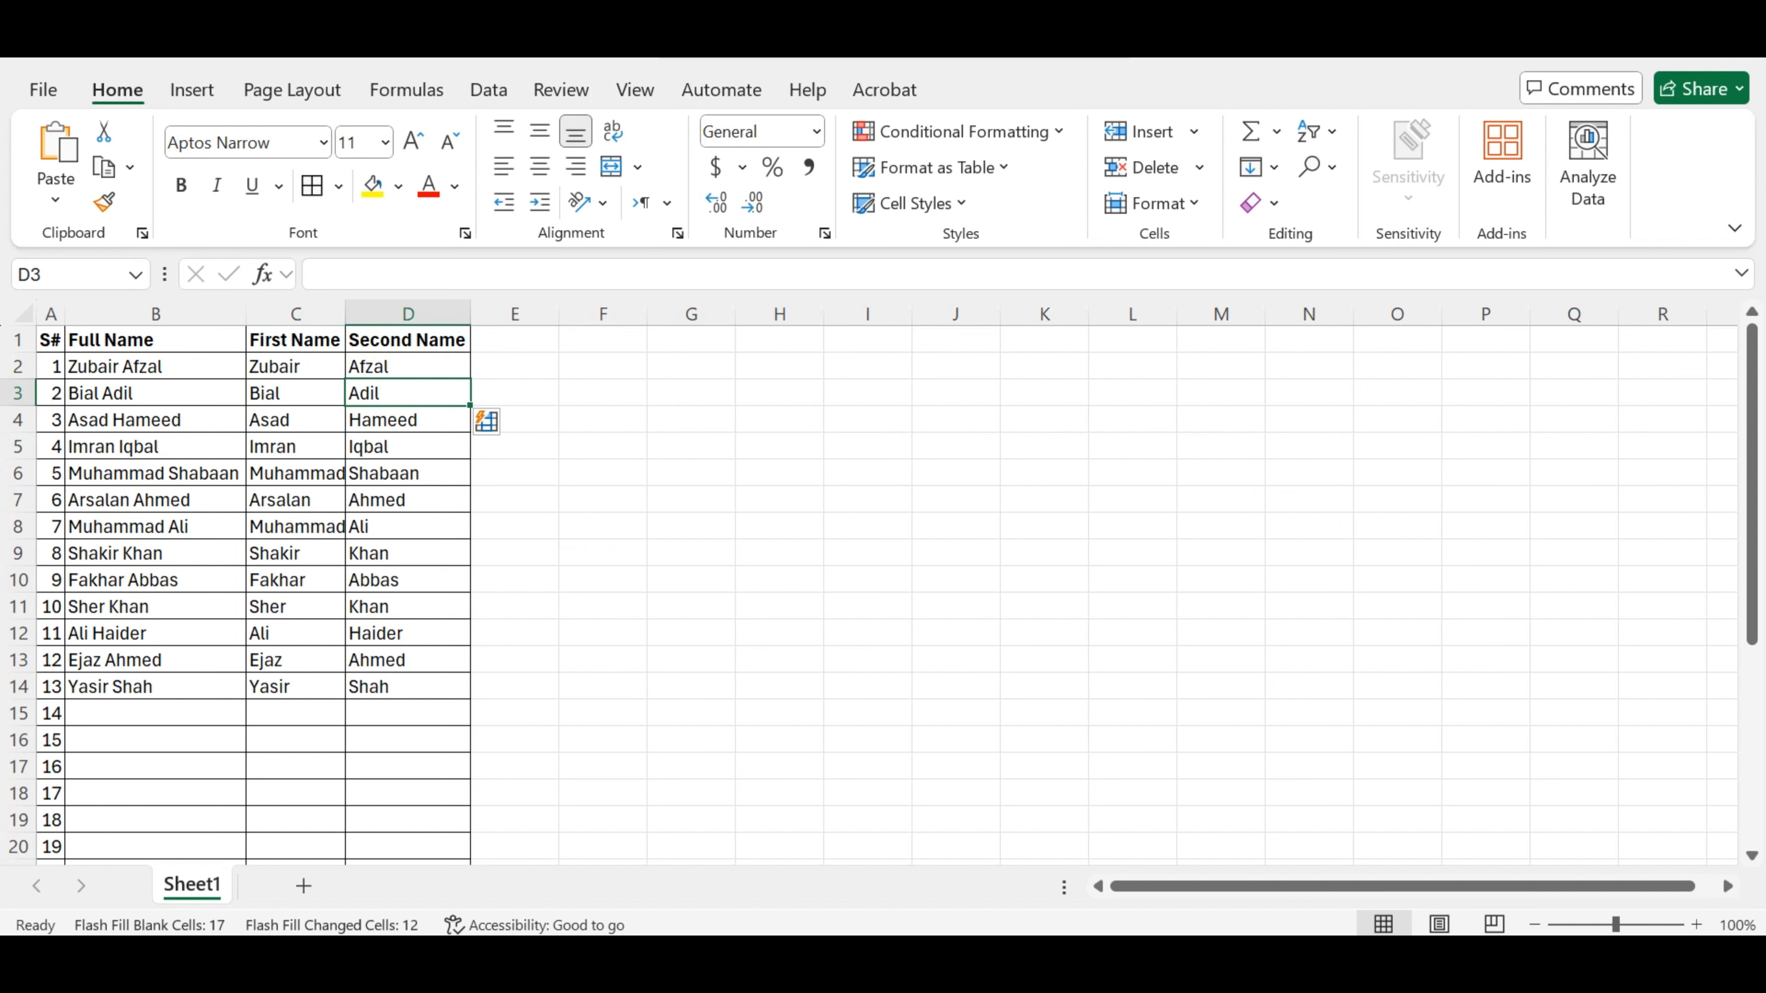
pyautogui.scroll(-9, 883, 591)
pyautogui.scroll(9, 883, 591)
pyautogui.scroll(-13, 883, 591)
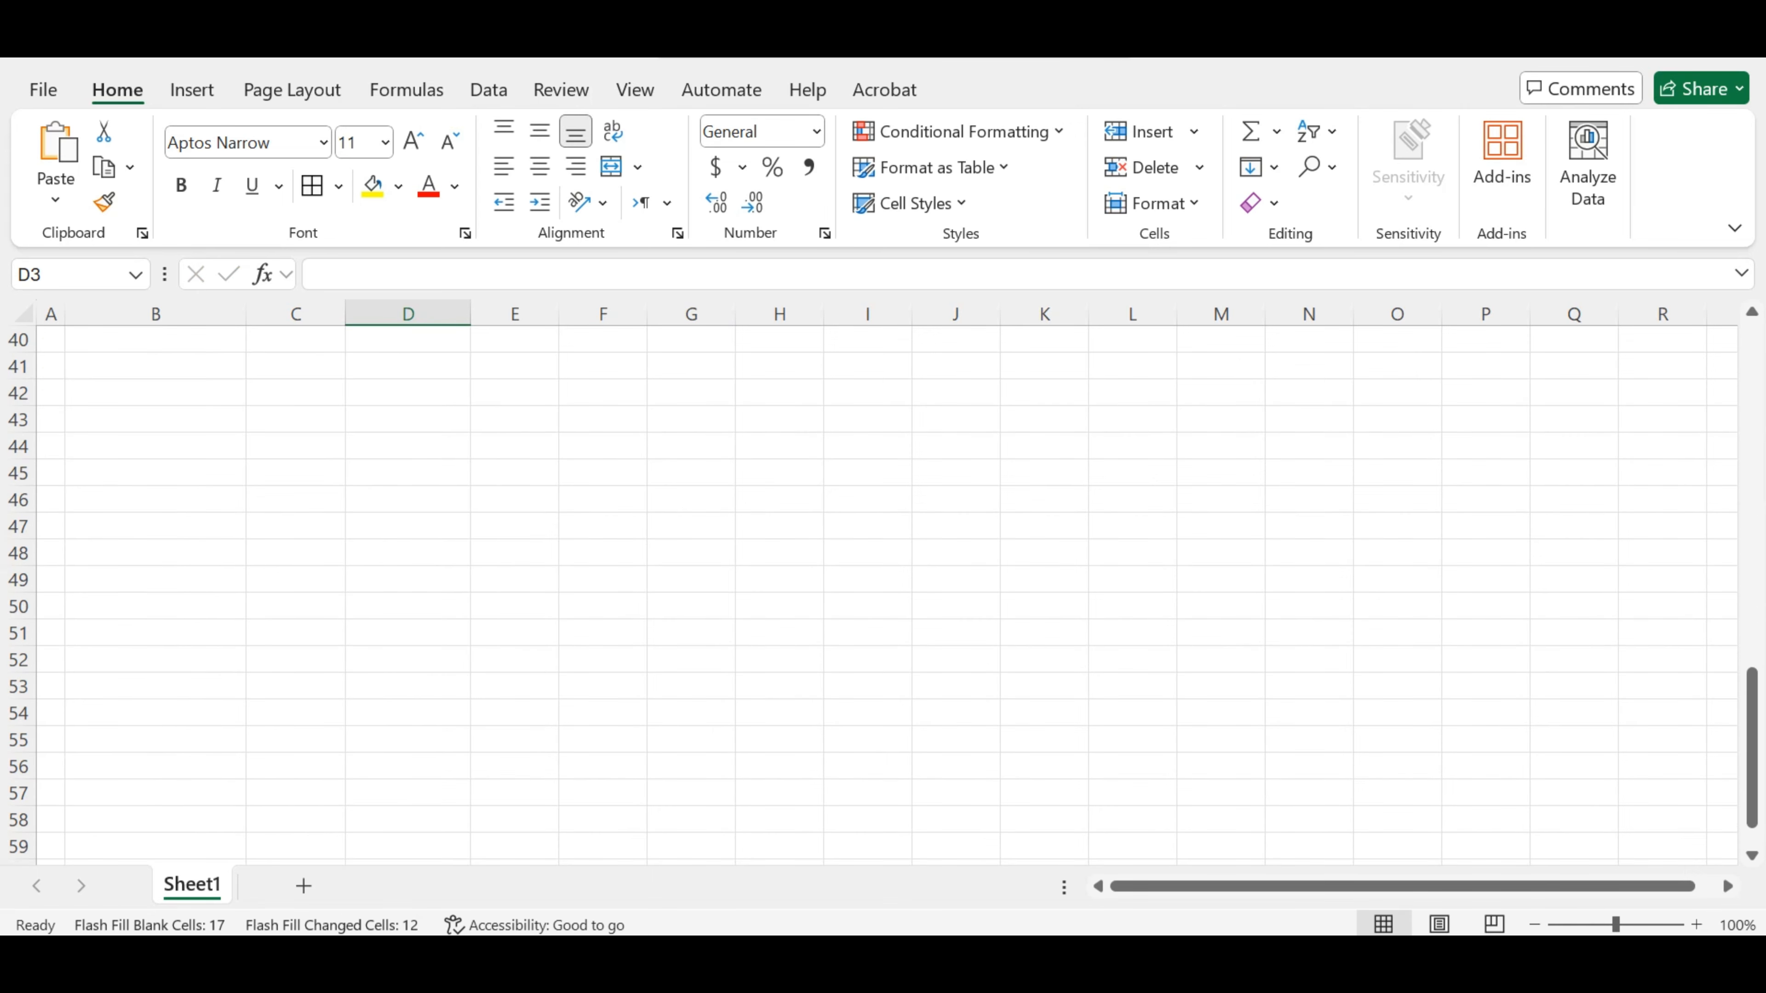
pyautogui.scroll(-15, 883, 592)
pyautogui.scroll(20, 883, 591)
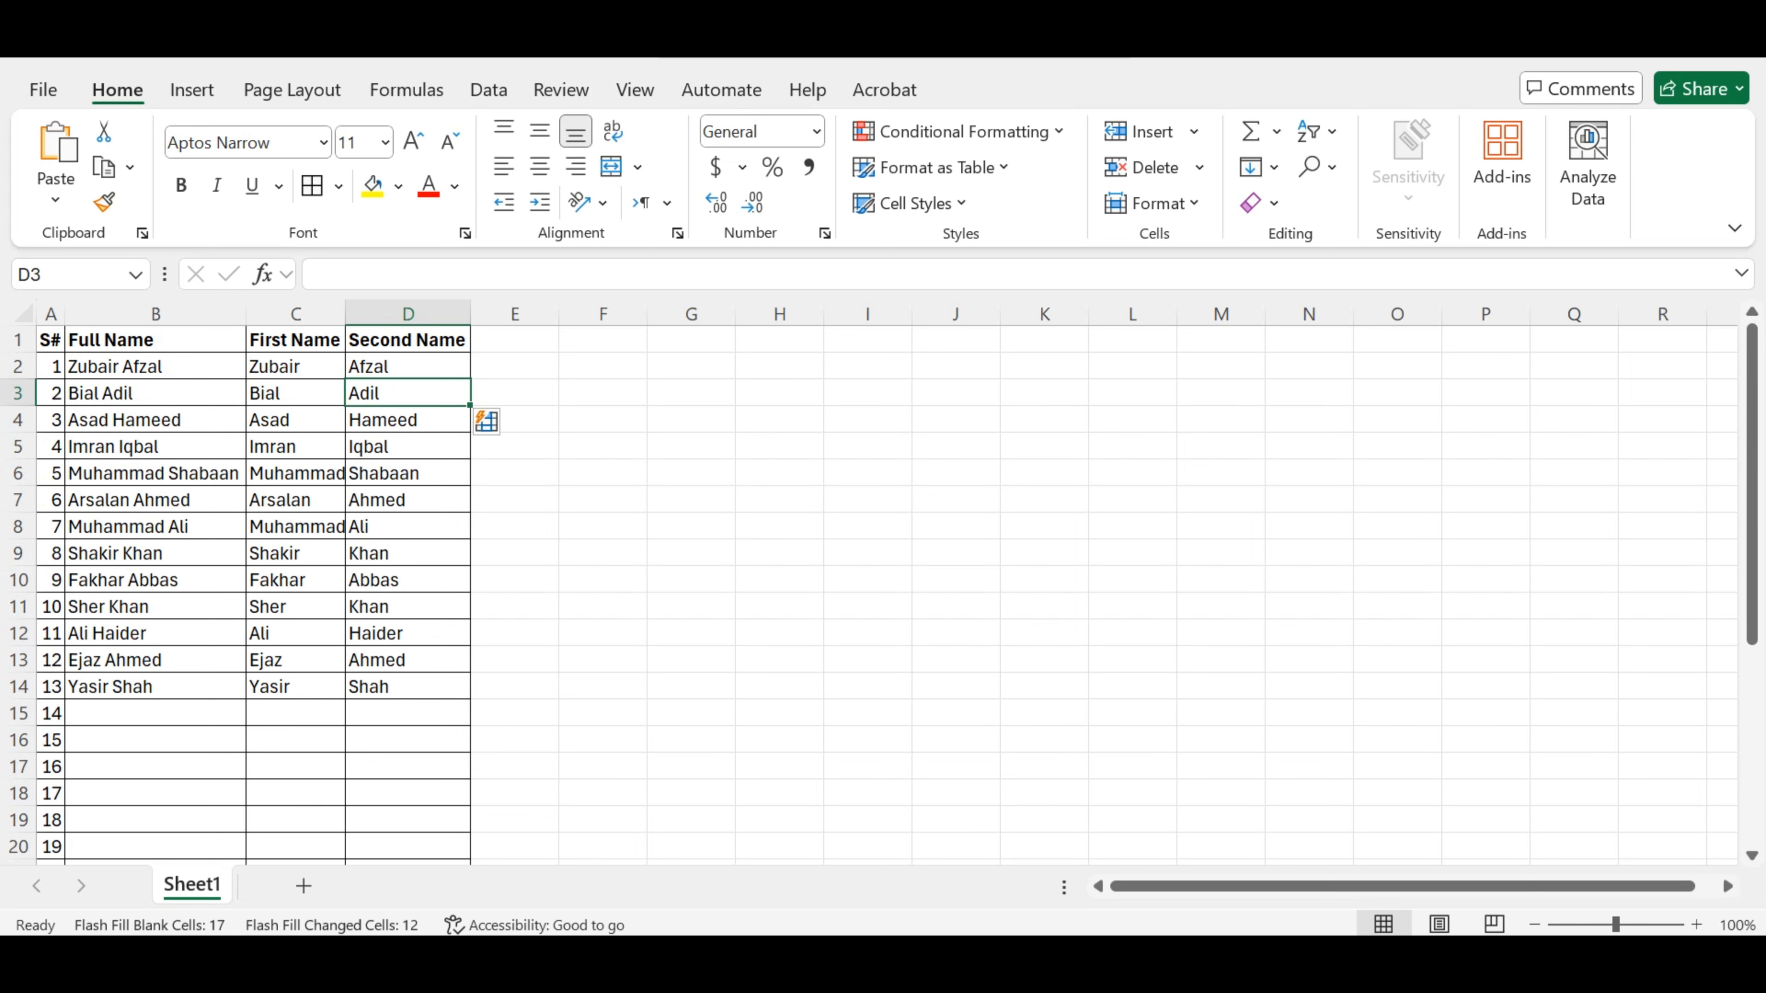
# AutoFit column C to the first names and select the currency list B2:B8.
pyautogui.doubleClick(345, 314)
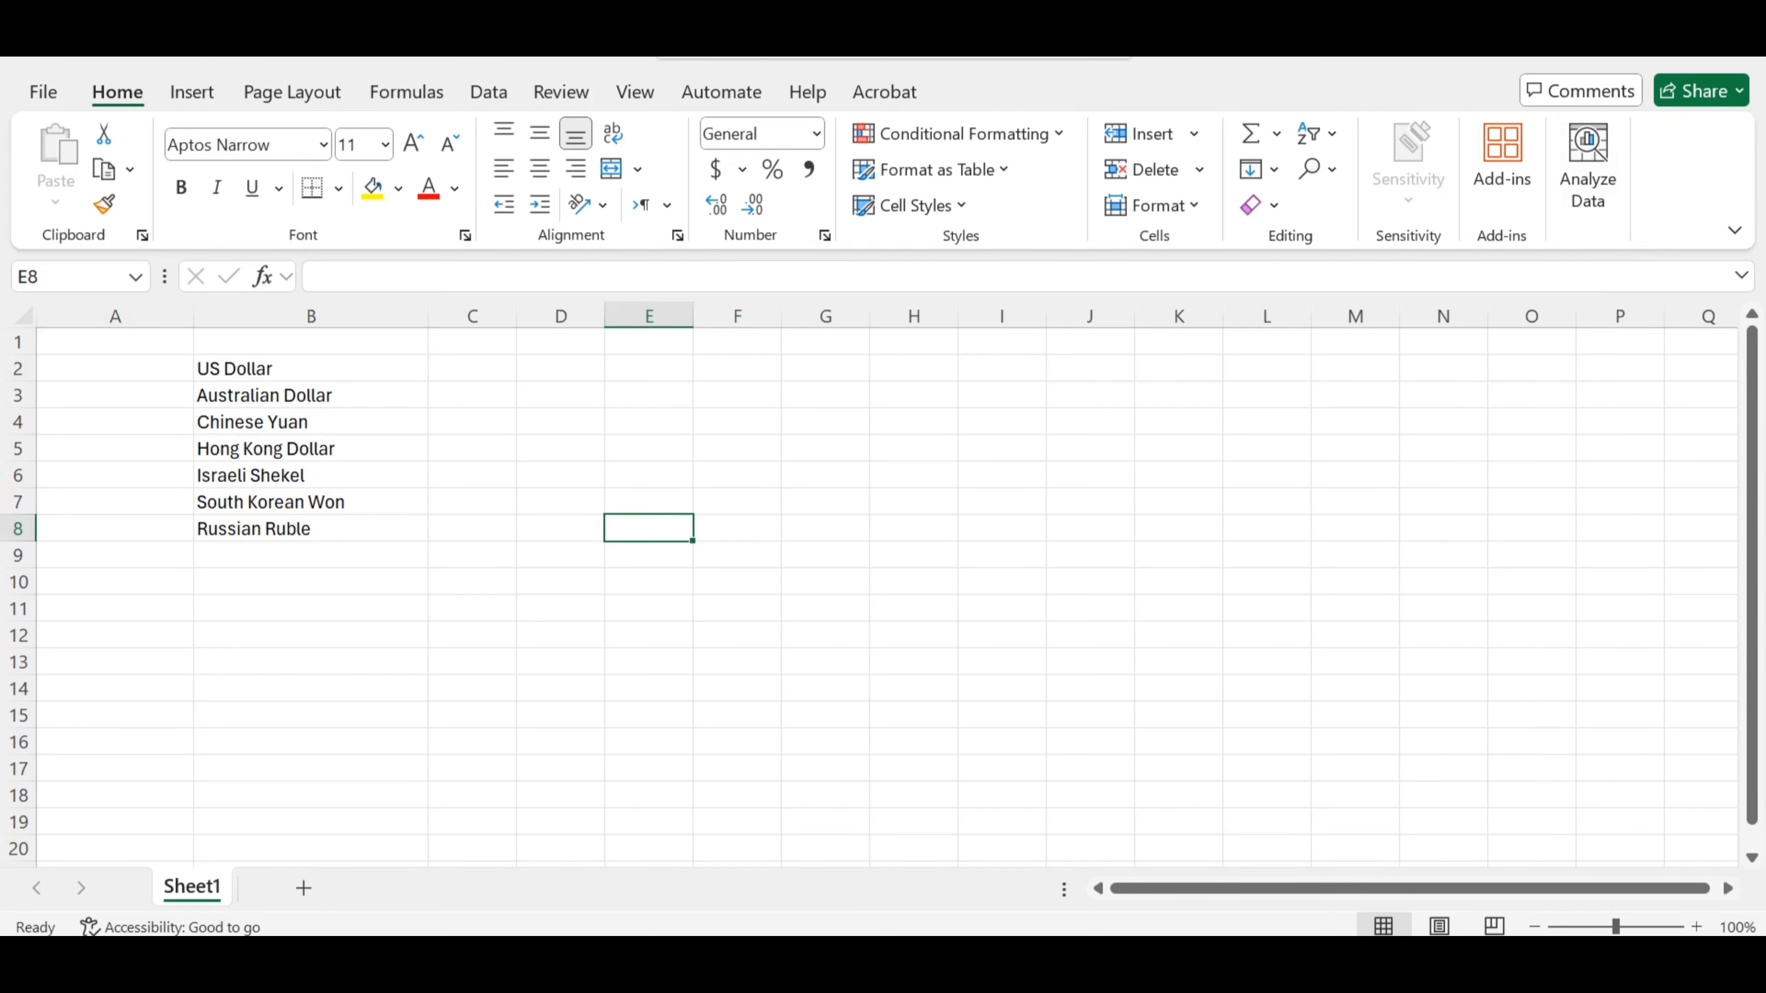
pyautogui.click(561, 502)
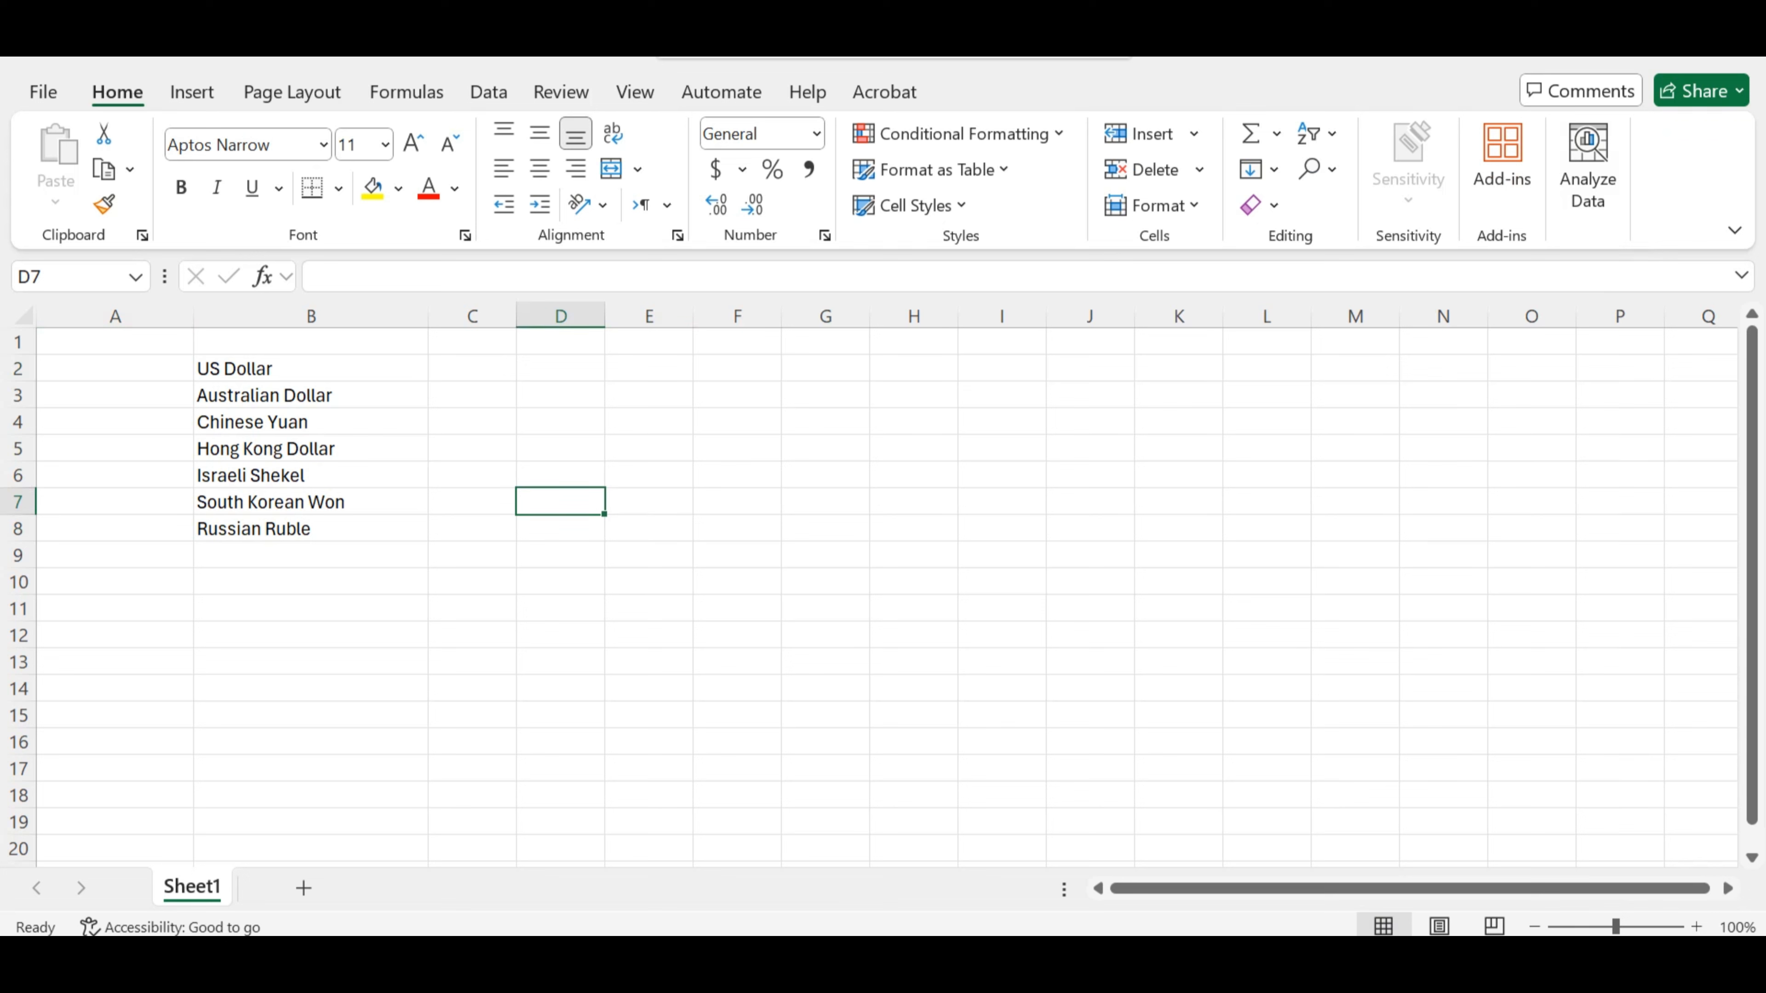
pyautogui.moveTo(311, 369); pyautogui.dragTo(311, 529)
pyautogui.click(649, 448)
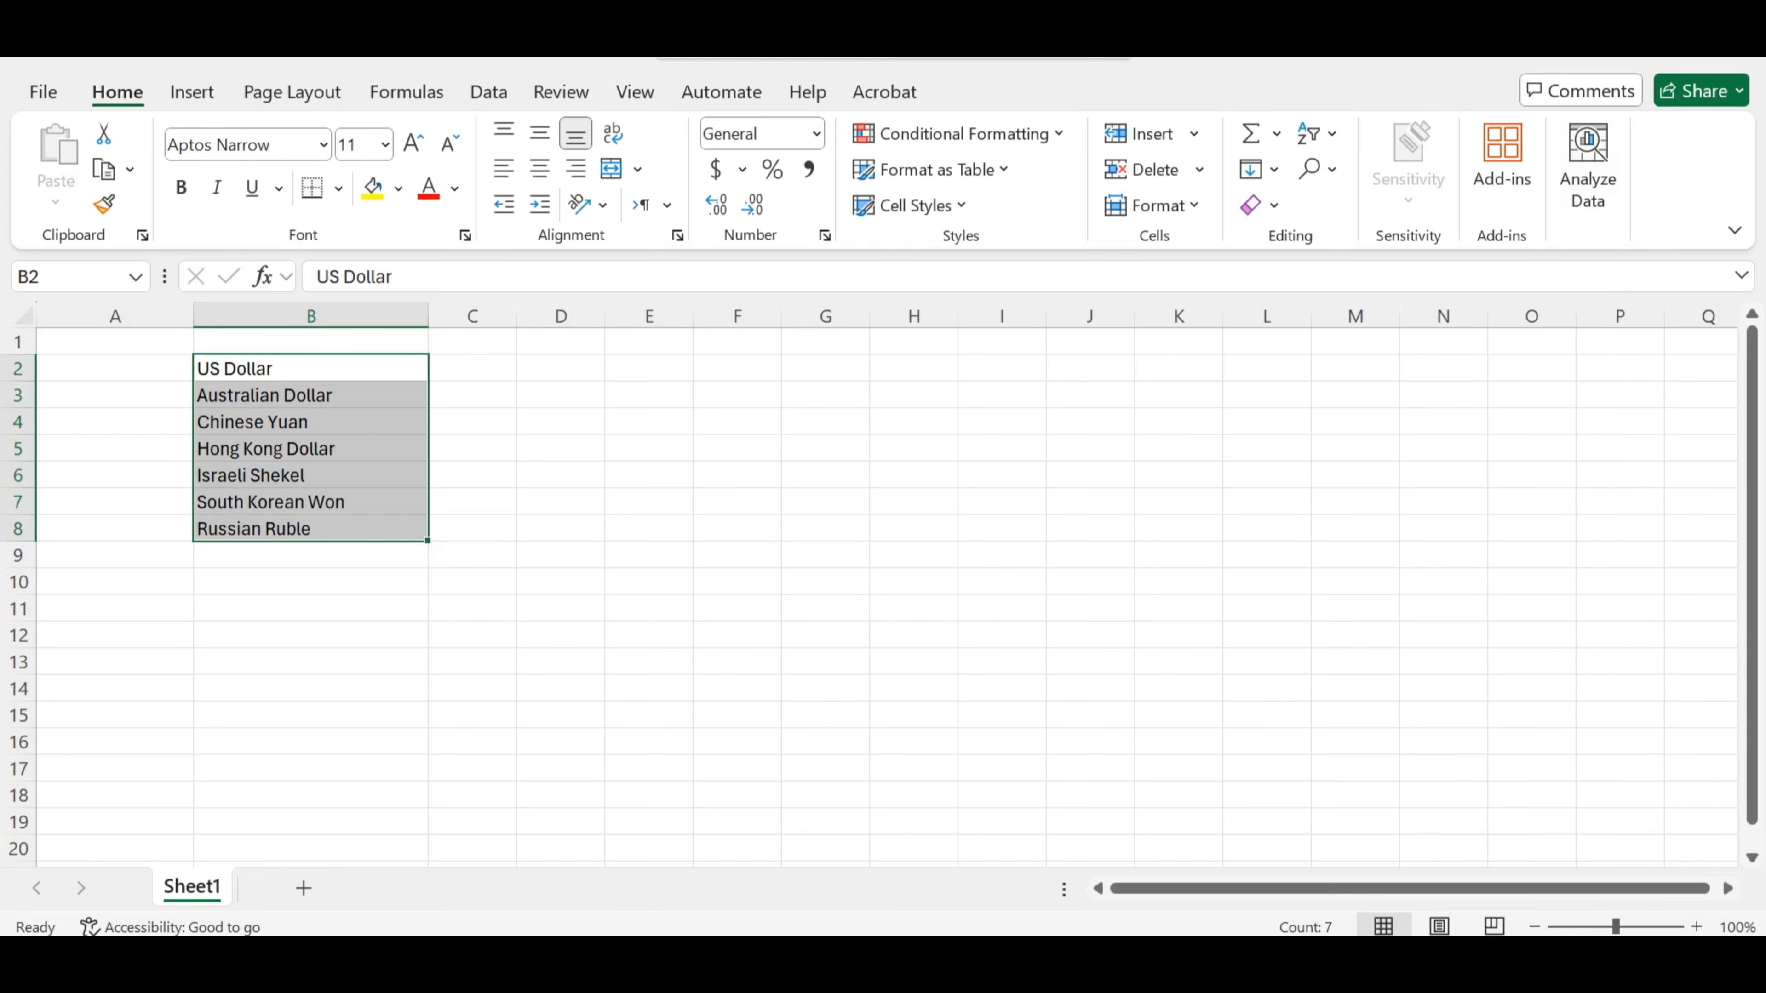
# Apply All Borders to B2:B8, undo it, then delete the currency names.
pyautogui.click(338, 189)
pyautogui.click(388, 476)
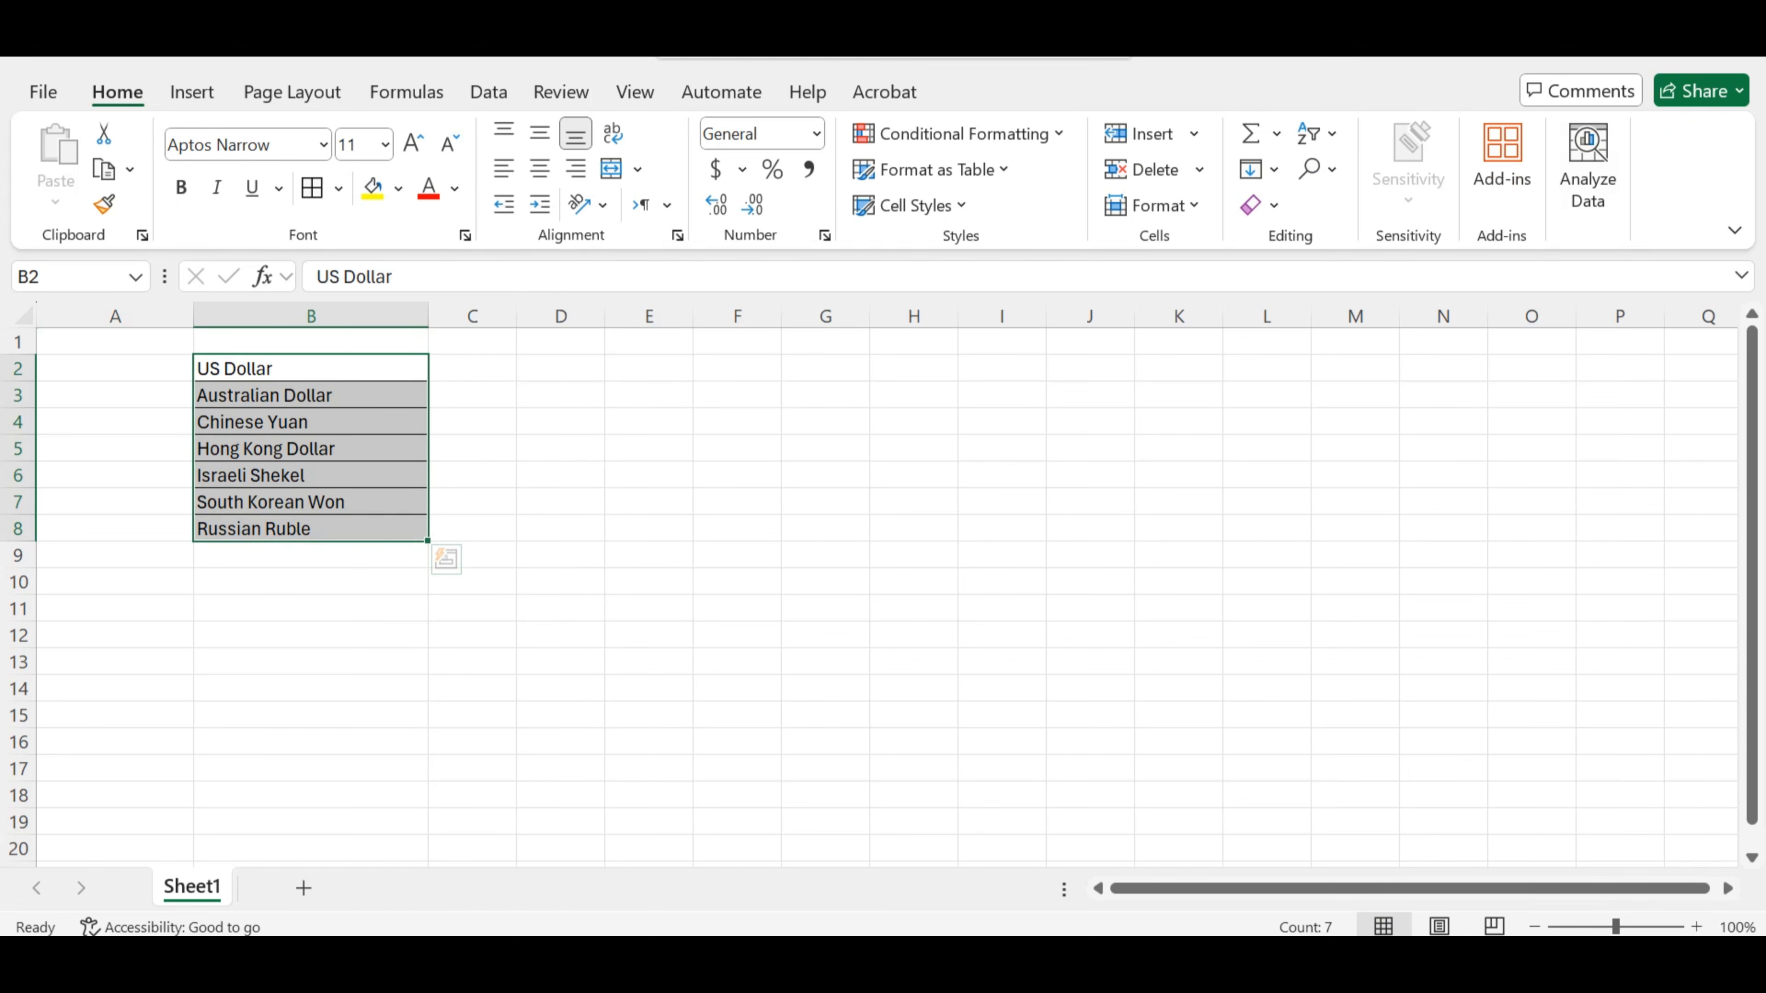
pyautogui.click(737, 555)
pyautogui.hotkey('ctrl', 'z')
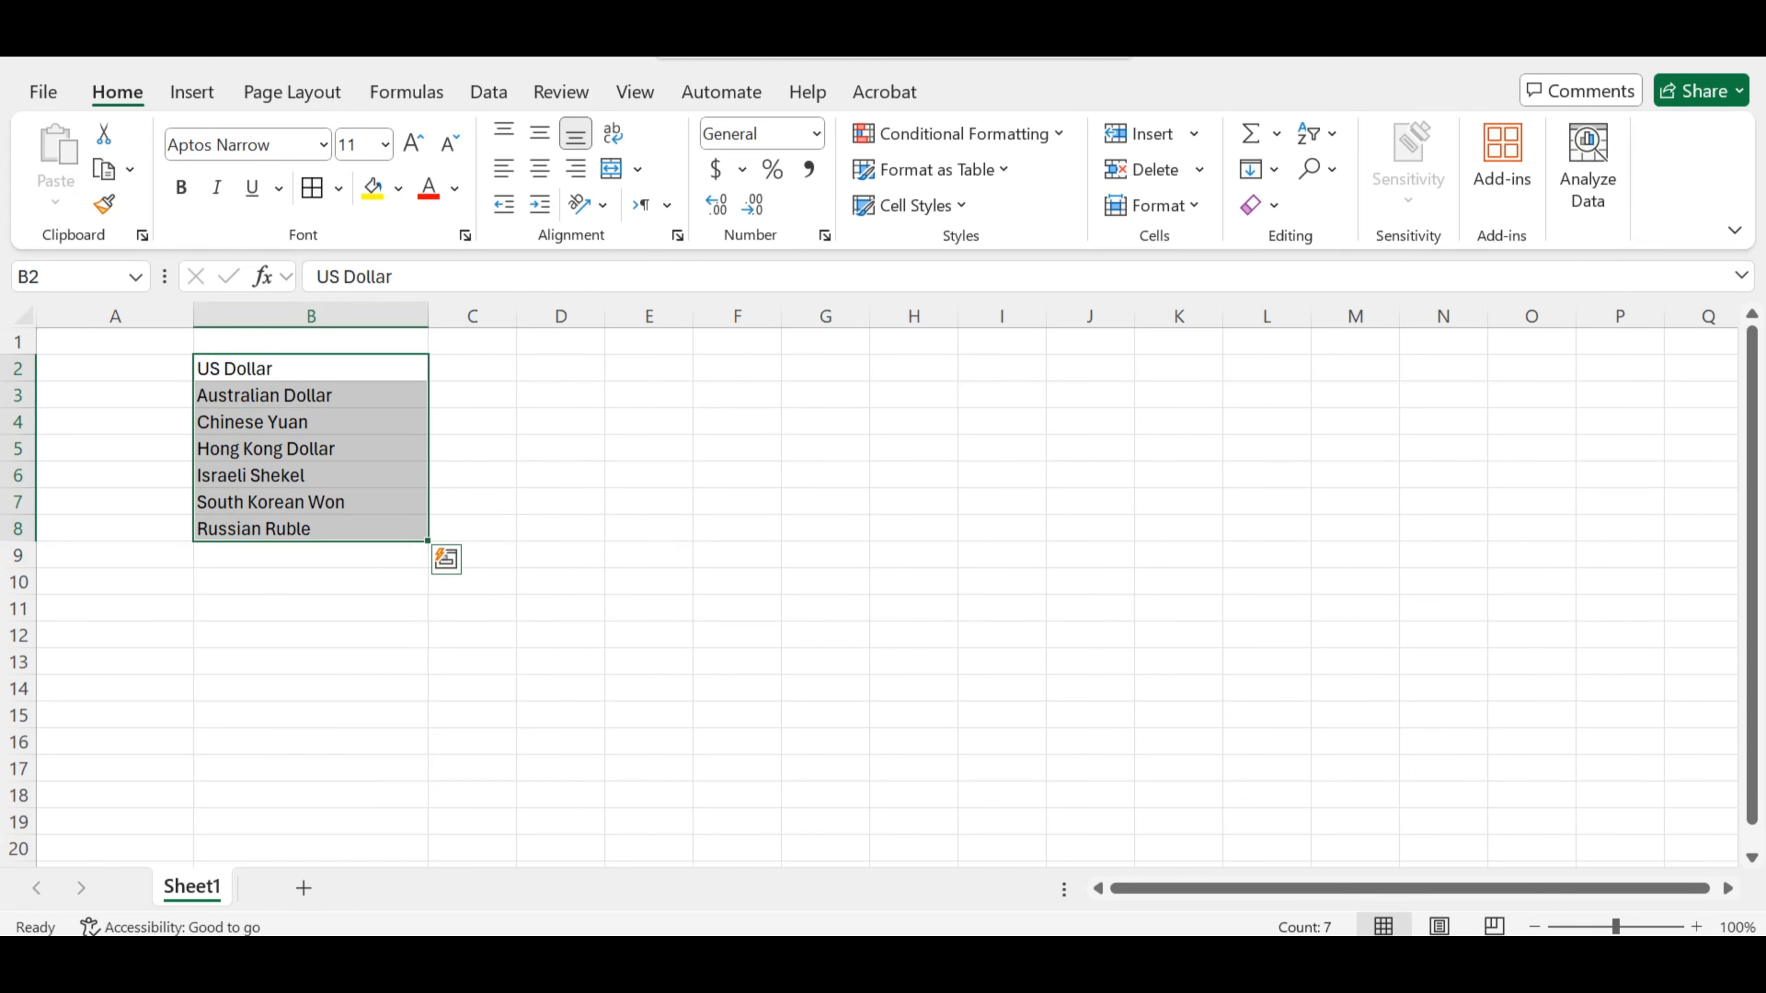
pyautogui.moveTo(311, 369); pyautogui.dragTo(310, 529)
pyautogui.press('Delete')
pyautogui.click(649, 502)
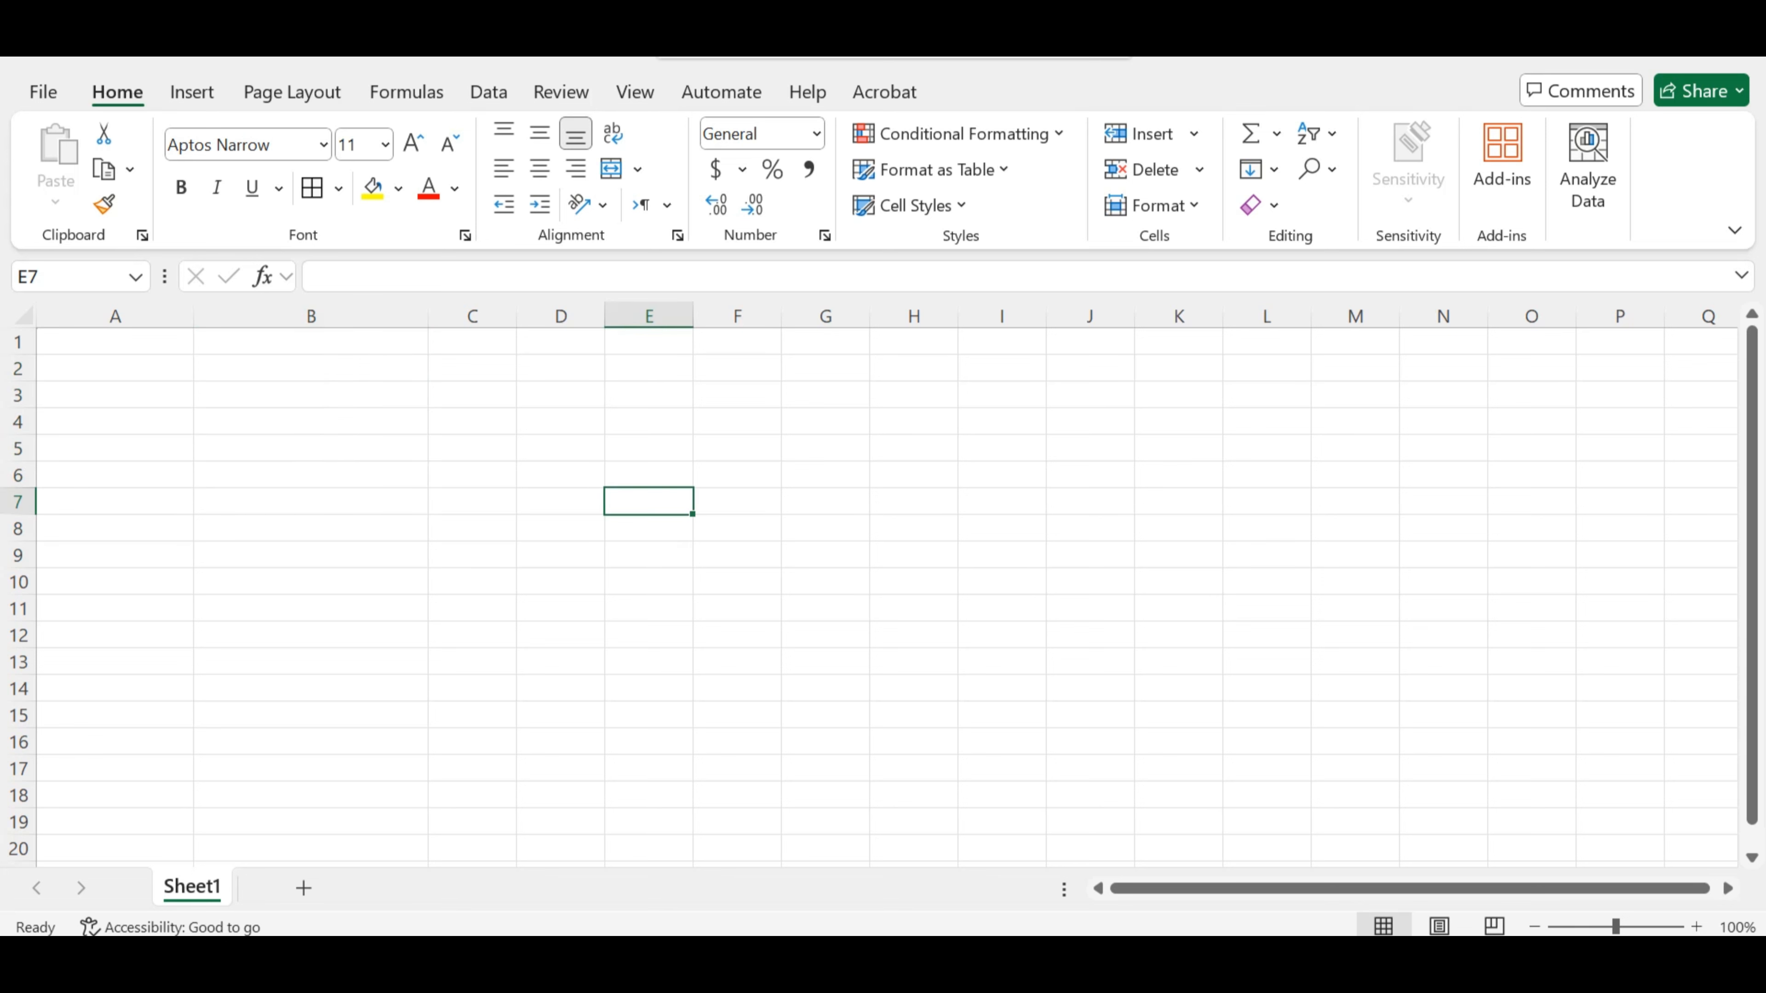
# Select the entire worksheet with Ctrl+A from cell A1.
pyautogui.click(473, 422)
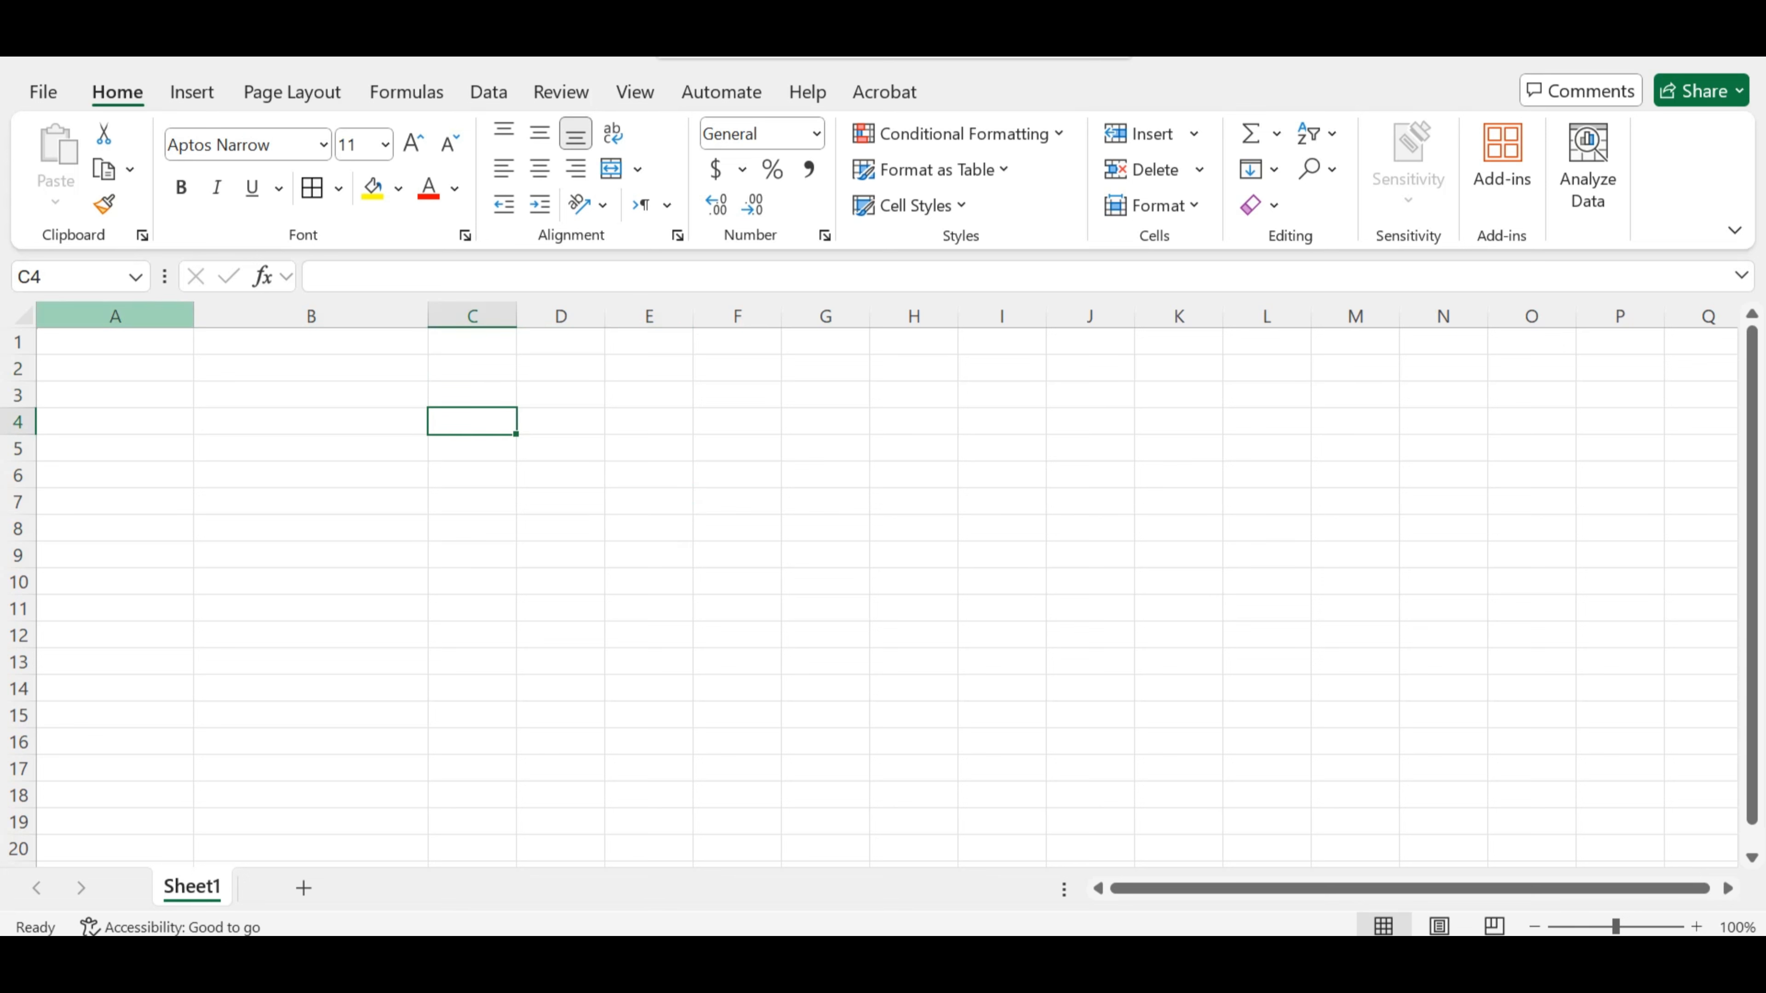
pyautogui.click(24, 316)
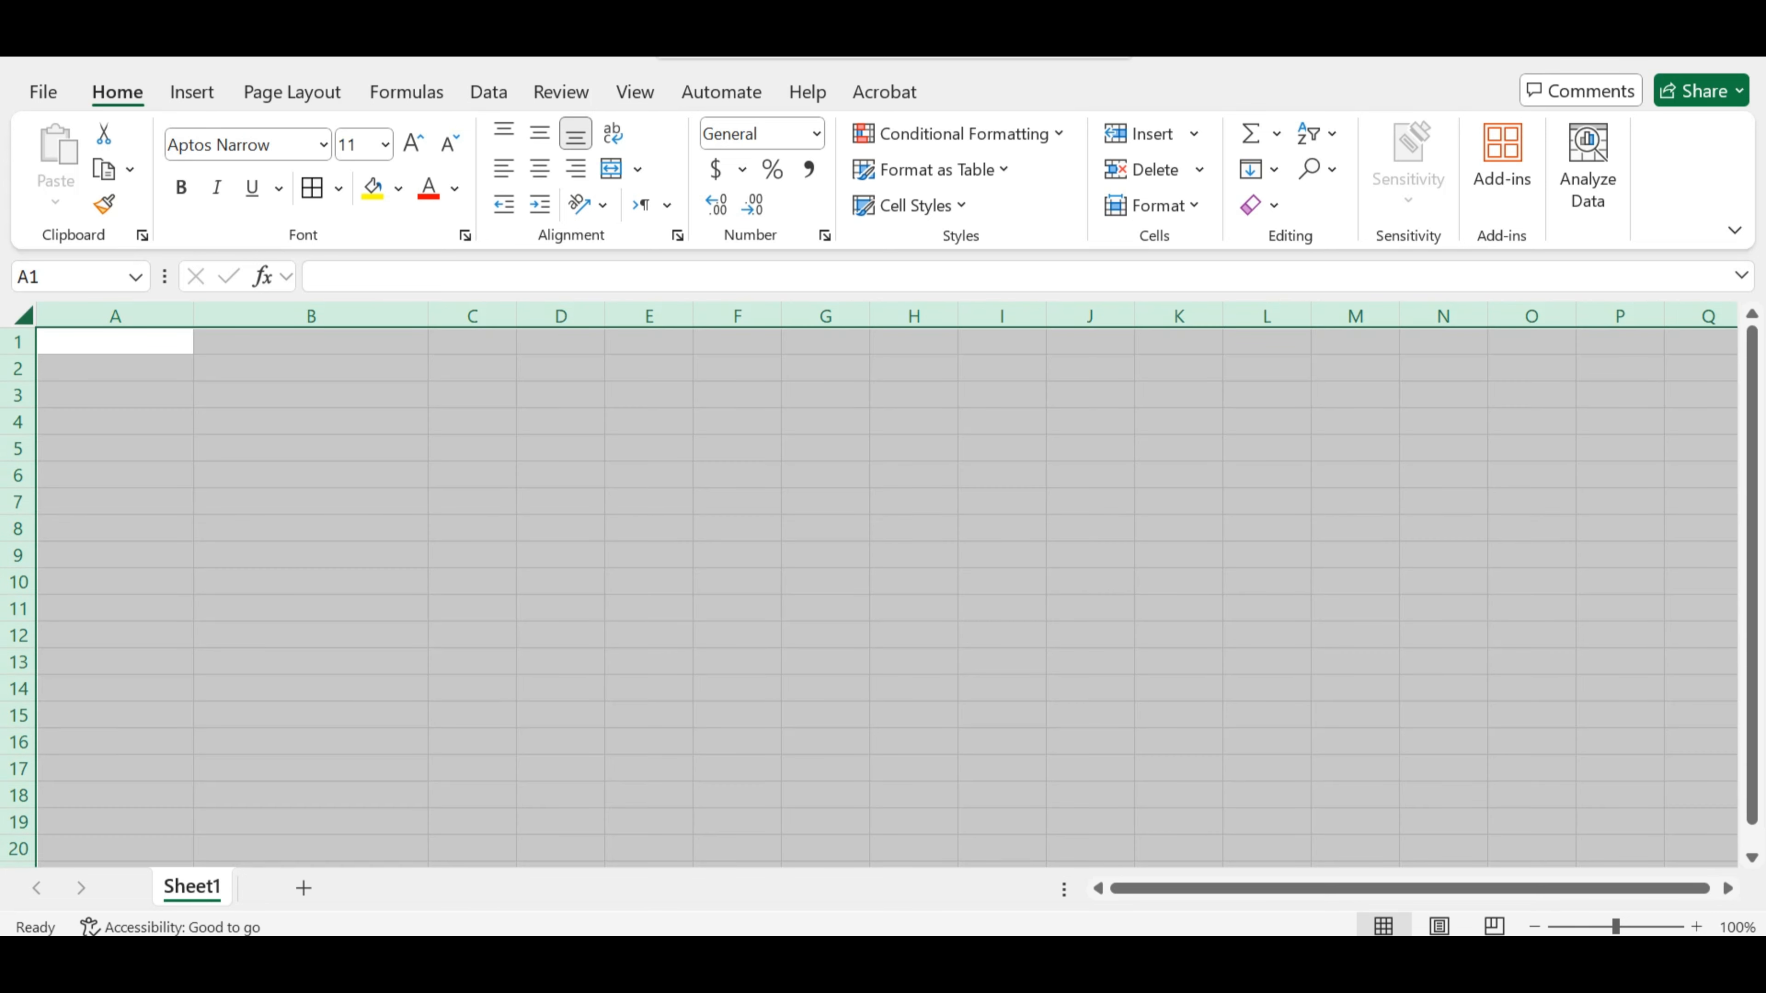
pyautogui.click(473, 449)
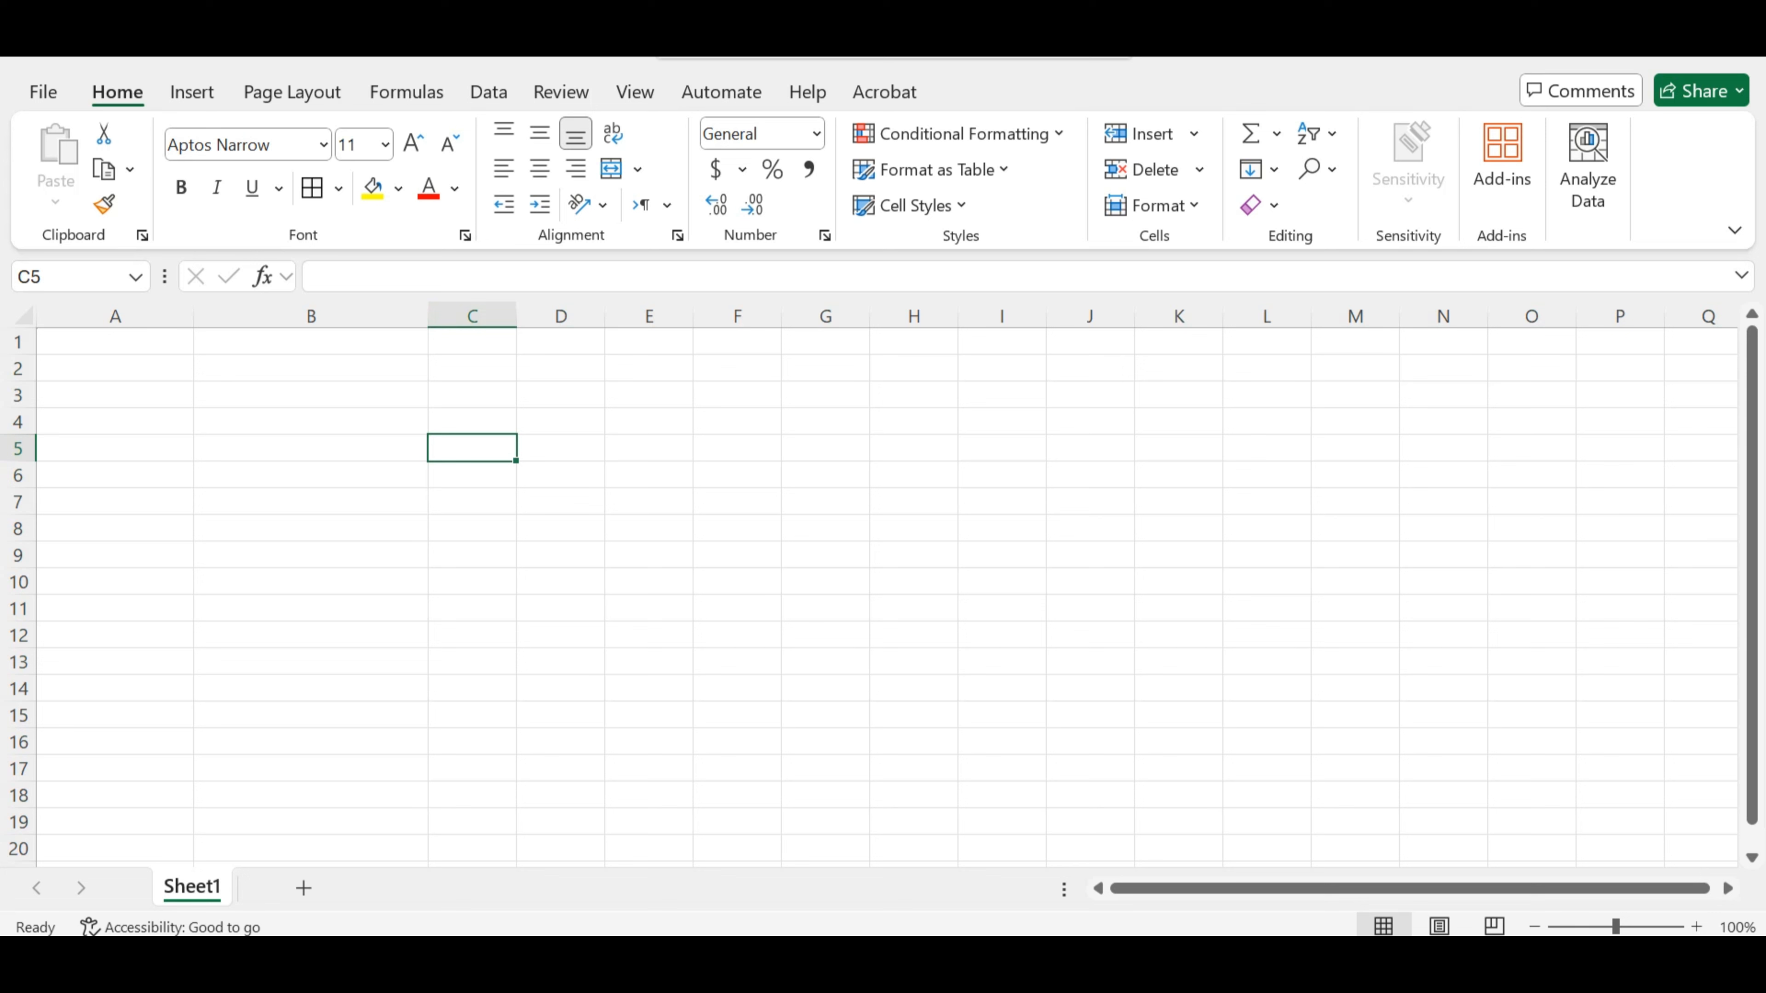
pyautogui.hotkey('ctrl', 'Home')
pyautogui.hotkey('ctrl', 'a')
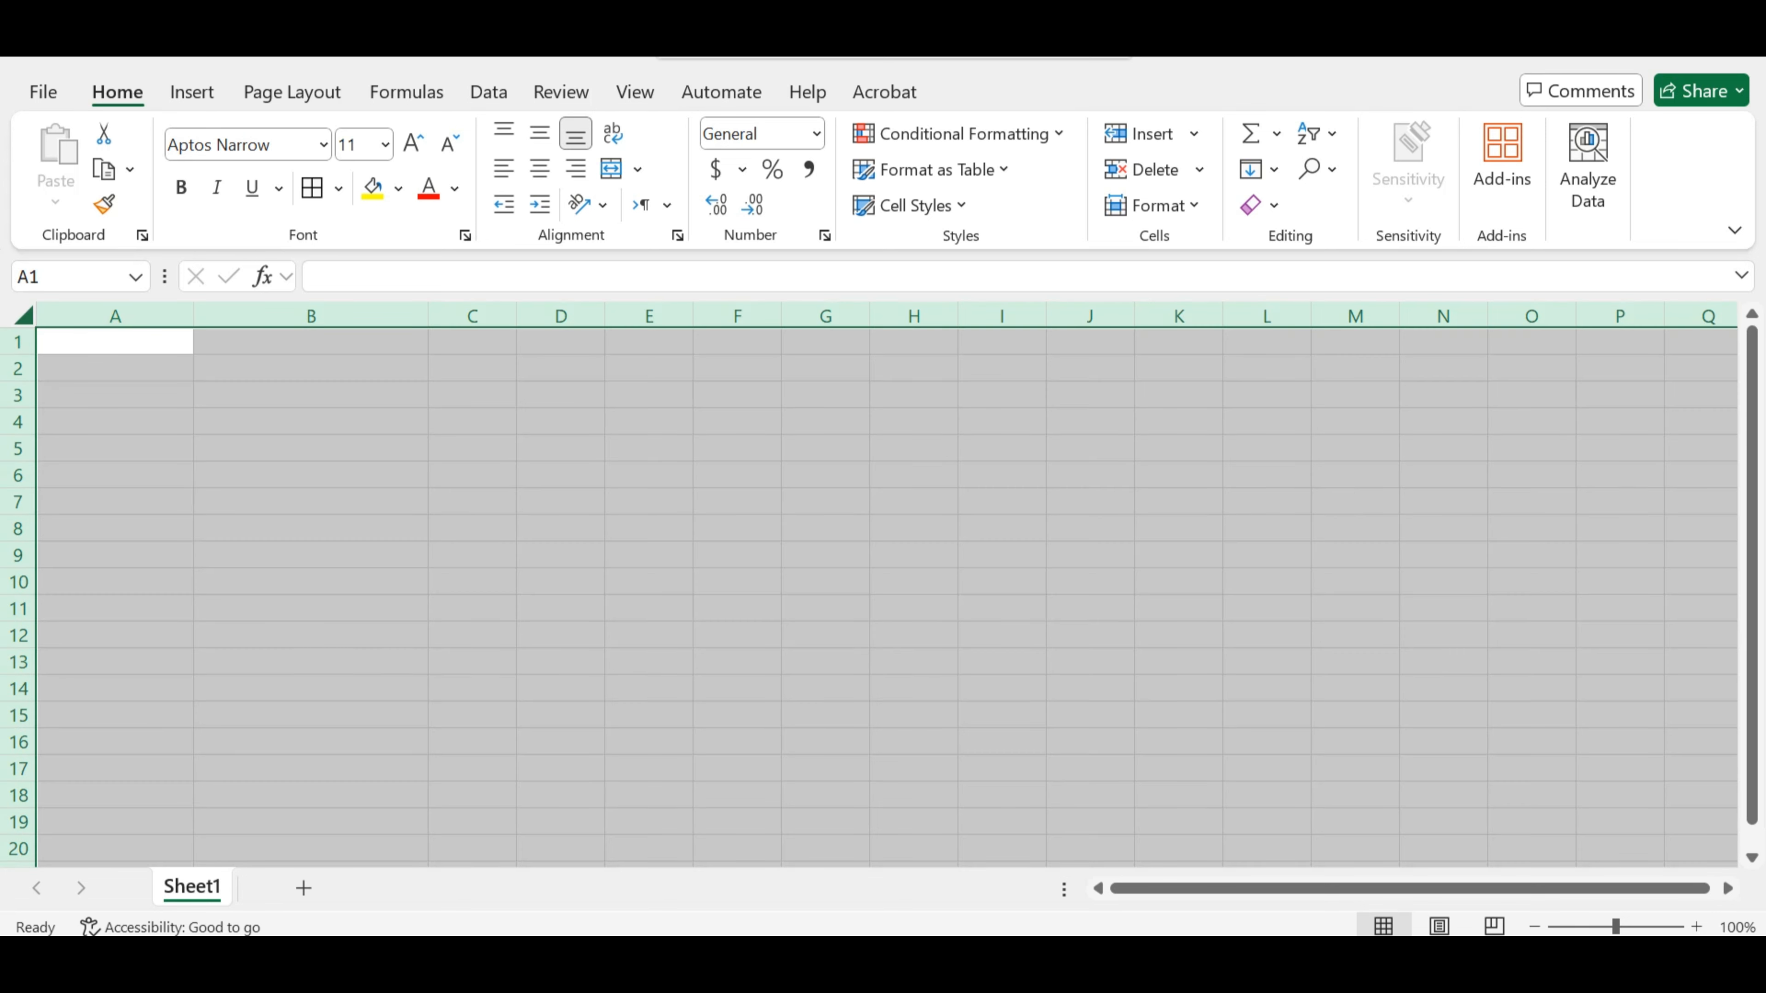
# Start a new conditional formatting rule of type 'Use a formula to determine which cells to format'.
pyautogui.click(962, 134)
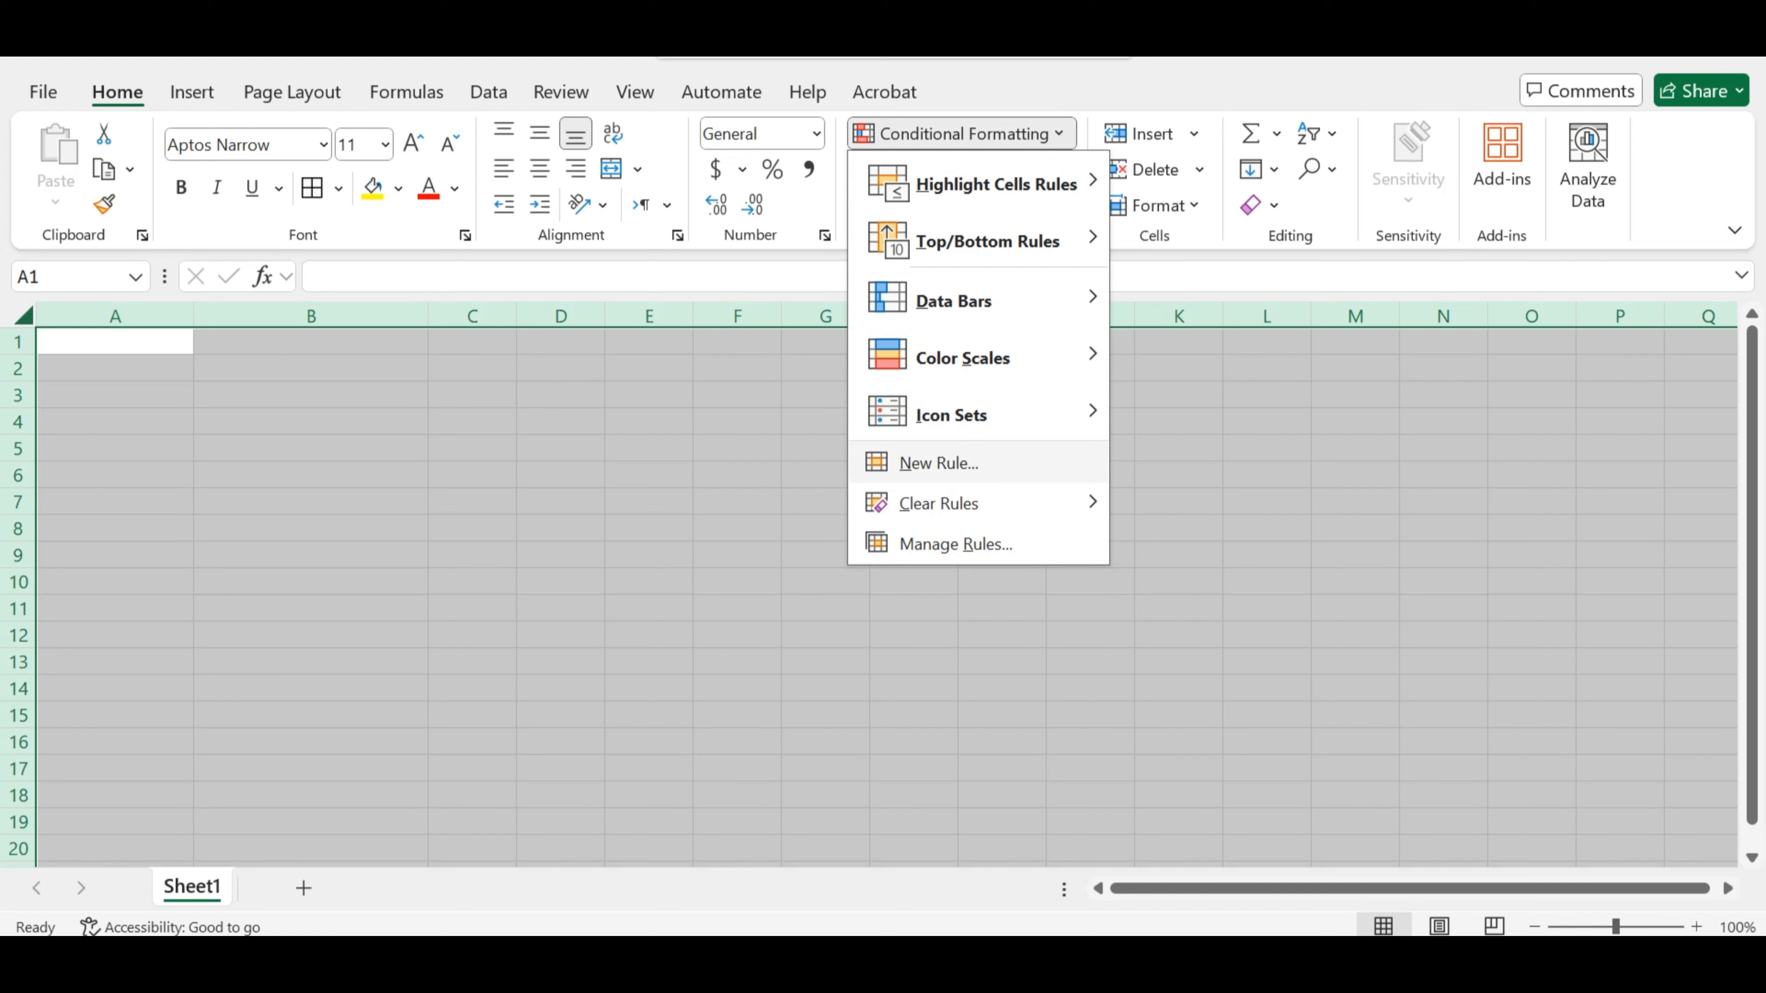
pyautogui.click(939, 463)
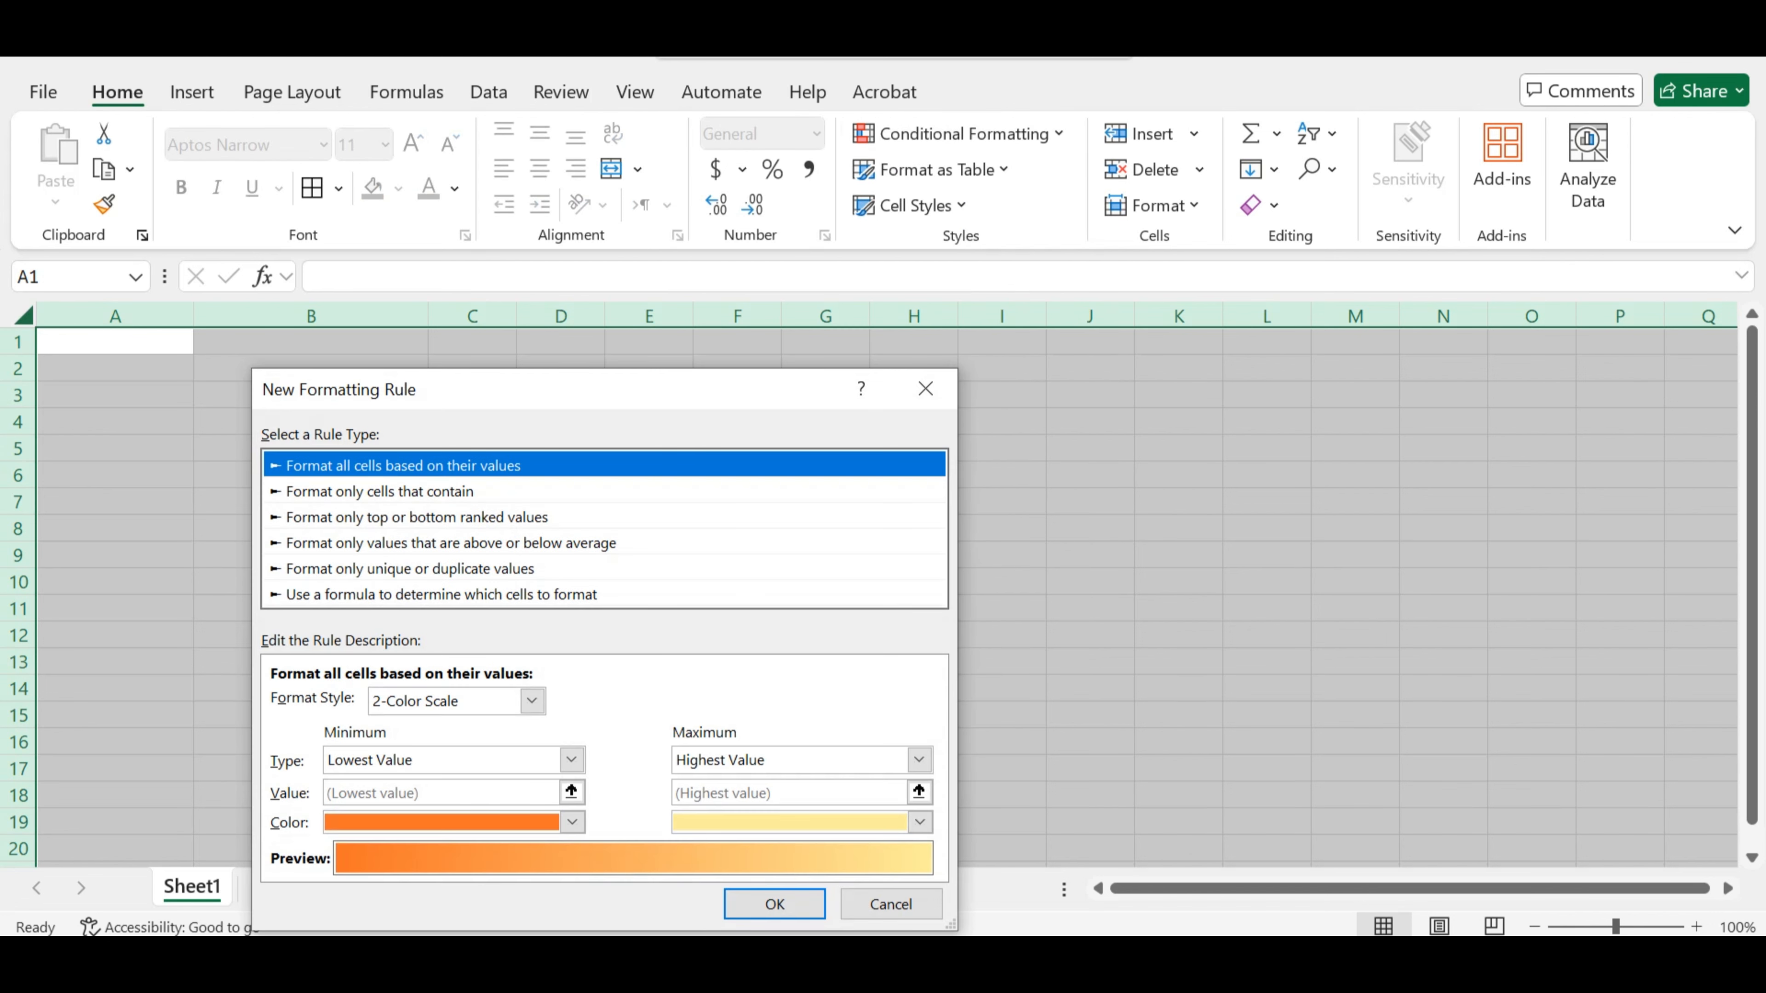
pyautogui.click(442, 595)
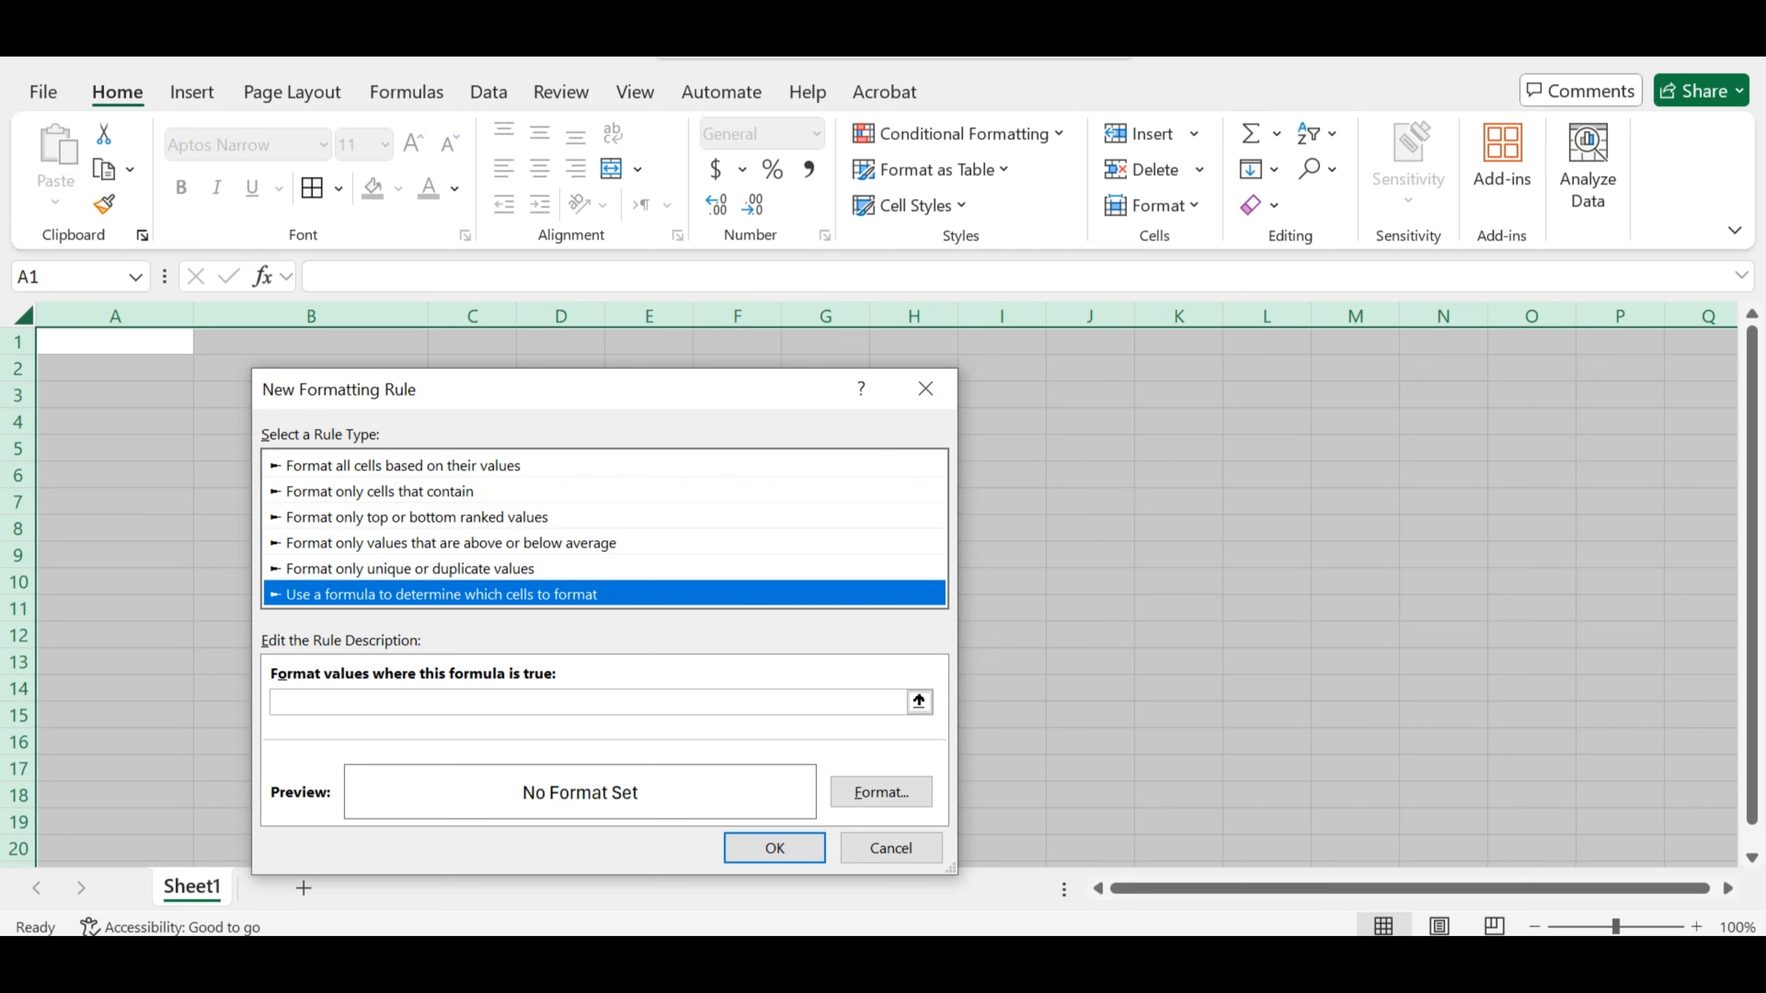
# Set the rule formula to =$A1 by referencing A1 and removing the row's dollar sign.
pyautogui.click(919, 702)
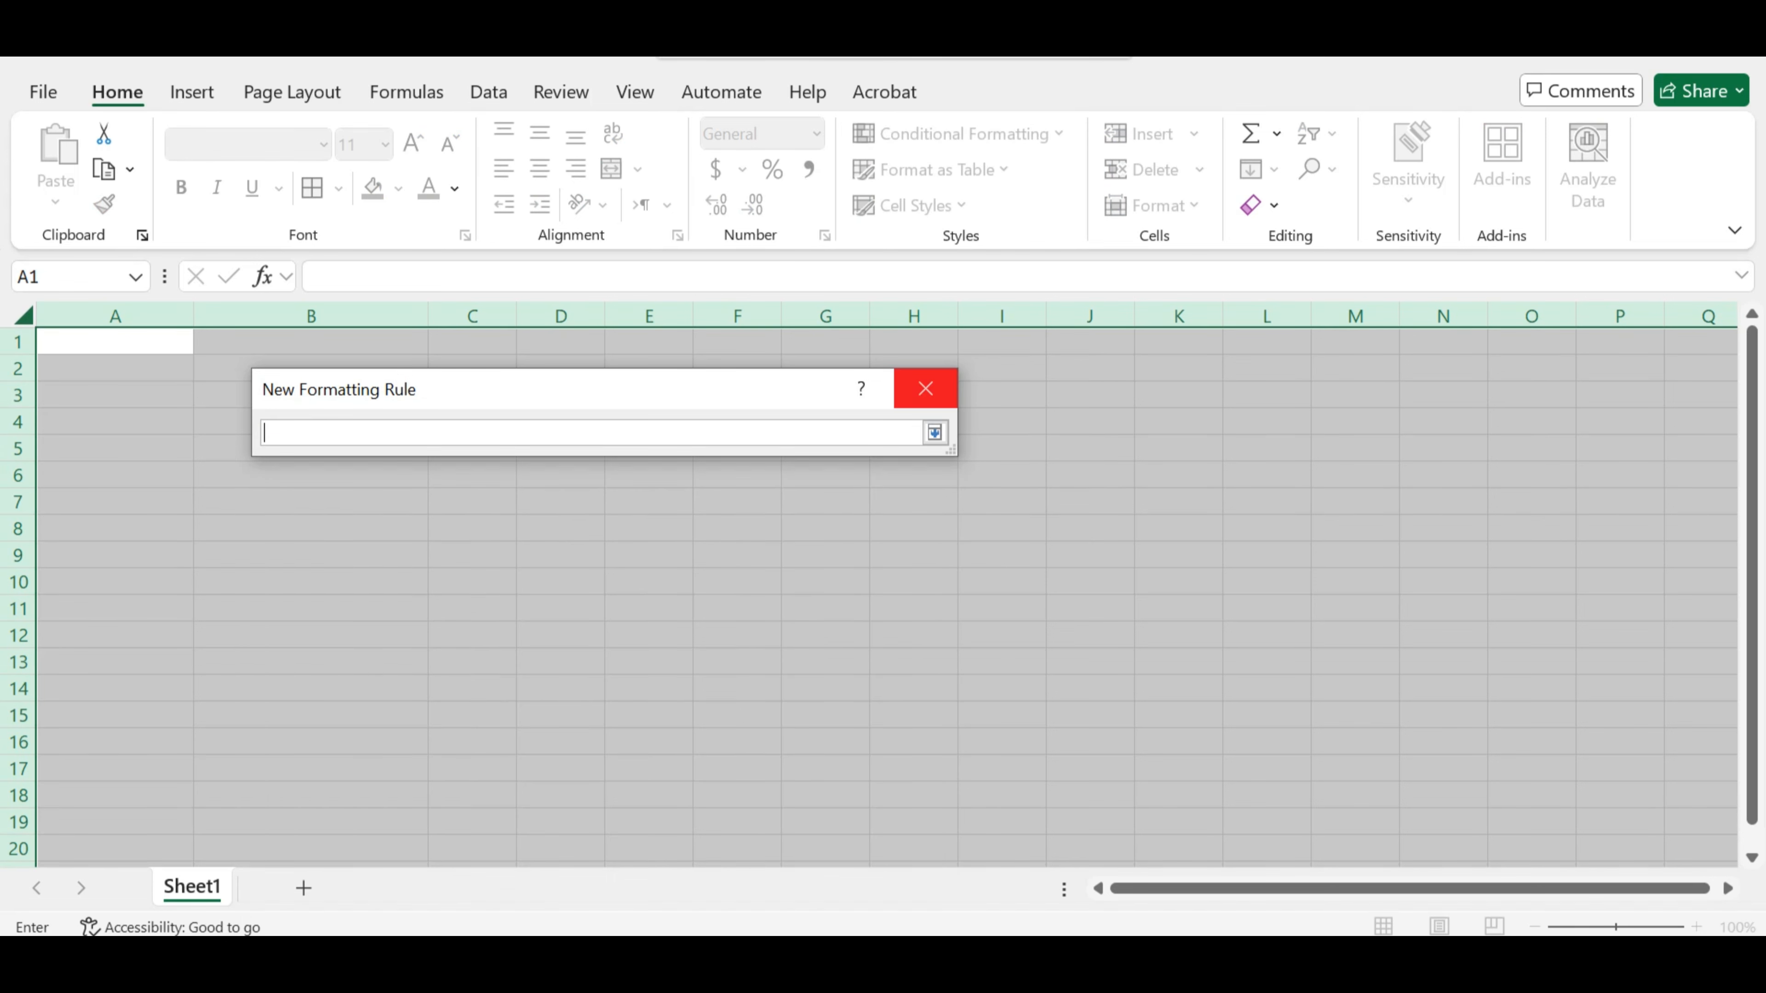
pyautogui.click(114, 341)
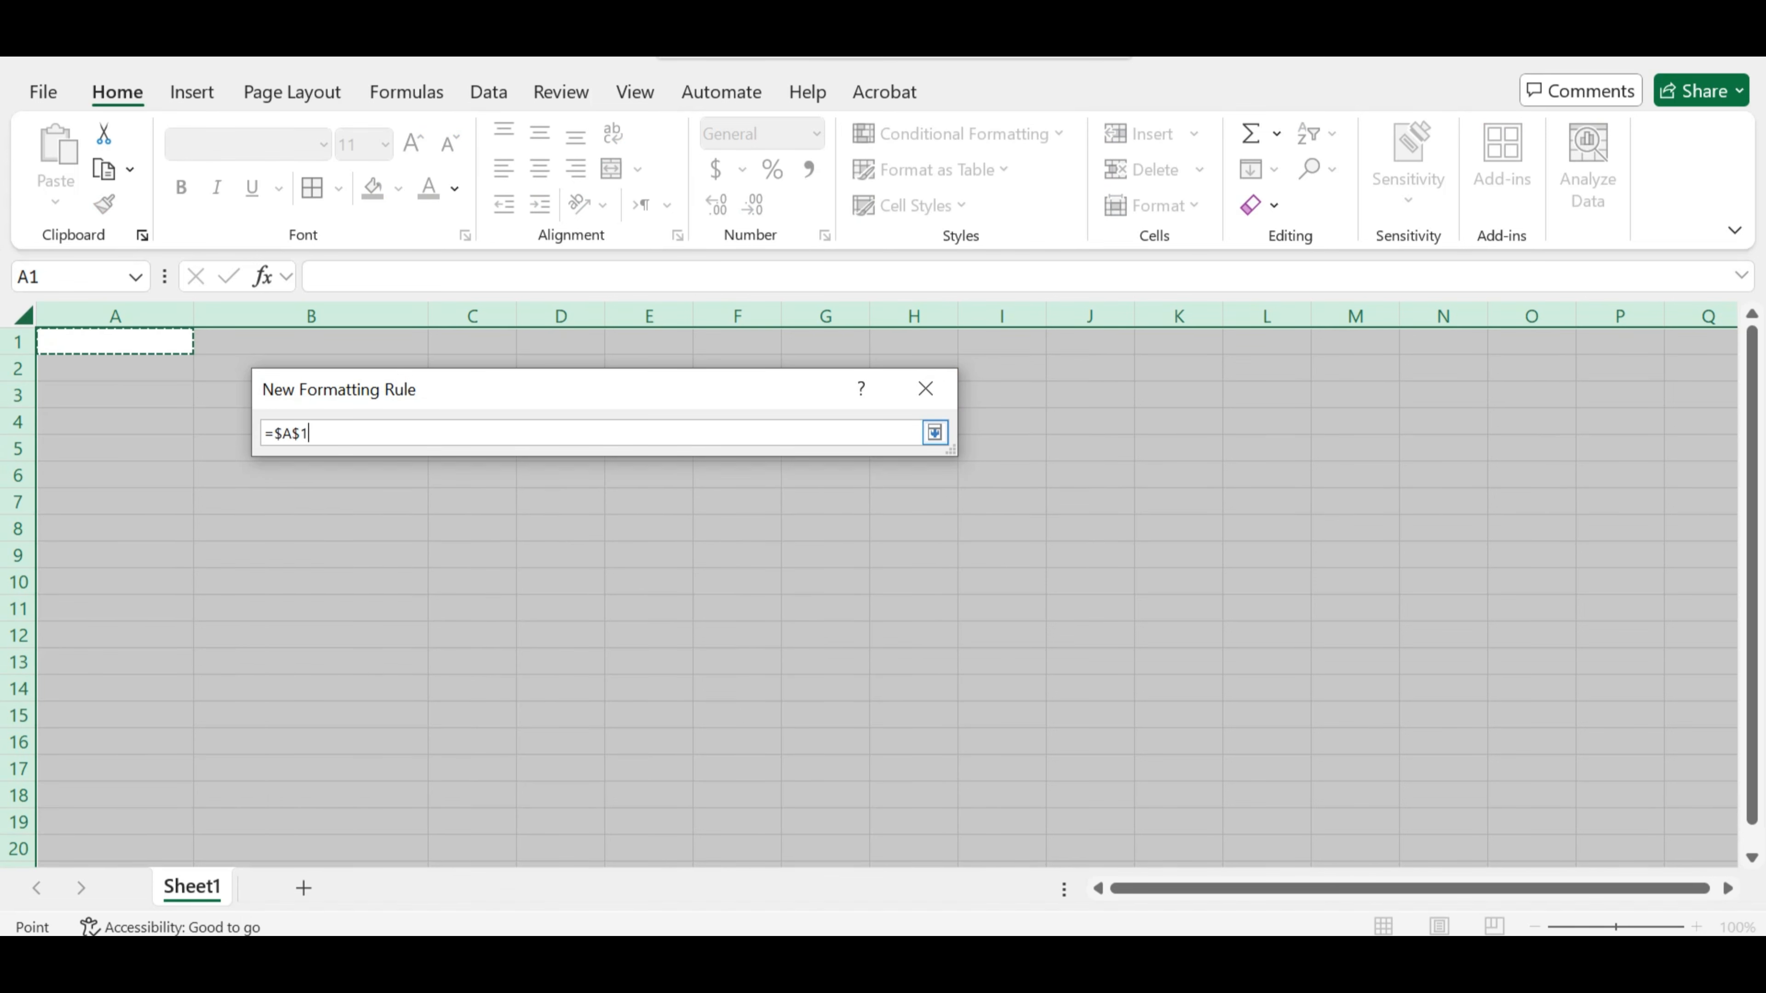
pyautogui.click(294, 433)
pyautogui.press('Delete')
pyautogui.press('Return')
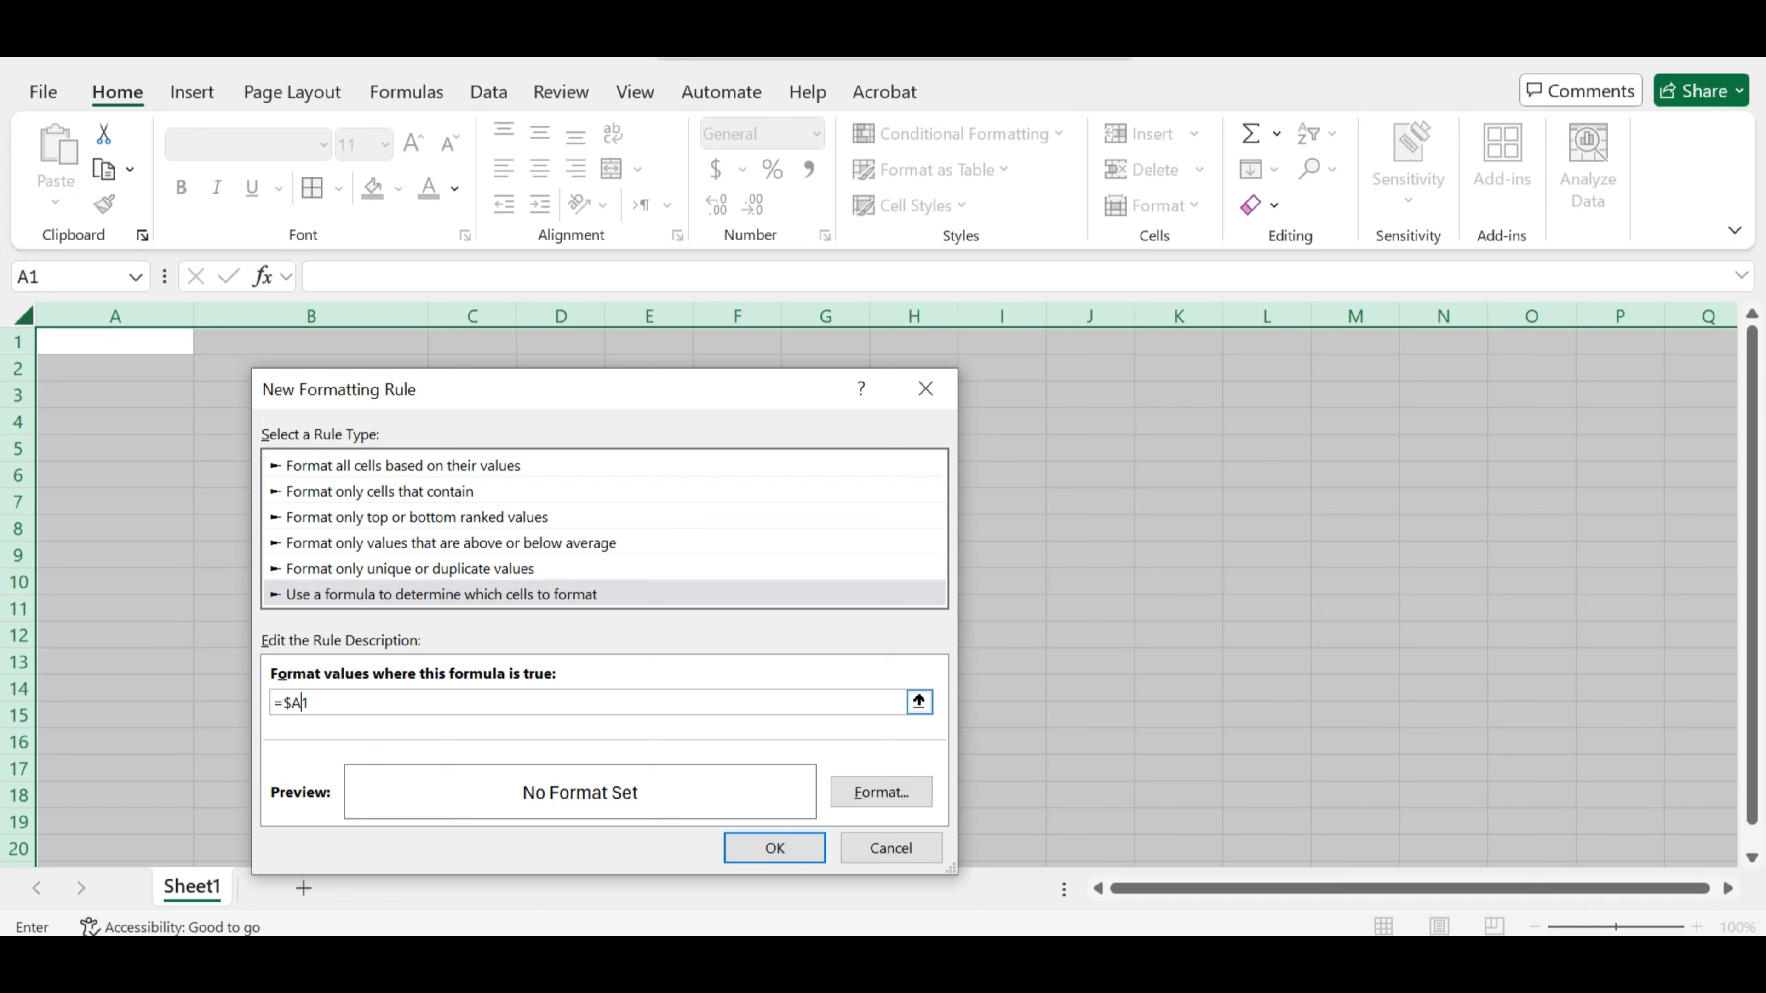
# Give the rule an Outline border format and save it.
pyautogui.click(881, 792)
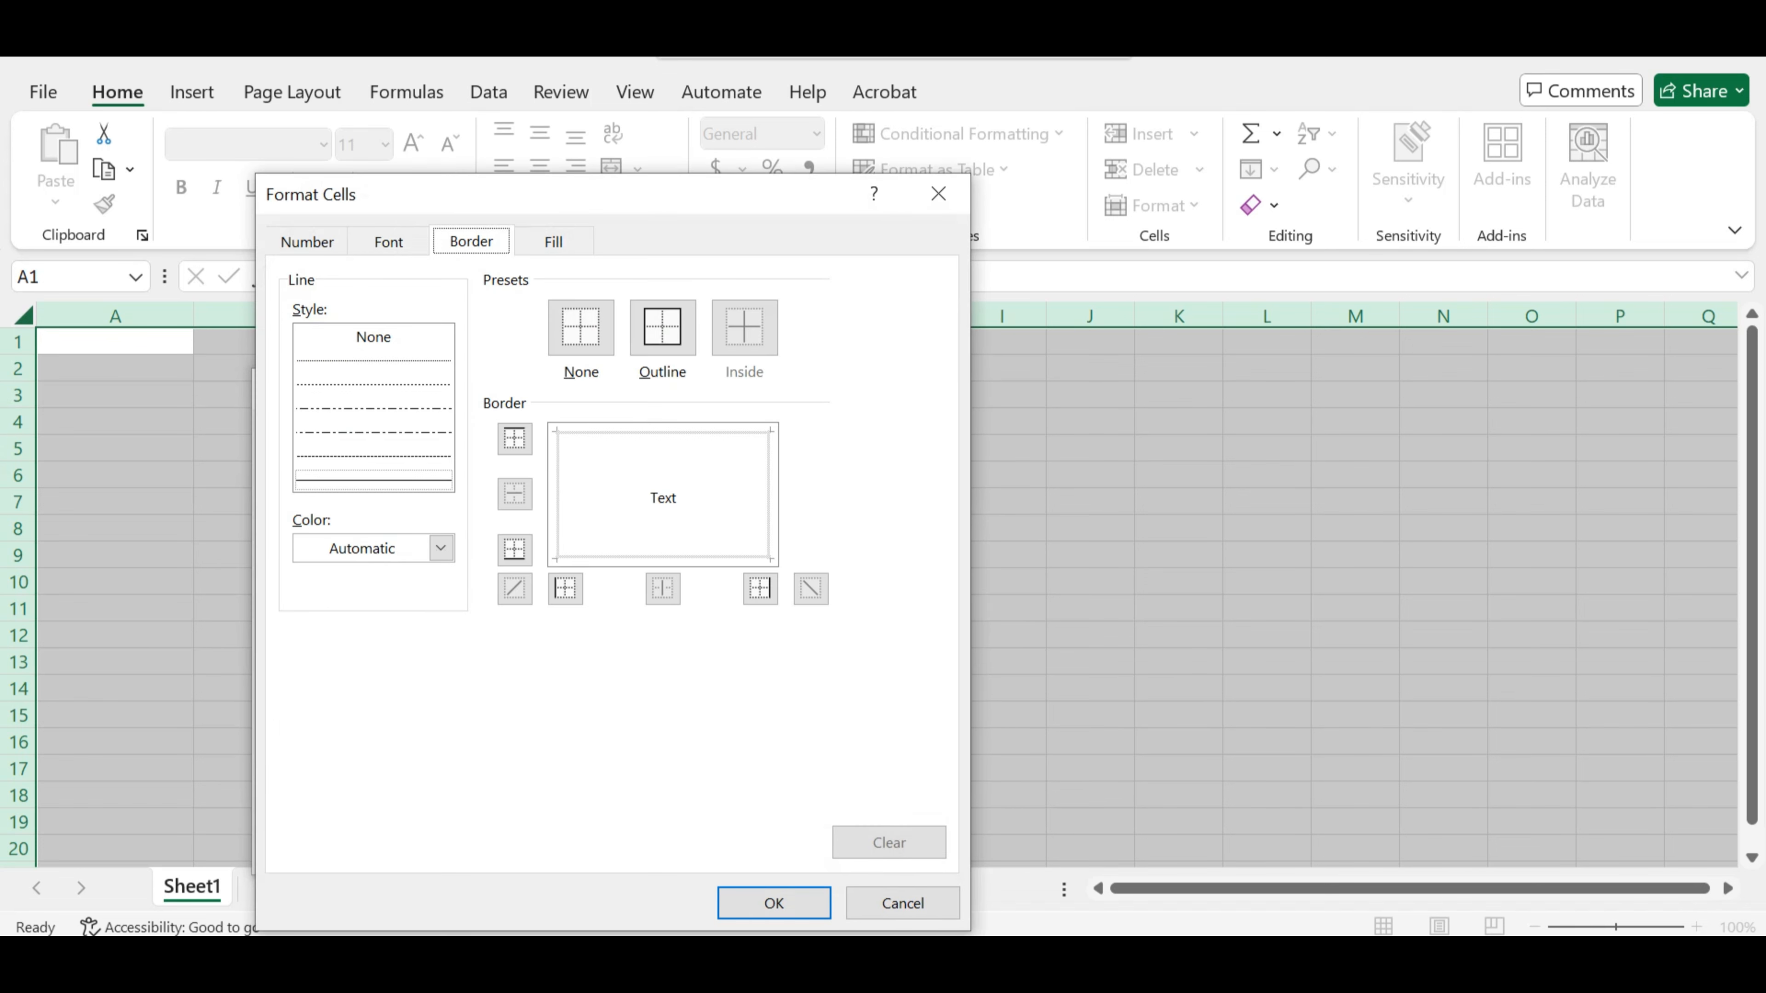
pyautogui.click(662, 327)
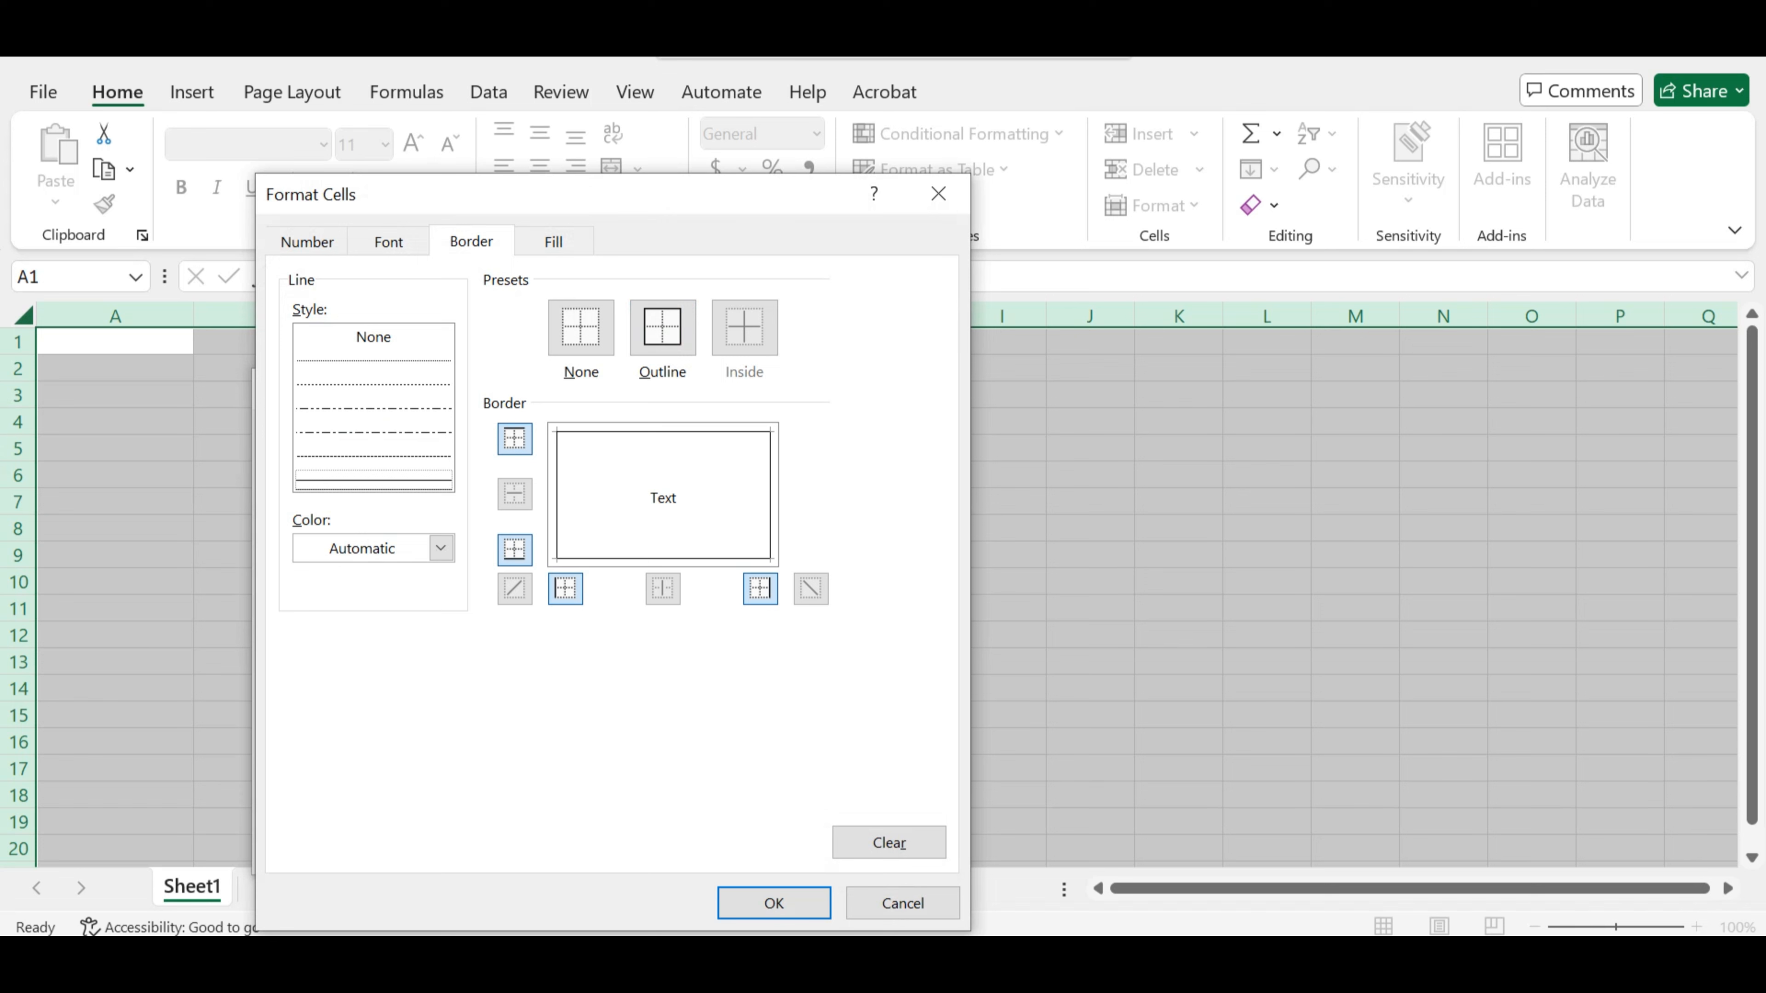
pyautogui.press('Return')
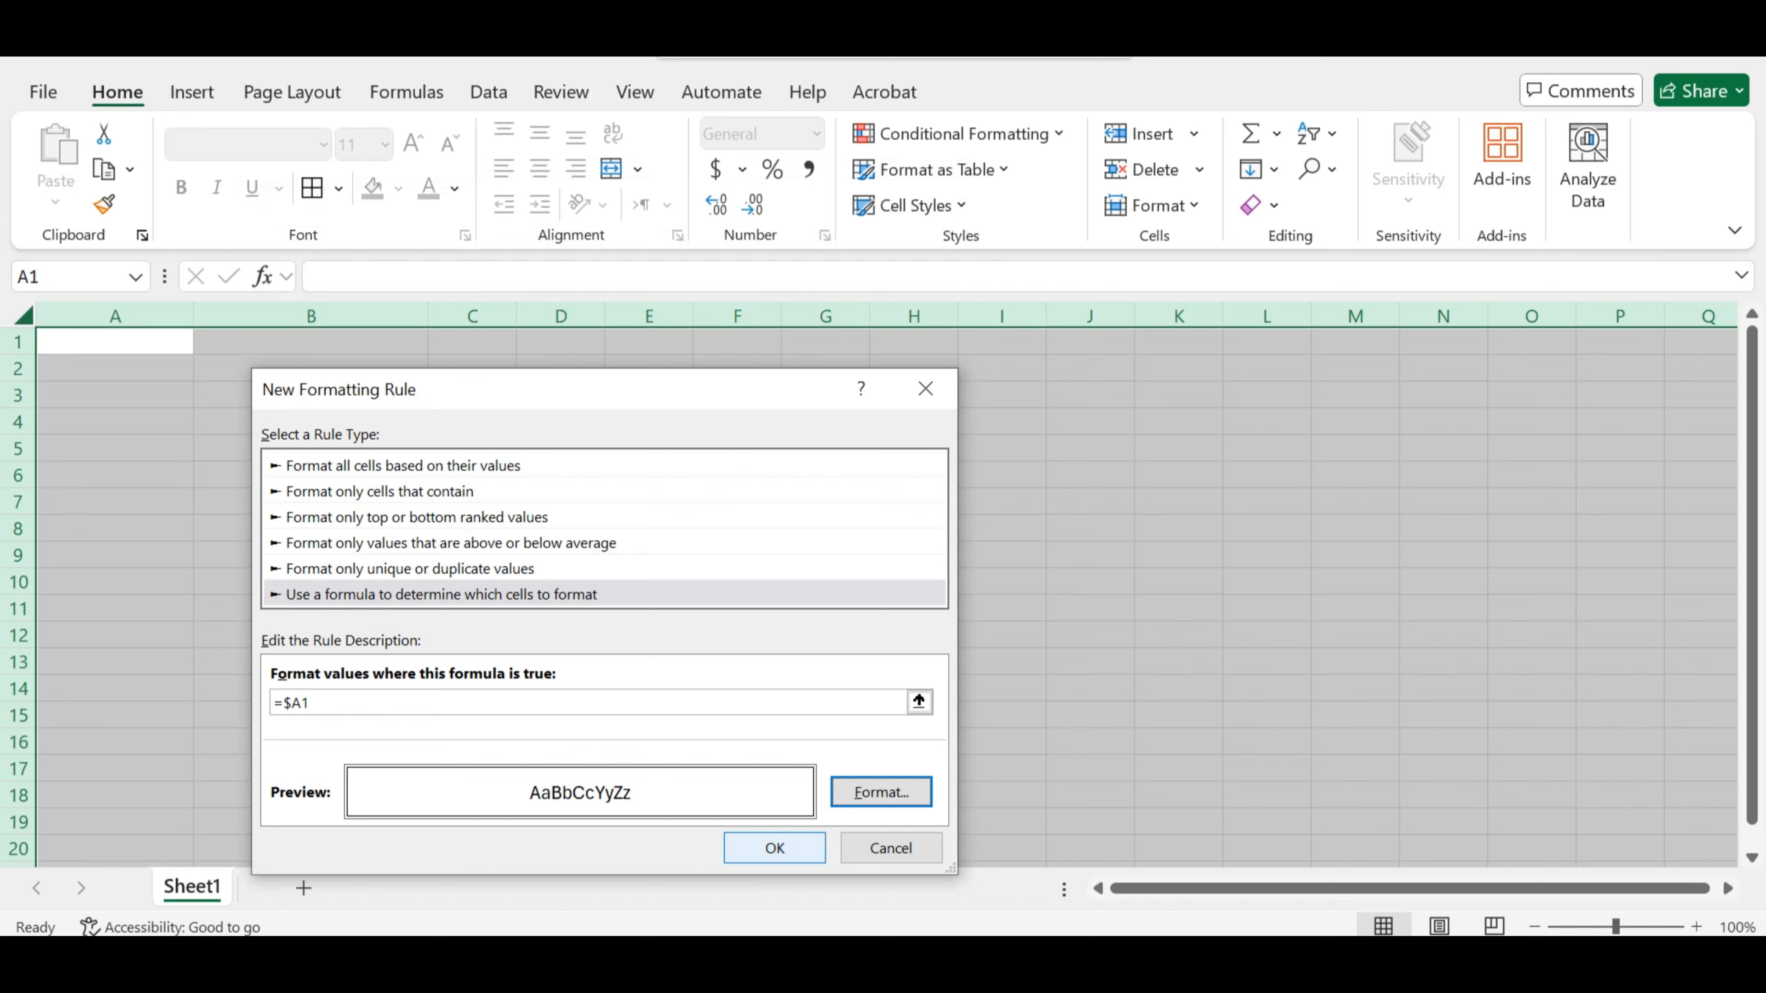
pyautogui.press('Return')
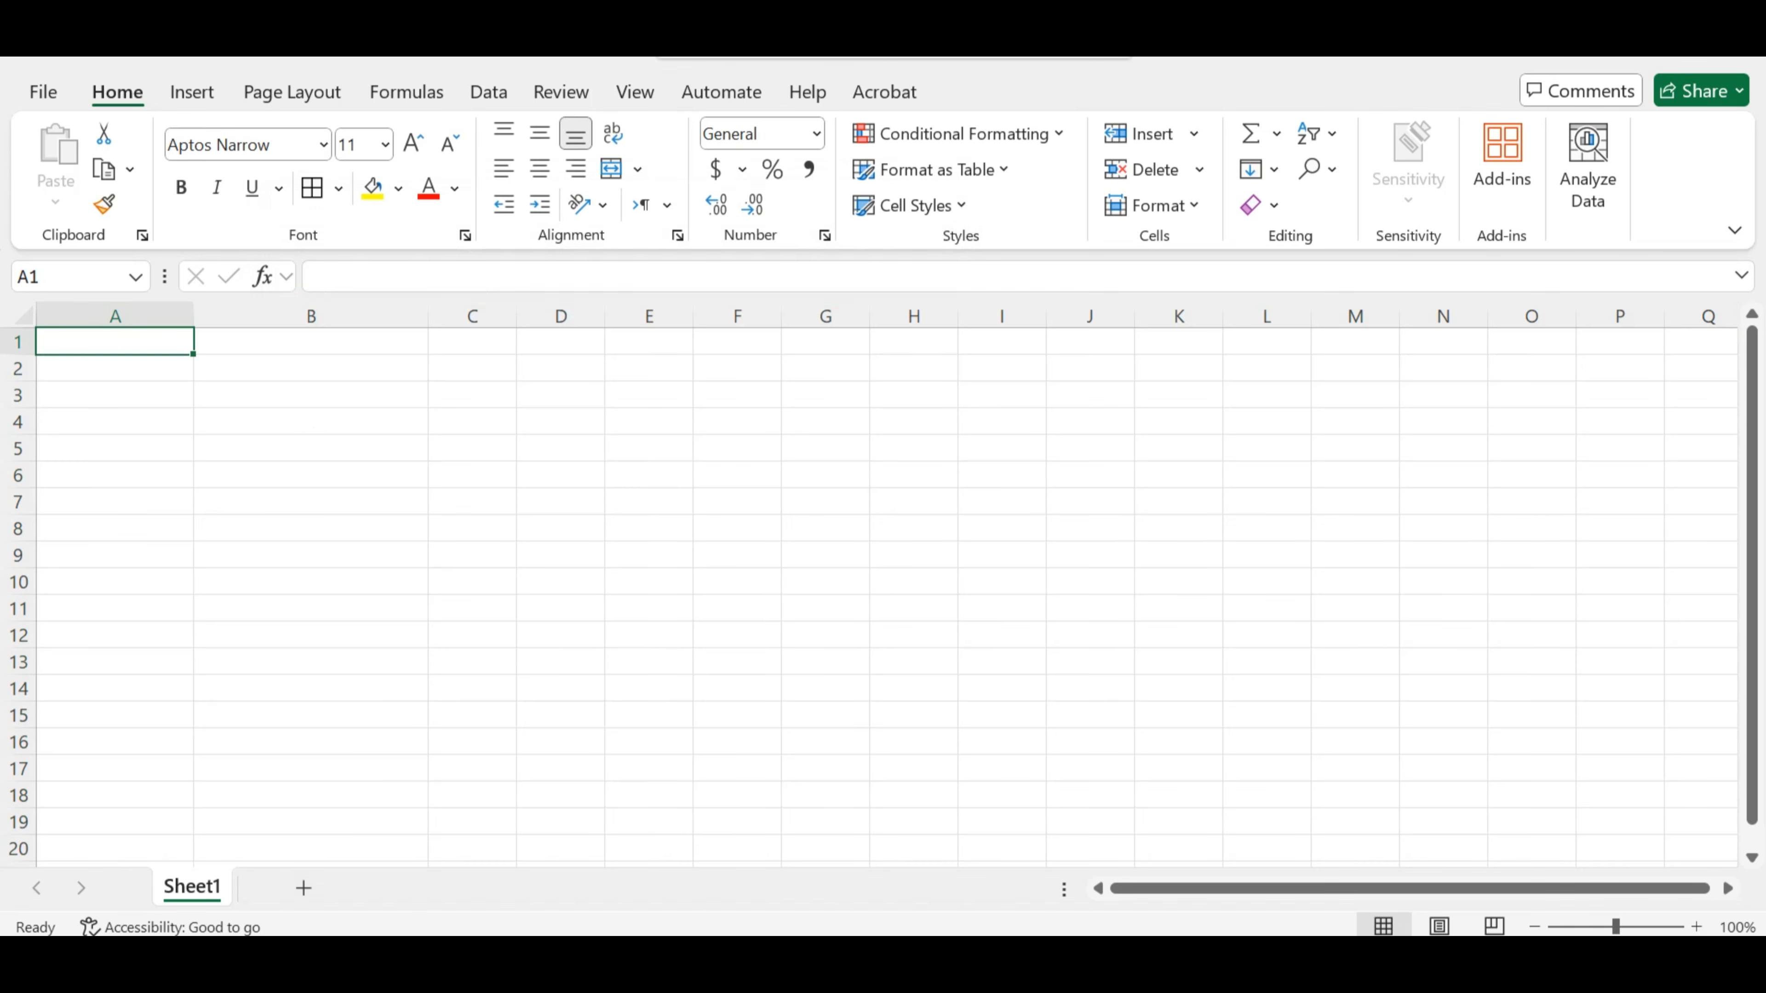
# Enter 1, 2 and 3 in A1:A3 so rows 1–3 gain borders automatically.
pyautogui.write('1')
pyautogui.press('Return')
pyautogui.write('2')
pyautogui.press('Return')
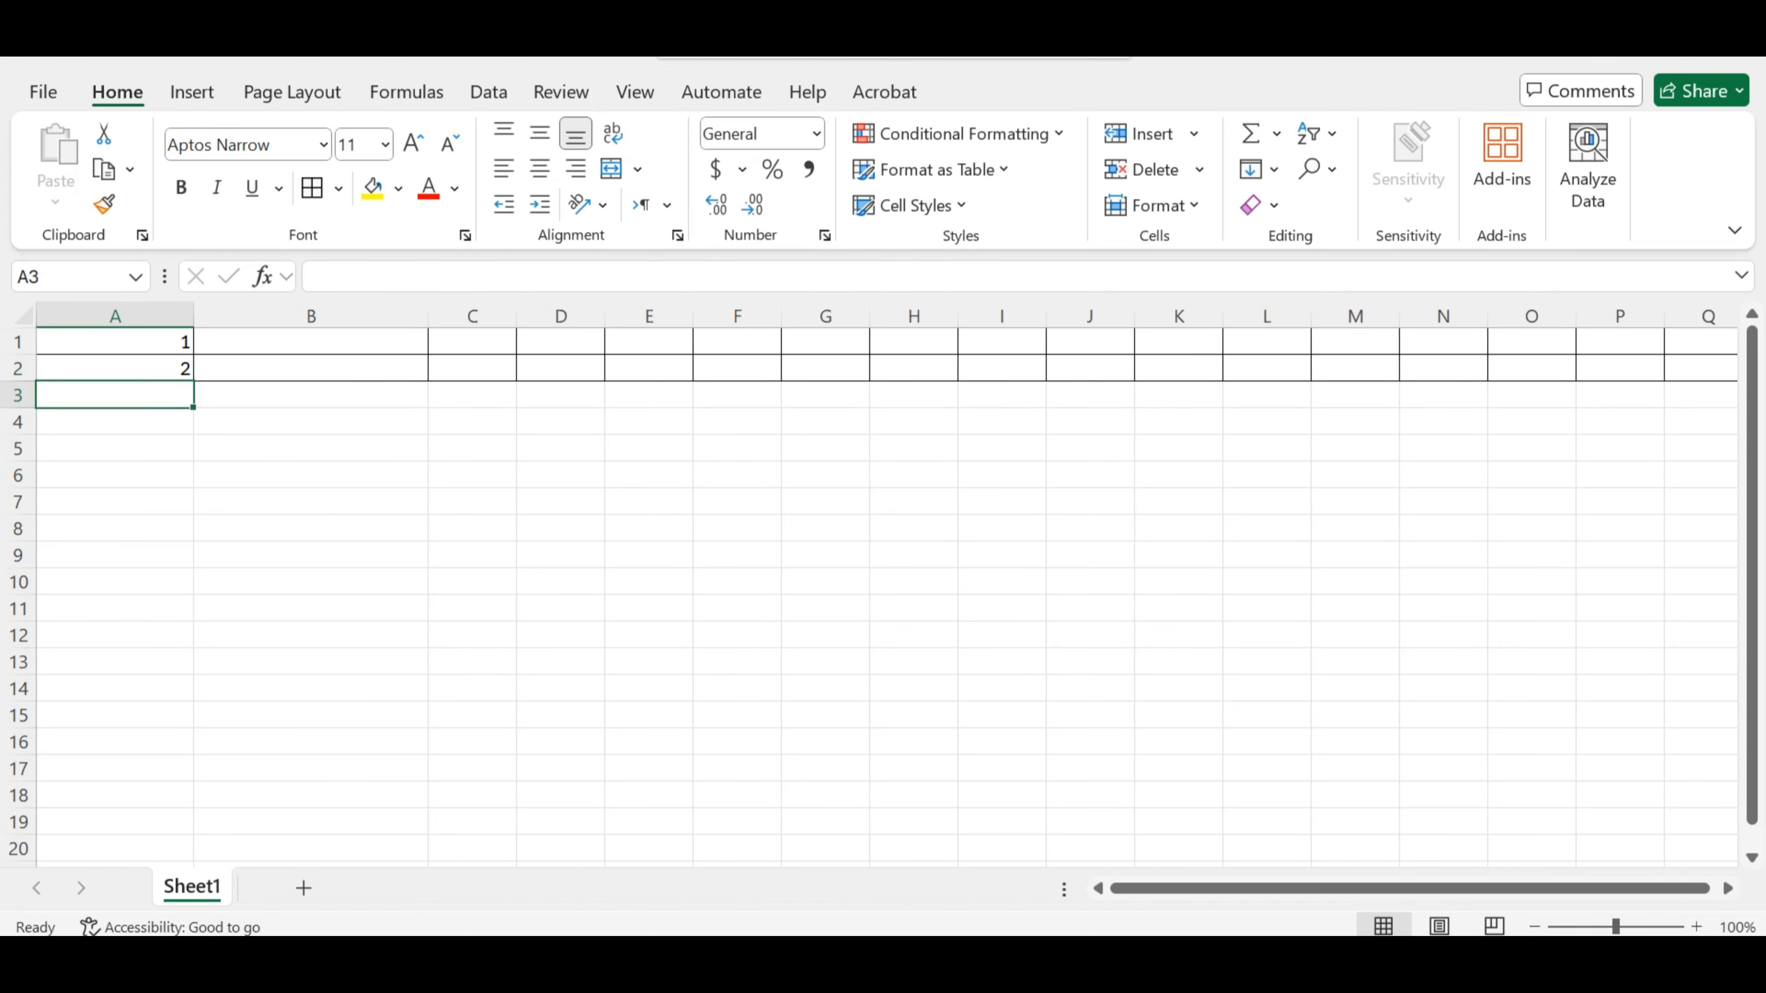
pyautogui.write('3')
pyautogui.press('Return')
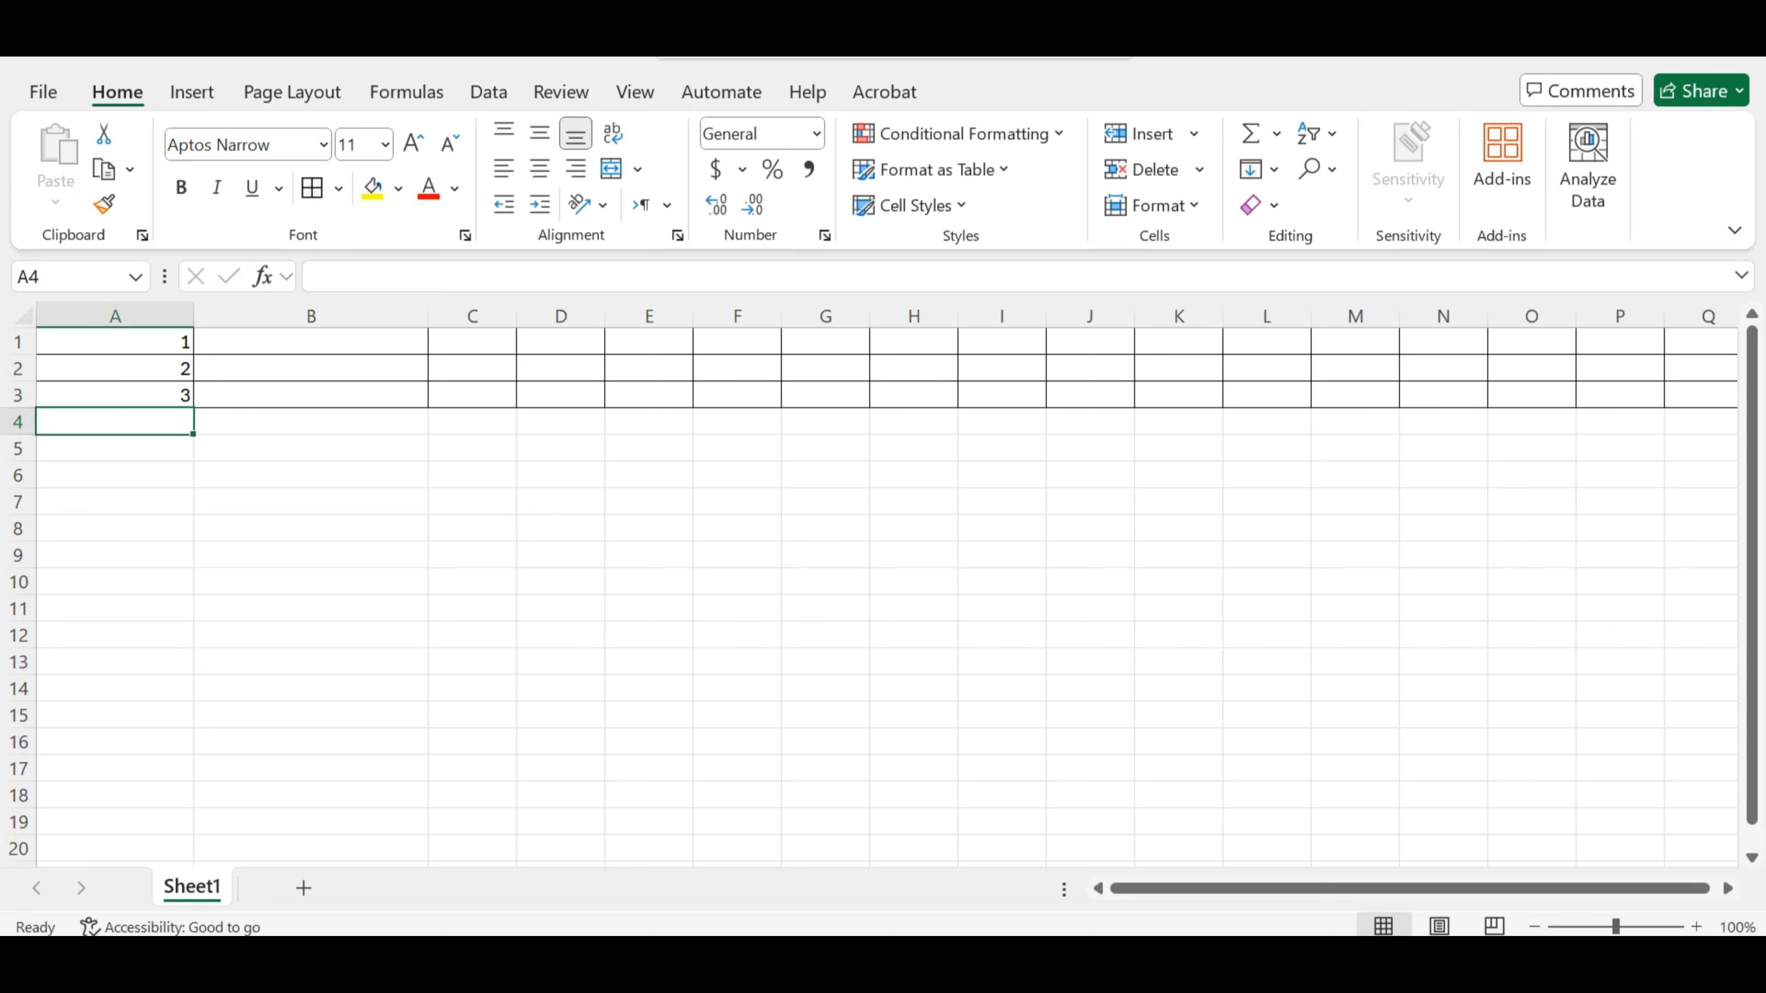